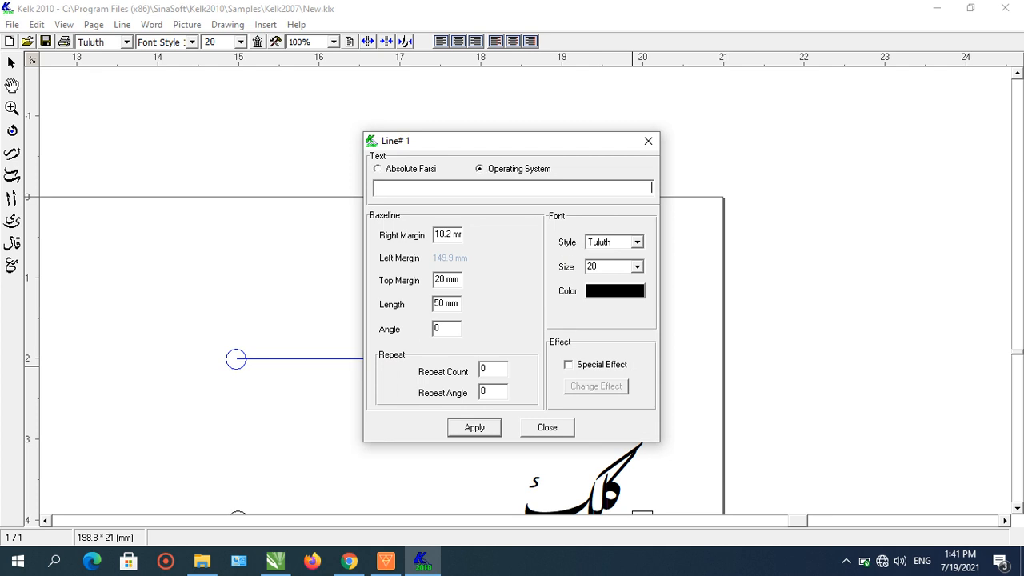
- Switch the keyboard input language, then apply the line's entered word in Tuluth and close the Line dialog
{"action": "left_click", "coordinate": [922, 560]}
{"action": "left_click", "coordinate": [912, 440]}
{"action": "left_click", "coordinate": [480, 427]}
{"action": "left_click", "coordinate": [546, 427]}
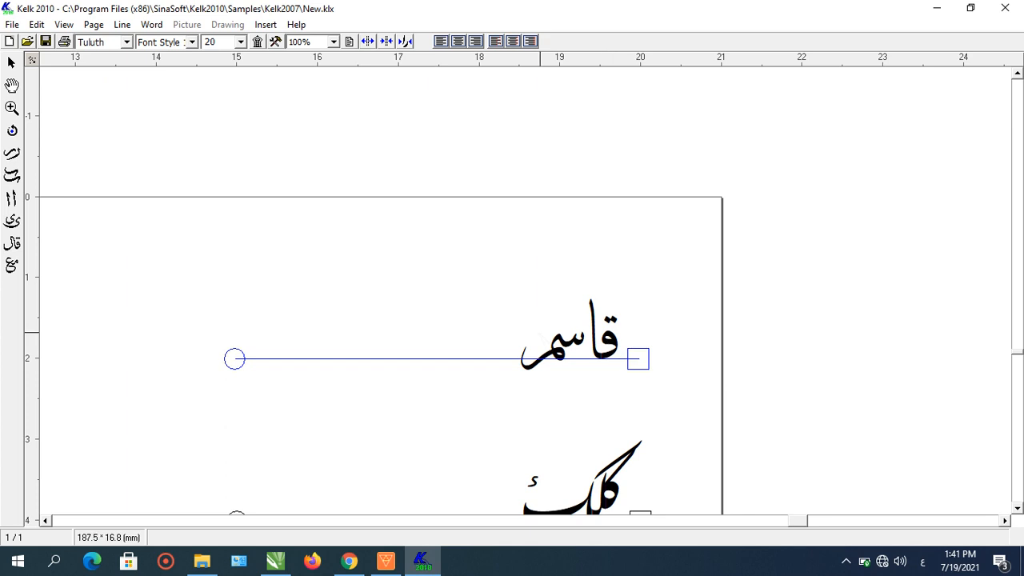
- Zoom in on the calligraphed word, select it entirely and shift it slightly to the left
{"action": "left_click", "coordinate": [12, 107]}
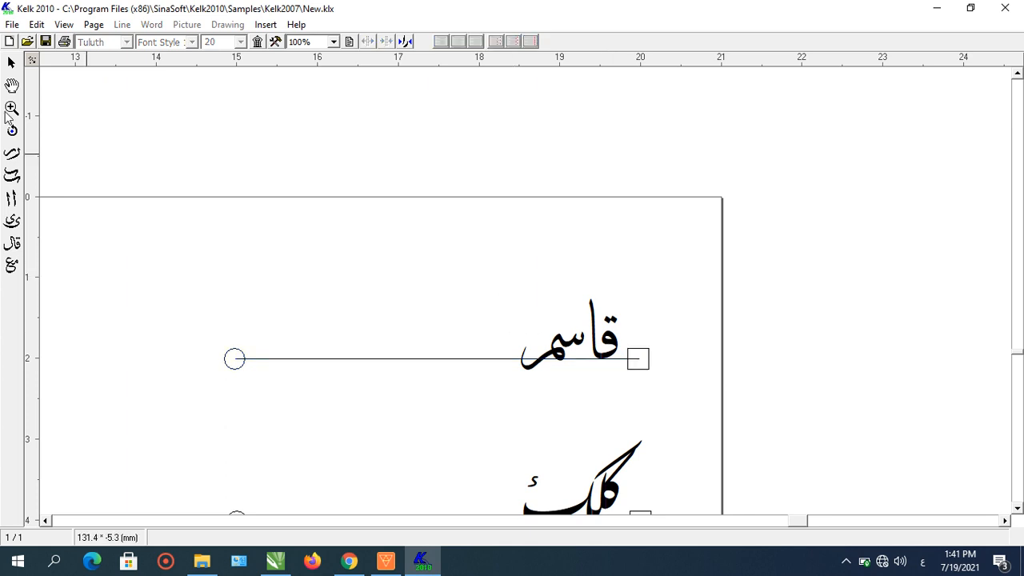
{"action": "left_click_drag", "start_coordinate": [473, 268], "coordinate": [648, 399]}
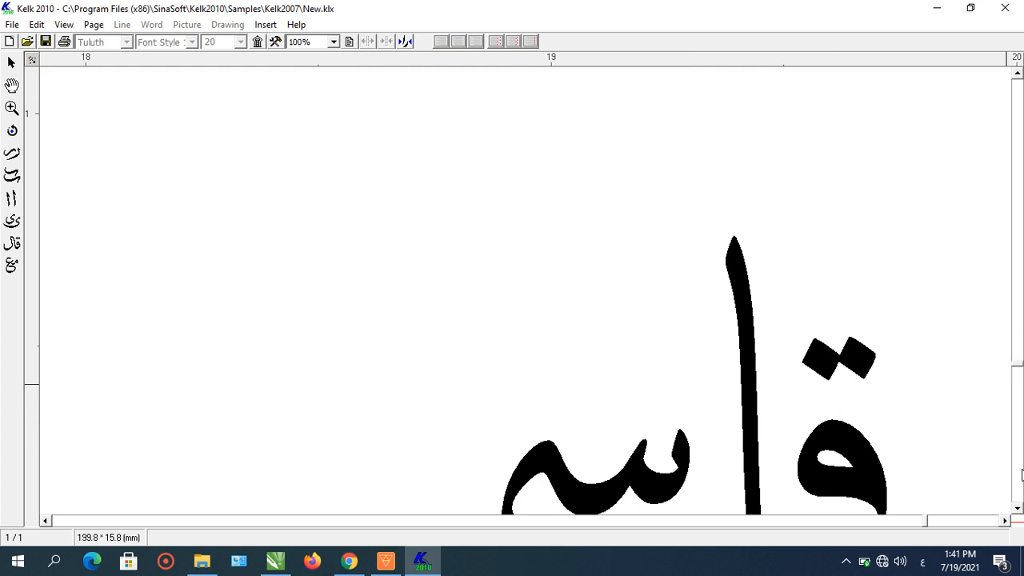
{"action": "scroll", "coordinate": [1021, 475], "scroll_direction": "down", "scroll_amount": 2}
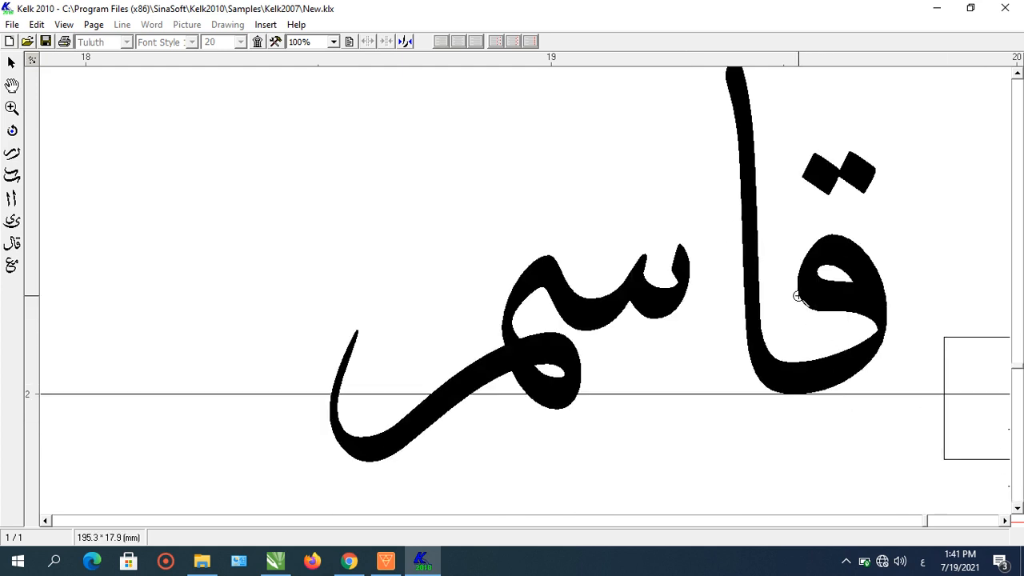
{"action": "scroll", "coordinate": [798, 296], "scroll_direction": "down", "scroll_amount": 1}
{"action": "scroll", "coordinate": [798, 296], "scroll_direction": "down", "scroll_amount": 3}
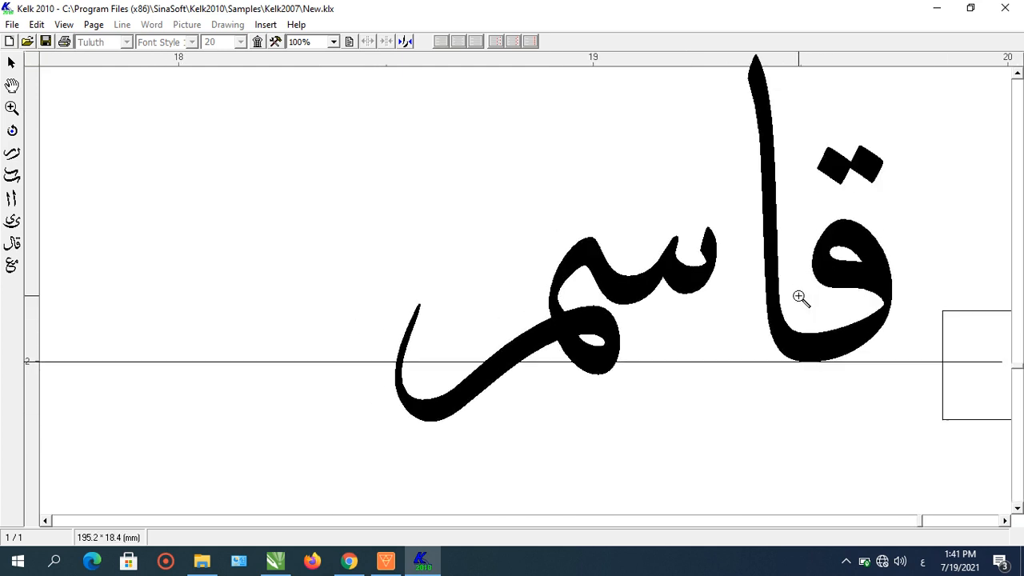
{"action": "scroll", "coordinate": [798, 296], "scroll_direction": "down", "scroll_amount": 1}
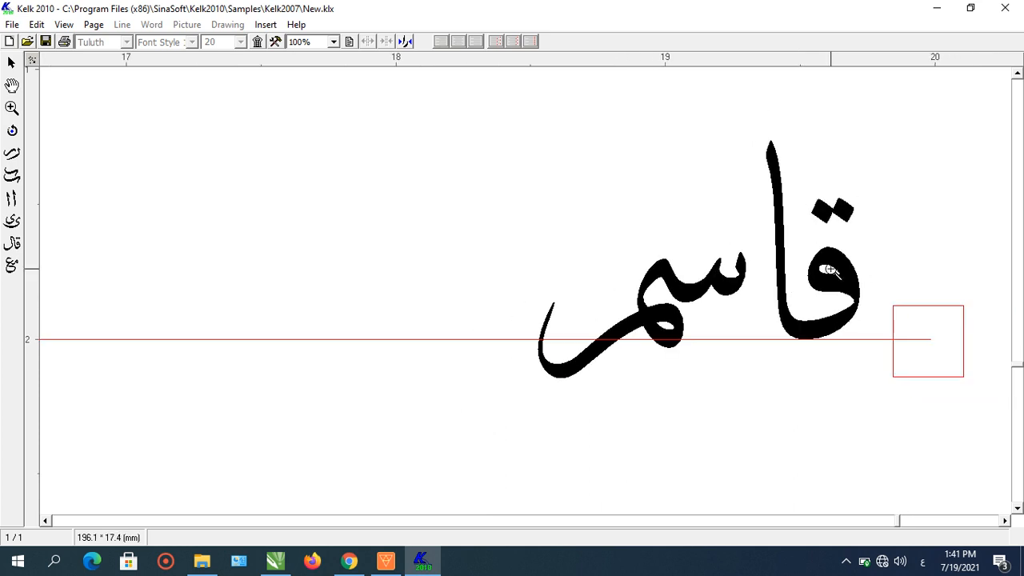
{"action": "scroll", "coordinate": [622, 205], "scroll_direction": "down", "scroll_amount": 1}
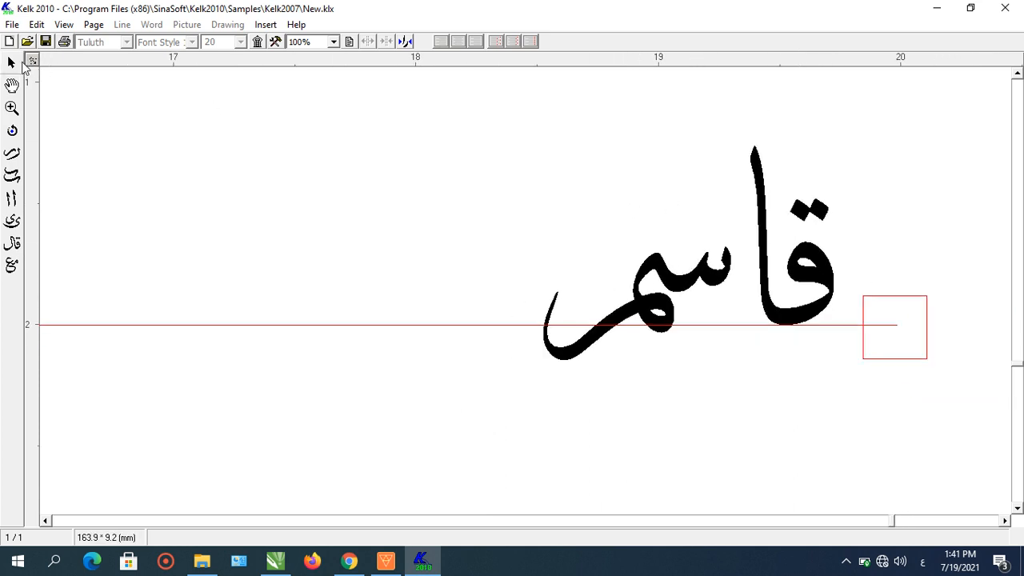
{"action": "left_click_drag", "start_coordinate": [445, 99], "coordinate": [887, 384]}
{"action": "left_click_drag", "start_coordinate": [824, 283], "coordinate": [779, 282]}
- Raise the سم segment, replace it with an alternative shape from Other Shapes, and lift it higher
{"action": "left_click", "coordinate": [765, 357]}
{"action": "left_click_drag", "start_coordinate": [660, 274], "coordinate": [679, 237]}
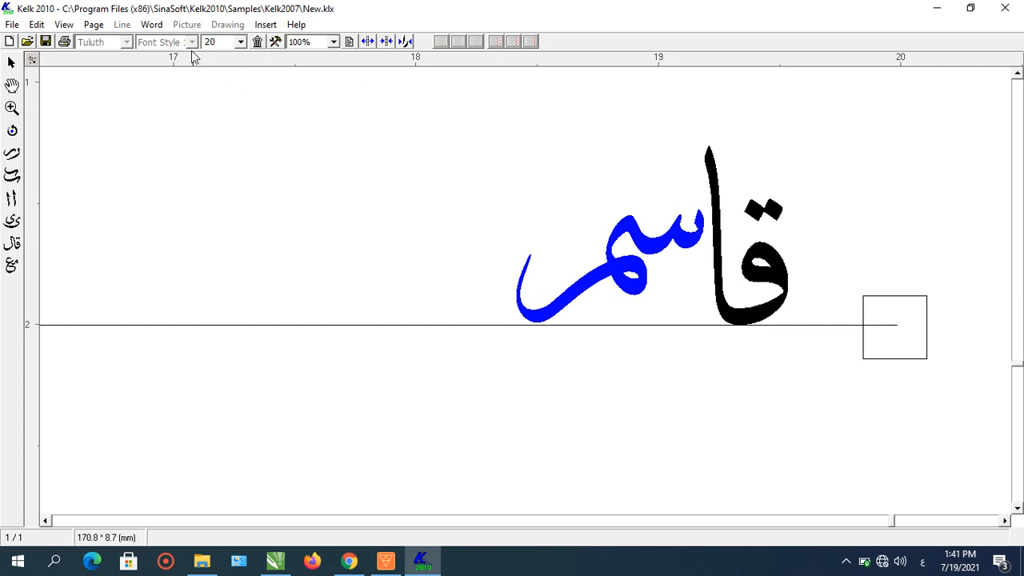
{"action": "left_click", "coordinate": [148, 25]}
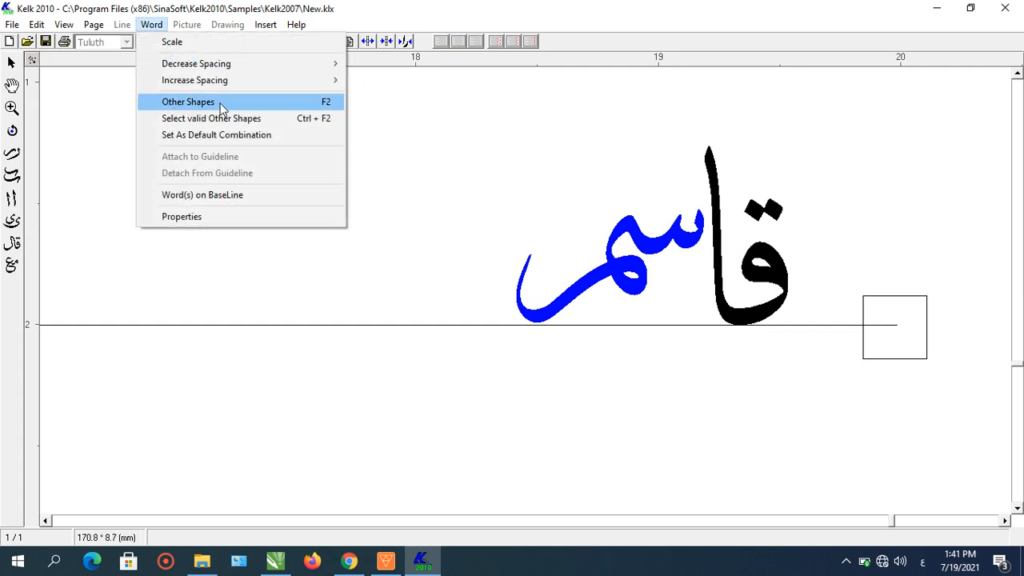
{"action": "left_click", "coordinate": [192, 102]}
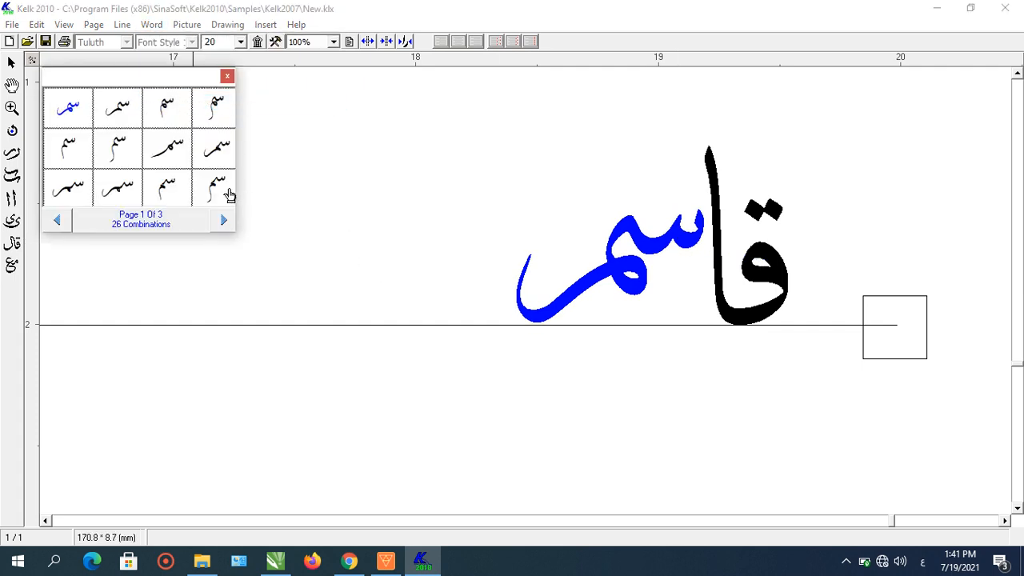
{"action": "left_click", "coordinate": [218, 114]}
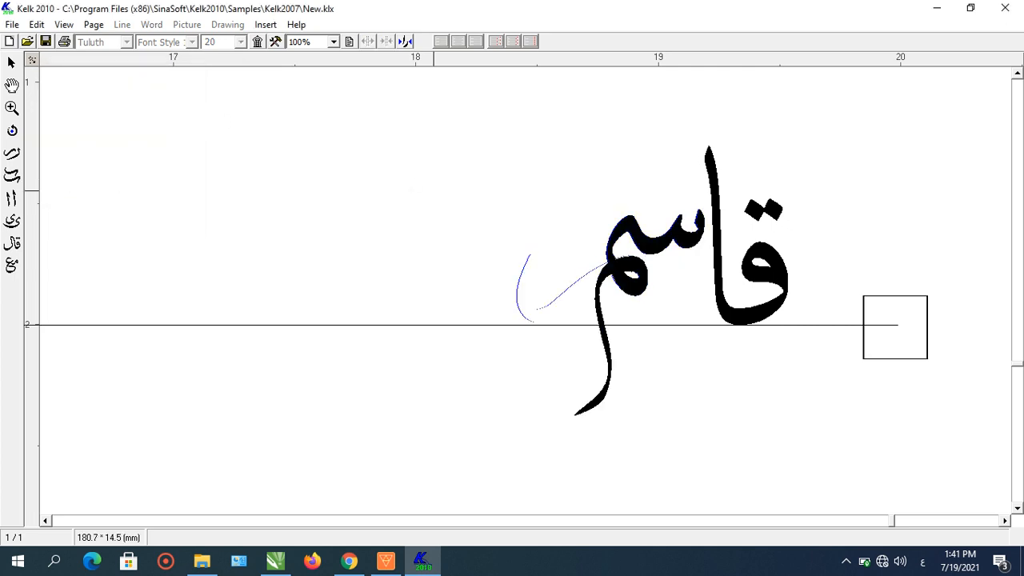
{"action": "left_click_drag", "start_coordinate": [649, 216], "coordinate": [643, 193]}
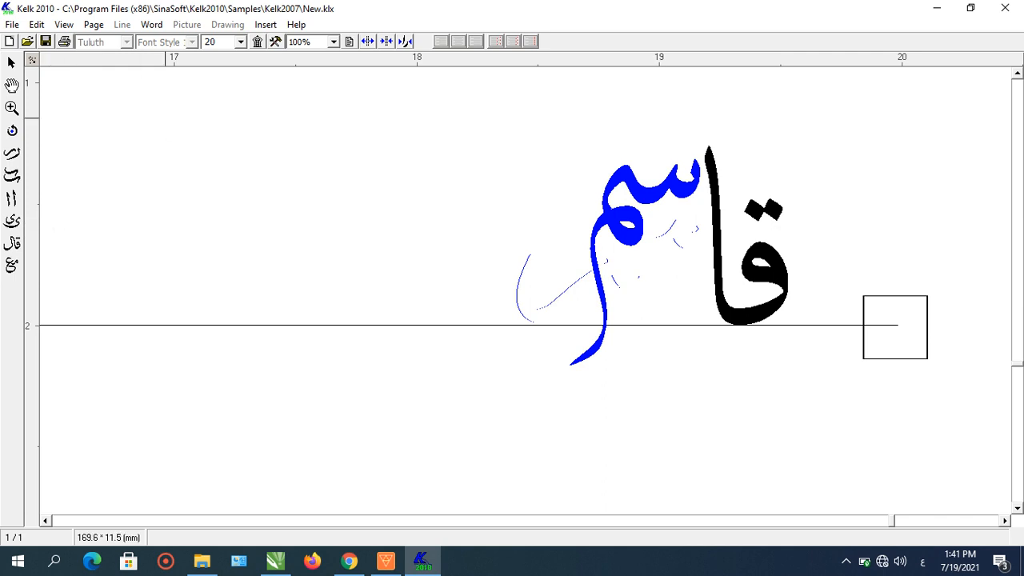
- Open the ornament palette and place a long diagonal stroke across the word, lengthening it and positioning it
{"action": "left_click", "coordinate": [261, 42]}
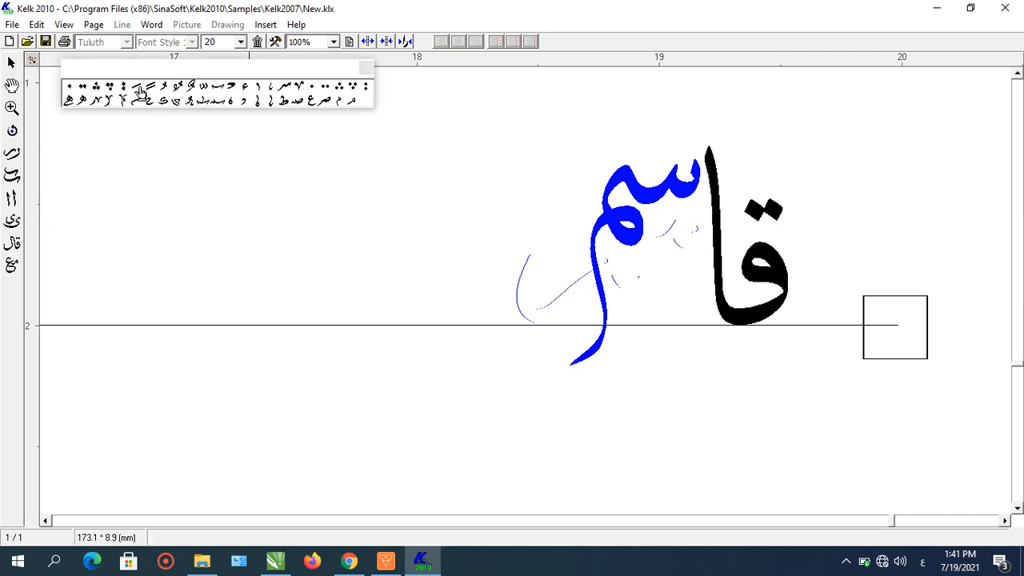
{"action": "left_click_drag", "start_coordinate": [136, 86], "coordinate": [716, 201]}
{"action": "left_click", "coordinate": [748, 184]}
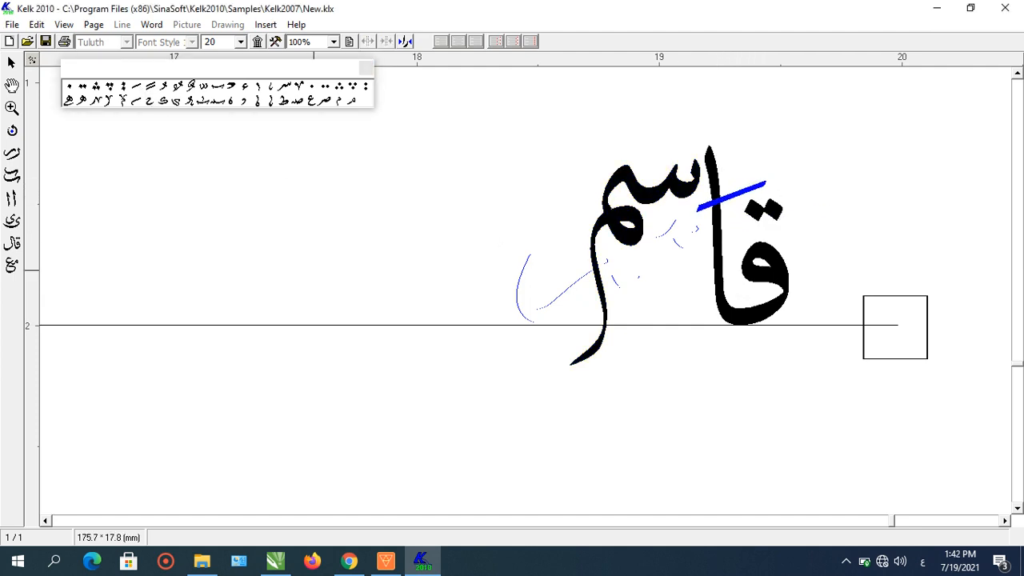
{"action": "left_click", "coordinate": [728, 198]}
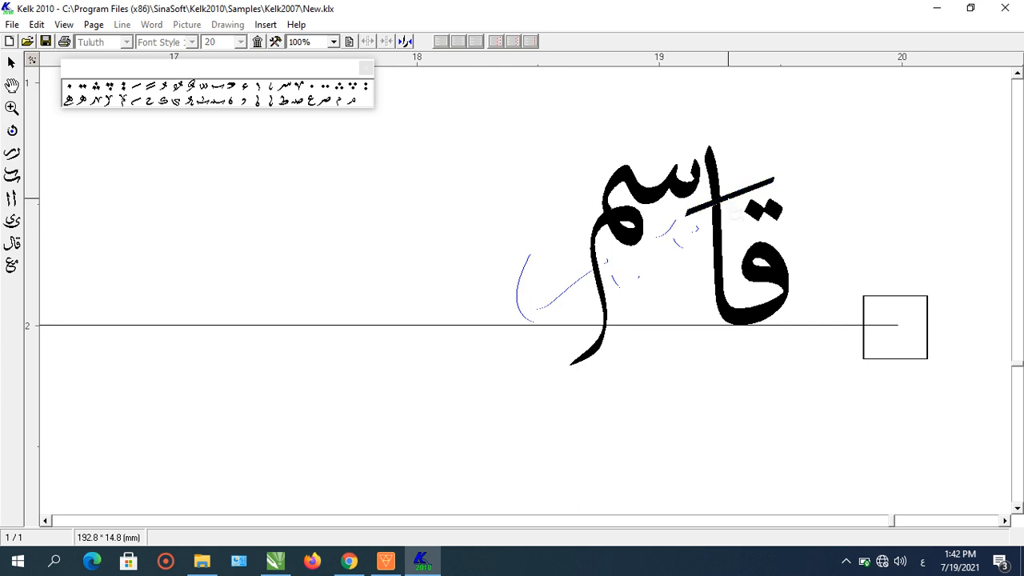
{"action": "left_click", "coordinate": [727, 198]}
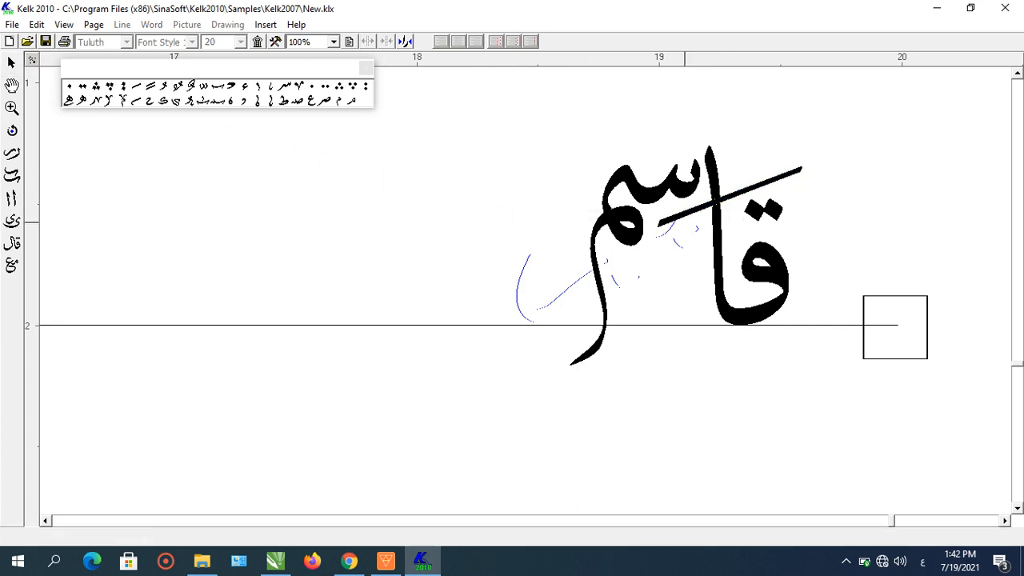
{"action": "left_click_drag", "start_coordinate": [686, 216], "coordinate": [676, 236]}
{"action": "left_click", "coordinate": [889, 253]}
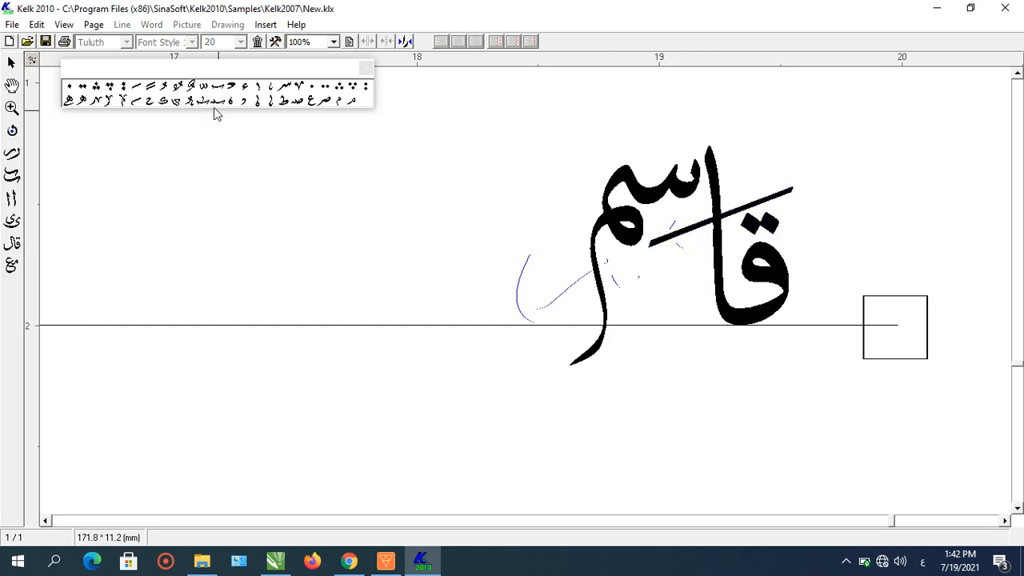
- Drag a seen-shaped ornament below the word and a curved mark onto its upper left
{"action": "mouse_move", "coordinate": [284, 87]}
{"action": "left_mouse_down"}
{"action": "mouse_move", "coordinate": [646, 312]}
{"action": "mouse_move", "coordinate": [667, 289]}
{"action": "left_mouse_up"}
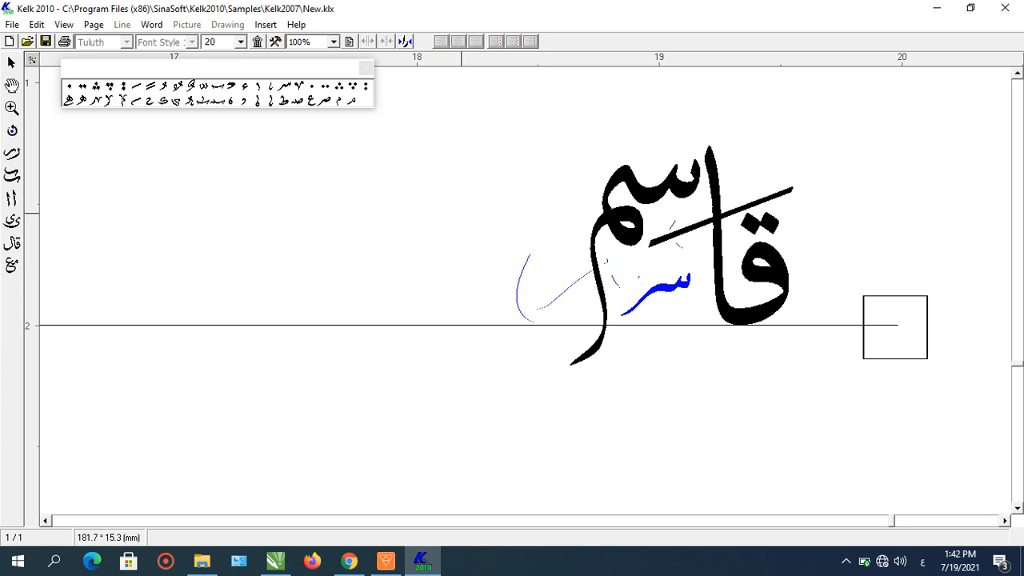
{"action": "left_click_drag", "start_coordinate": [233, 89], "coordinate": [596, 162]}
{"action": "key", "text": "Delete"}
{"action": "key", "text": "ctrl+z"}
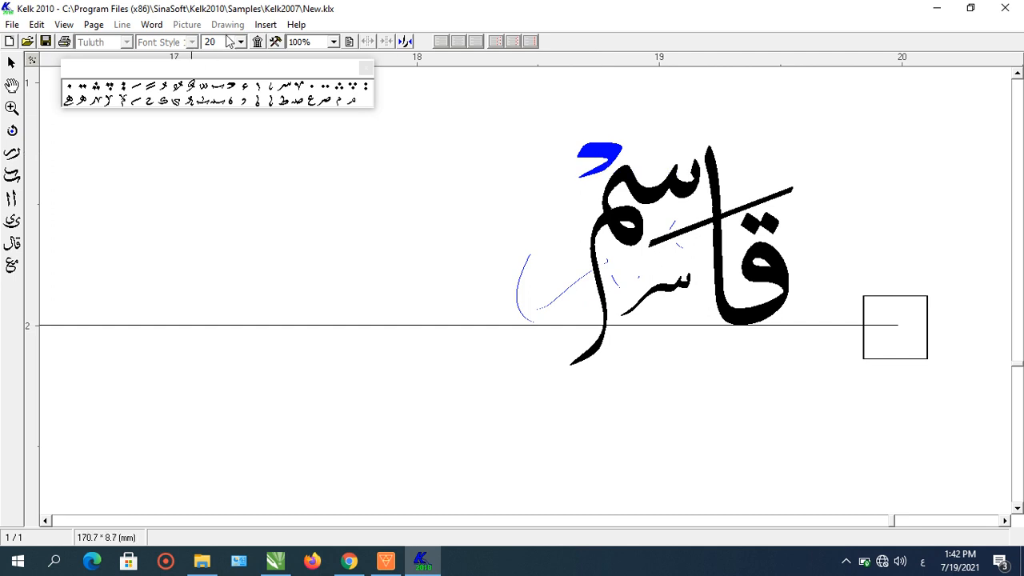
- Set the curved mark's size to 16 and deselect it
{"action": "left_click", "coordinate": [241, 43]}
{"action": "scroll", "coordinate": [240, 76], "scroll_direction": "up", "scroll_amount": 3}
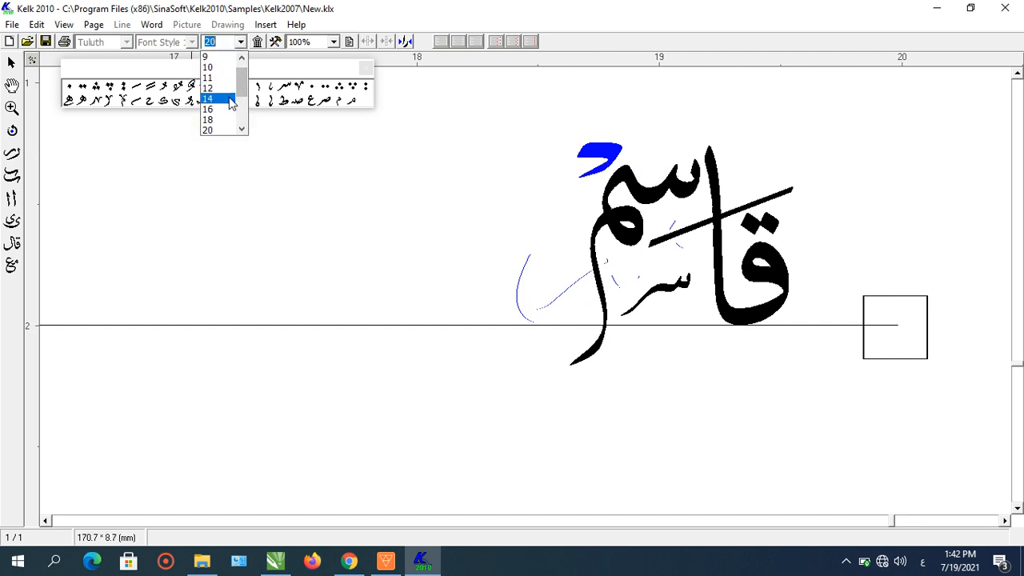
{"action": "left_click", "coordinate": [228, 109]}
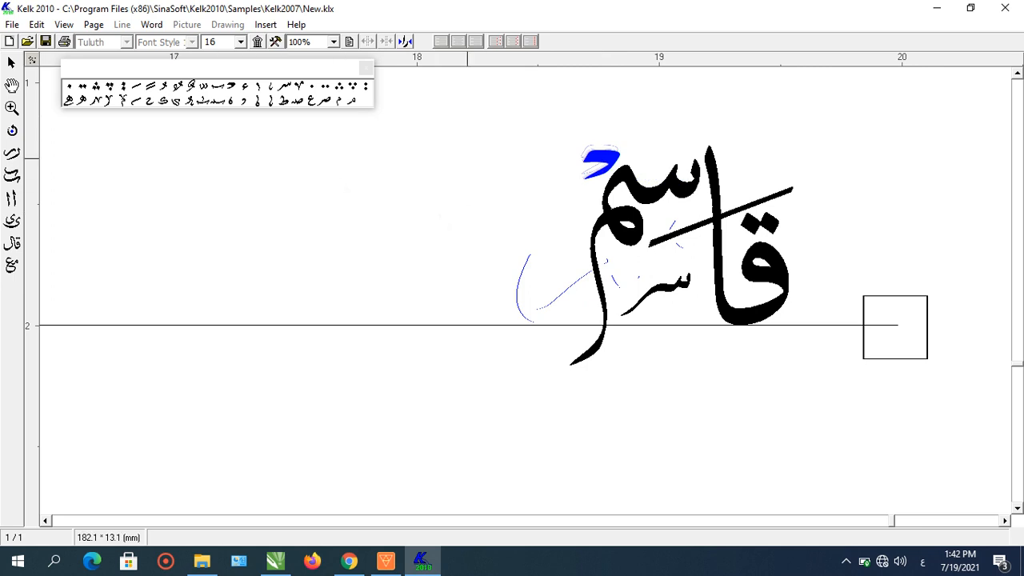
{"action": "left_click", "coordinate": [467, 158]}
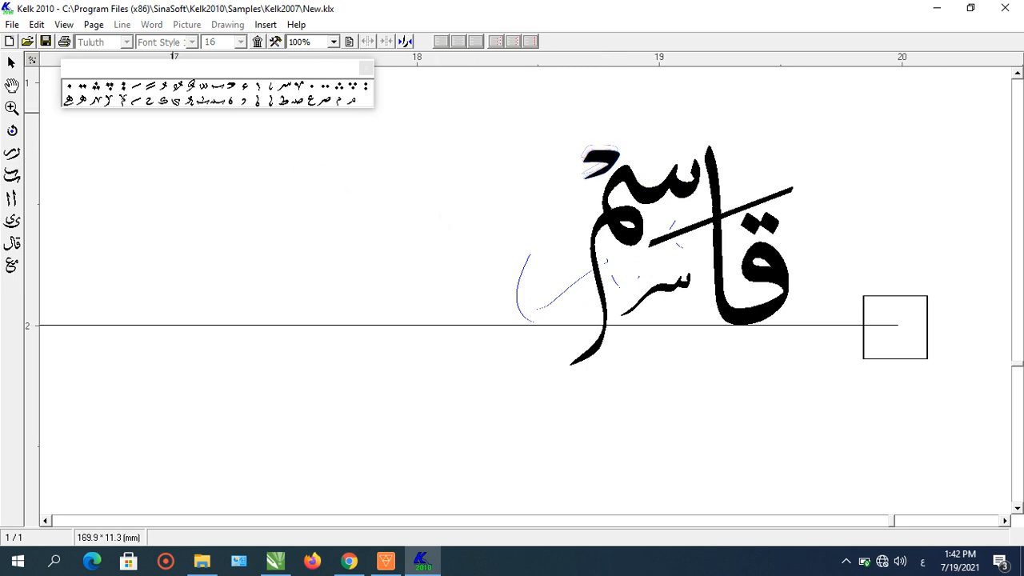
- Add a vertical ornament from the palette at the word's left end
{"action": "left_click", "coordinate": [122, 100]}
{"action": "left_click_drag", "start_coordinate": [582, 310], "coordinate": [573, 284]}
{"action": "left_click", "coordinate": [577, 288]}
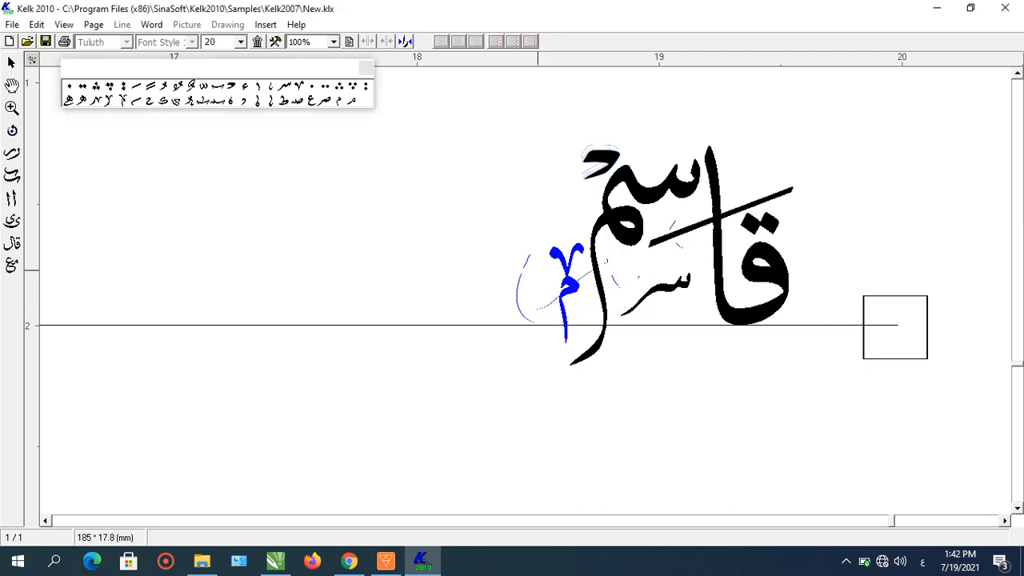
- Place a small mark from the palette above that vertical ornament
{"action": "left_click", "coordinate": [276, 99]}
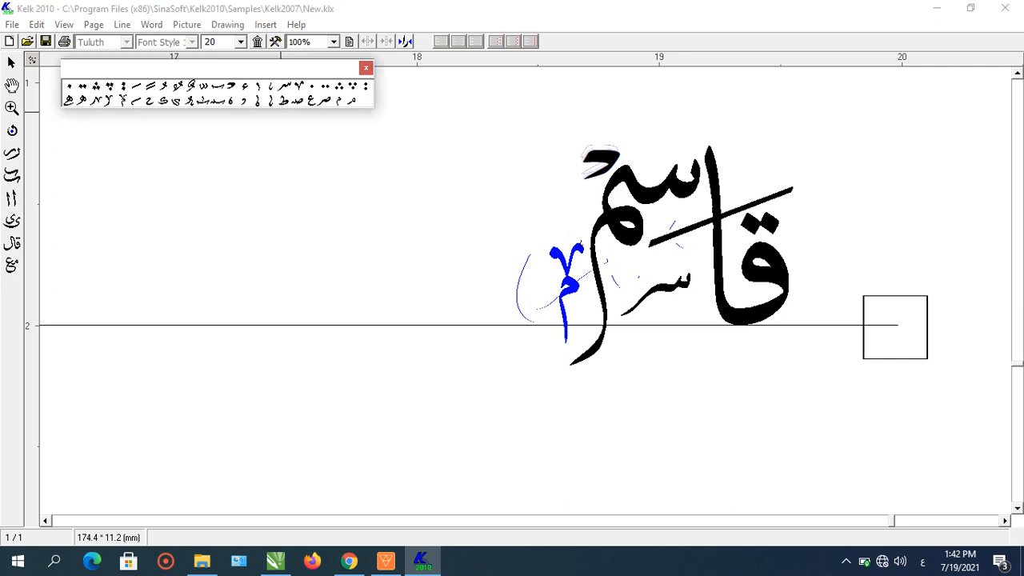
{"action": "left_click_drag", "start_coordinate": [581, 243], "coordinate": [568, 240]}
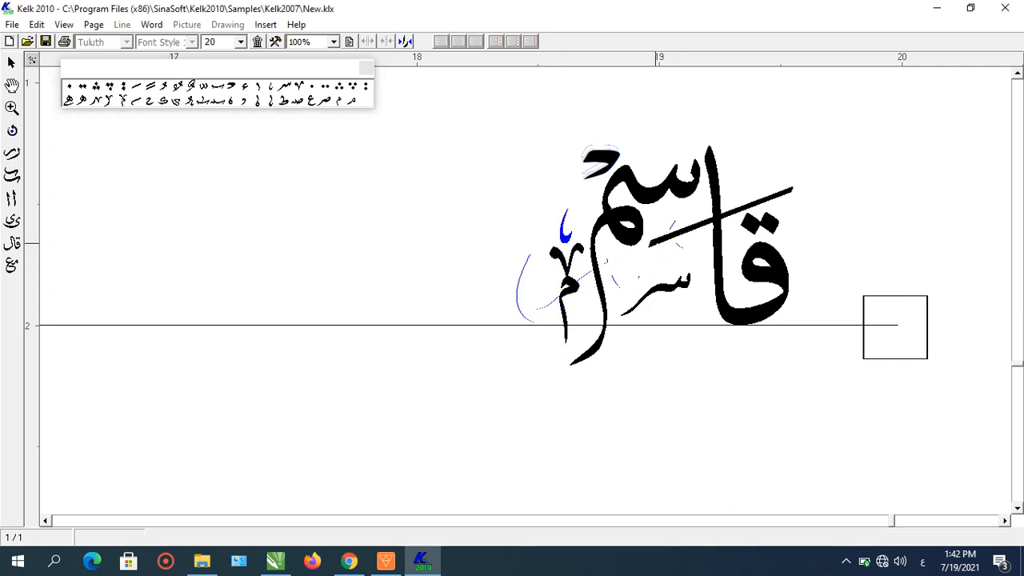
{"action": "left_click", "coordinate": [672, 237]}
- Select the long diagonal stroke and nudge it slightly upward
{"action": "left_click_drag", "start_coordinate": [770, 219], "coordinate": [767, 222]}
{"action": "left_click", "coordinate": [761, 201]}
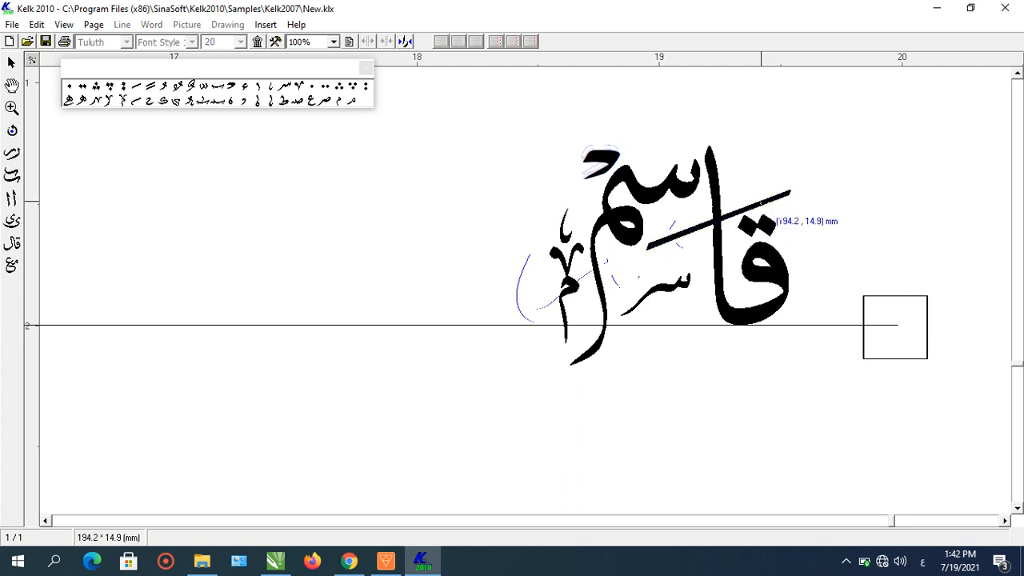
{"action": "left_click", "coordinate": [770, 196]}
{"action": "left_click_drag", "start_coordinate": [769, 196], "coordinate": [771, 191]}
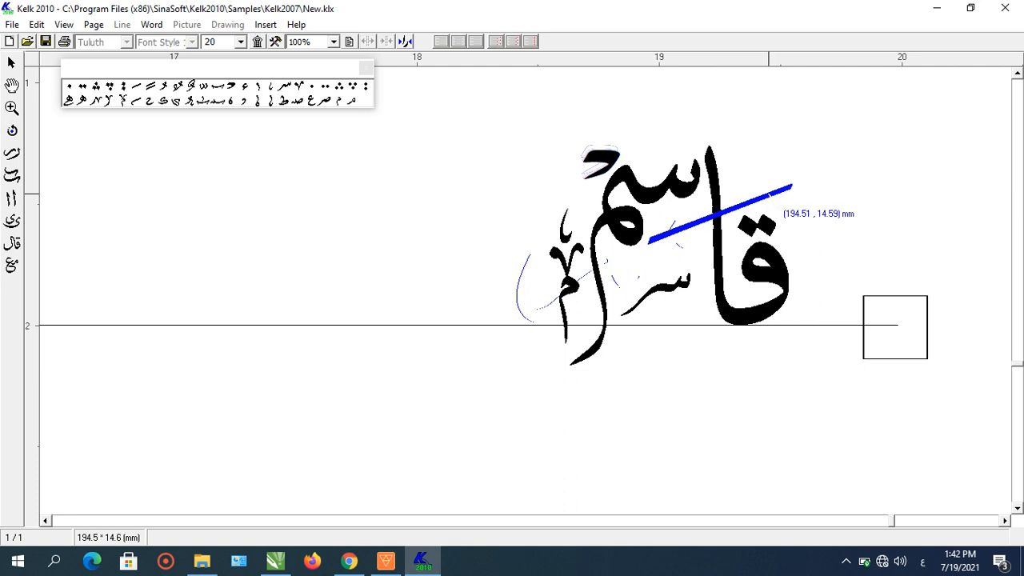
{"action": "left_click", "coordinate": [831, 173]}
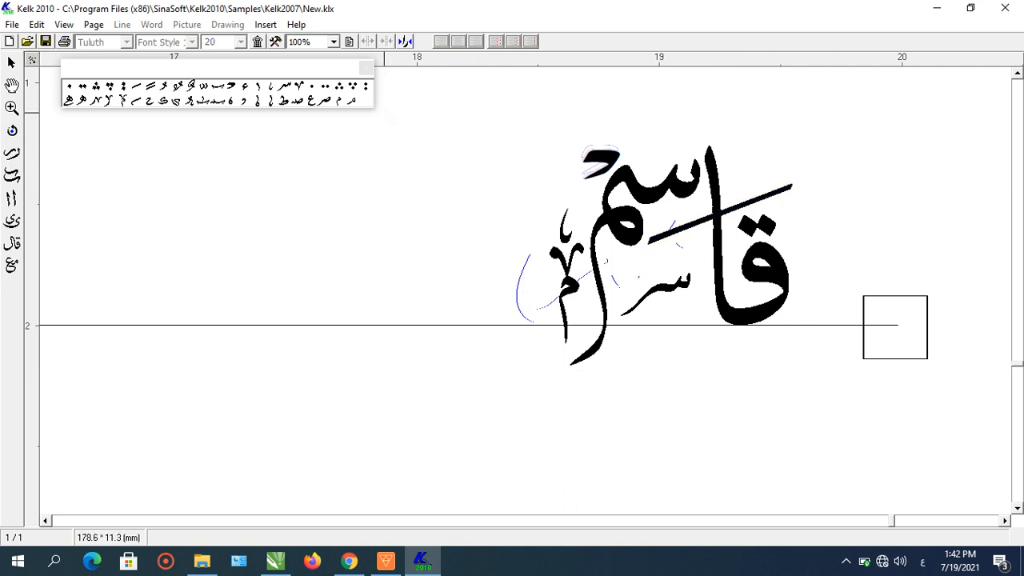
- Close the ornament palette and start Save Image, marking a region around the finished word
{"action": "left_click", "coordinate": [366, 69]}
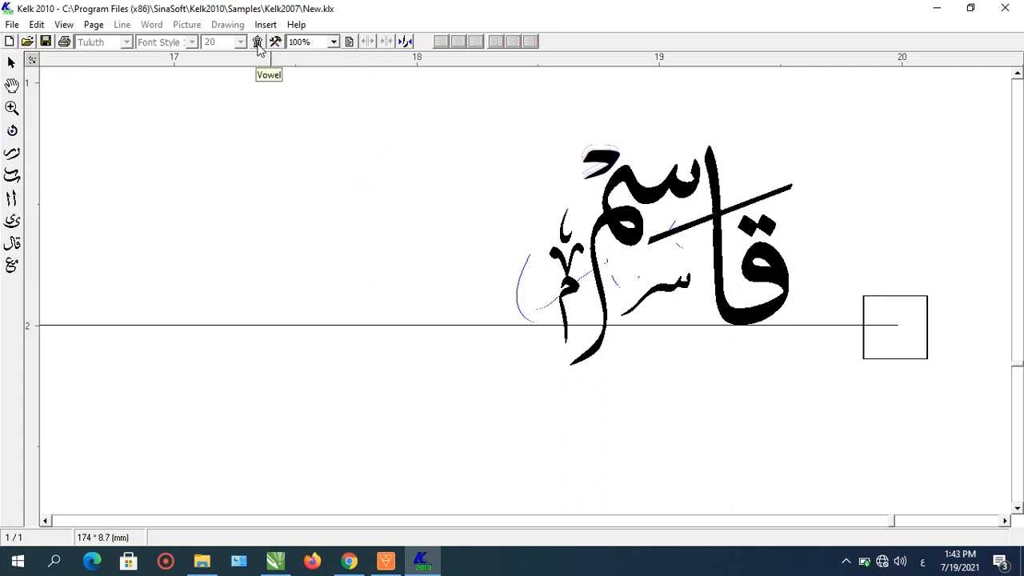
{"action": "left_click", "coordinate": [12, 25]}
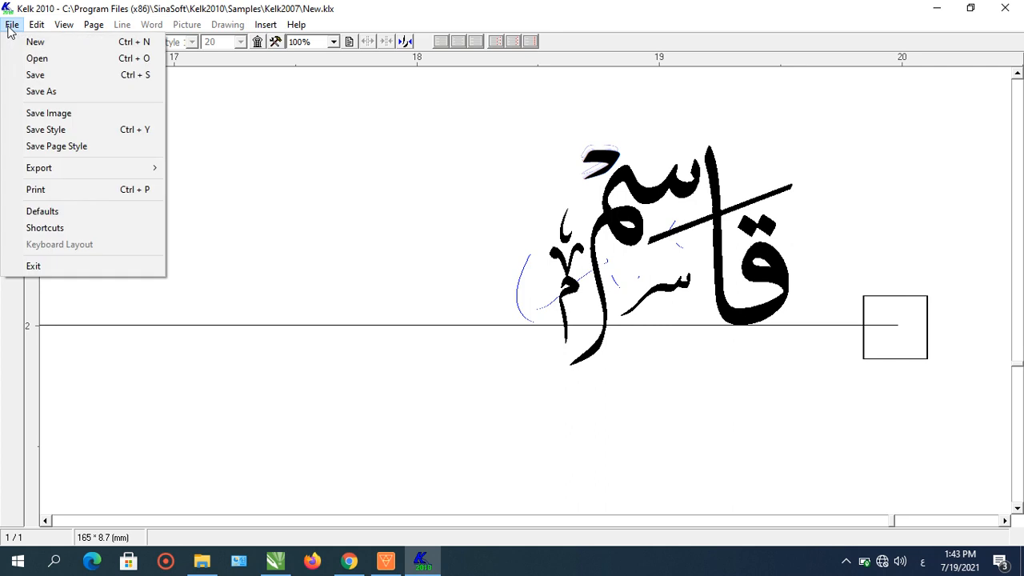
{"action": "left_click", "coordinate": [57, 113]}
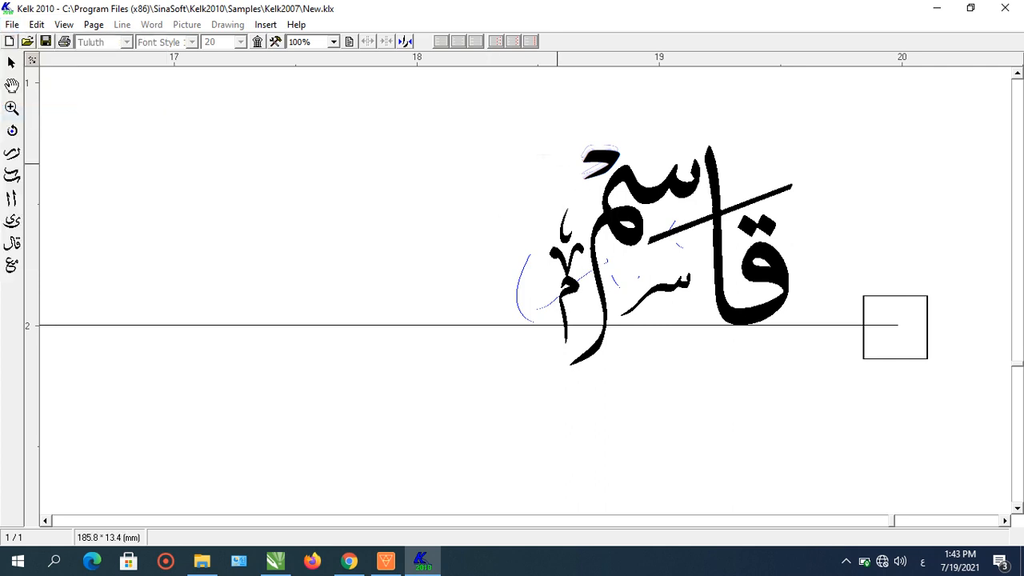
{"action": "left_click_drag", "start_coordinate": [488, 112], "coordinate": [818, 381]}
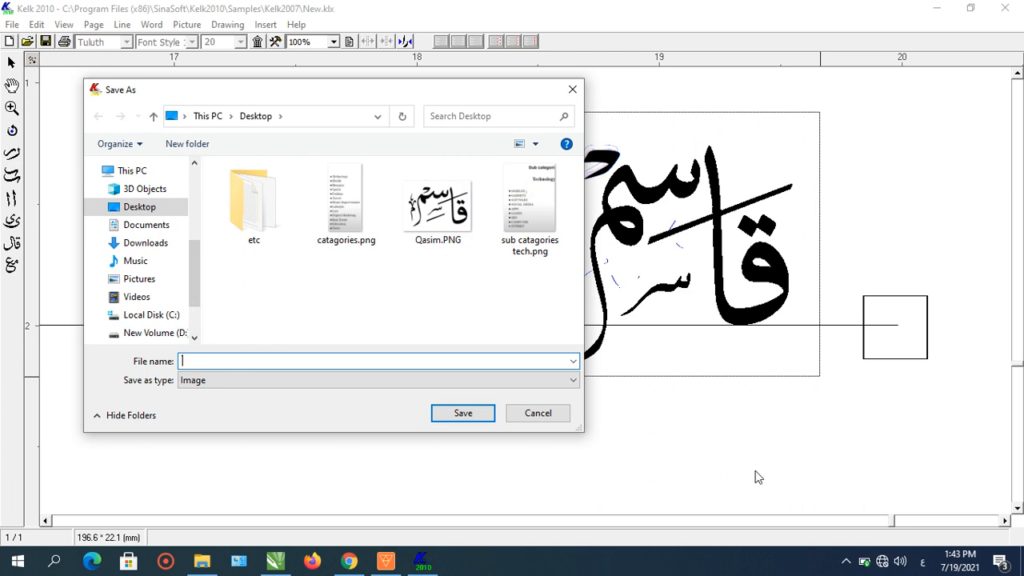
- Switch the keyboard input language to English (United States)
{"action": "left_click", "coordinate": [922, 562]}
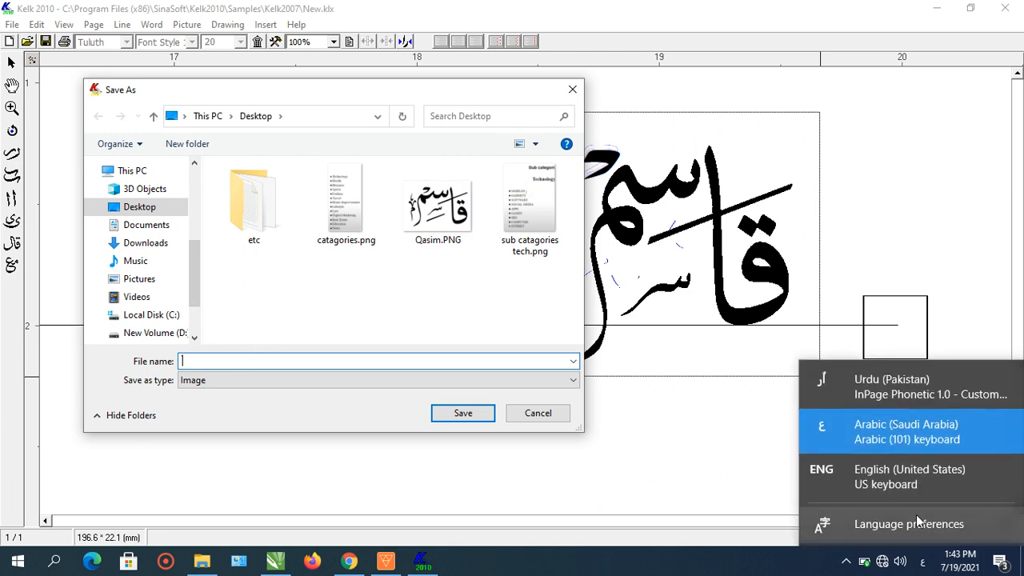
{"action": "left_click", "coordinate": [897, 473]}
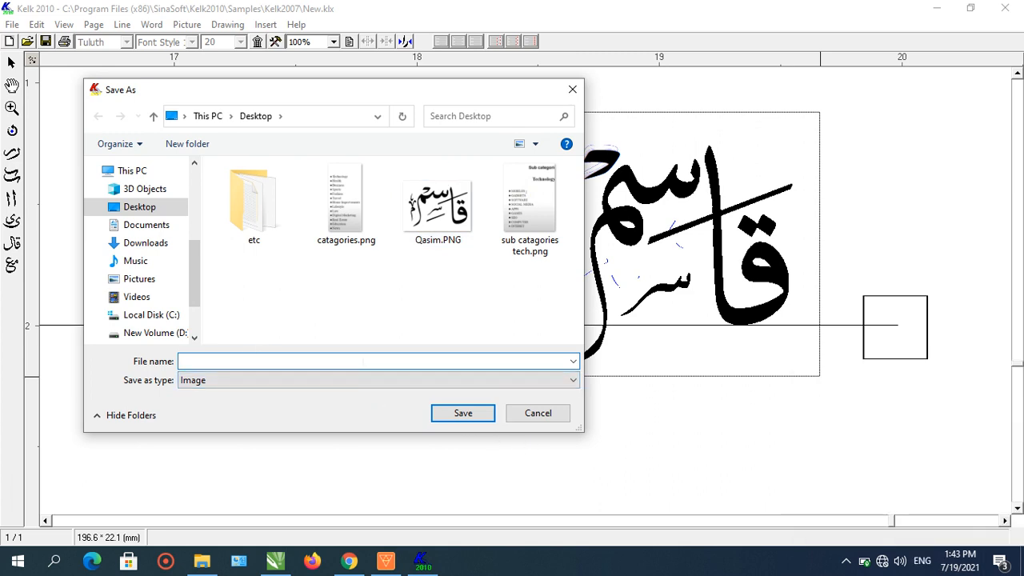
- Delete the existing Qasim.PNG file from the Desktop
{"action": "left_click", "coordinate": [437, 207]}
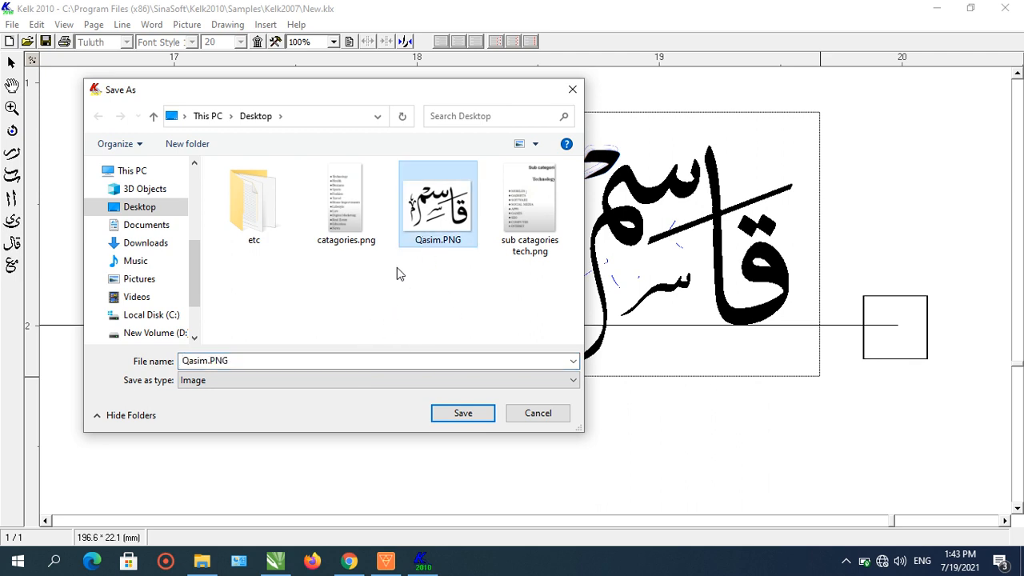
{"action": "right_click", "coordinate": [435, 233]}
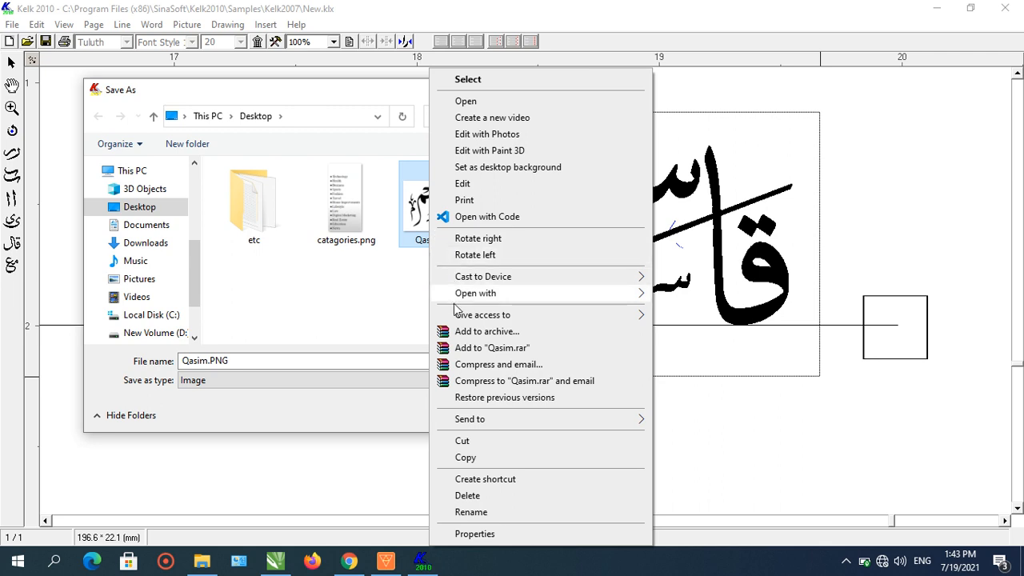
{"action": "left_click", "coordinate": [508, 496]}
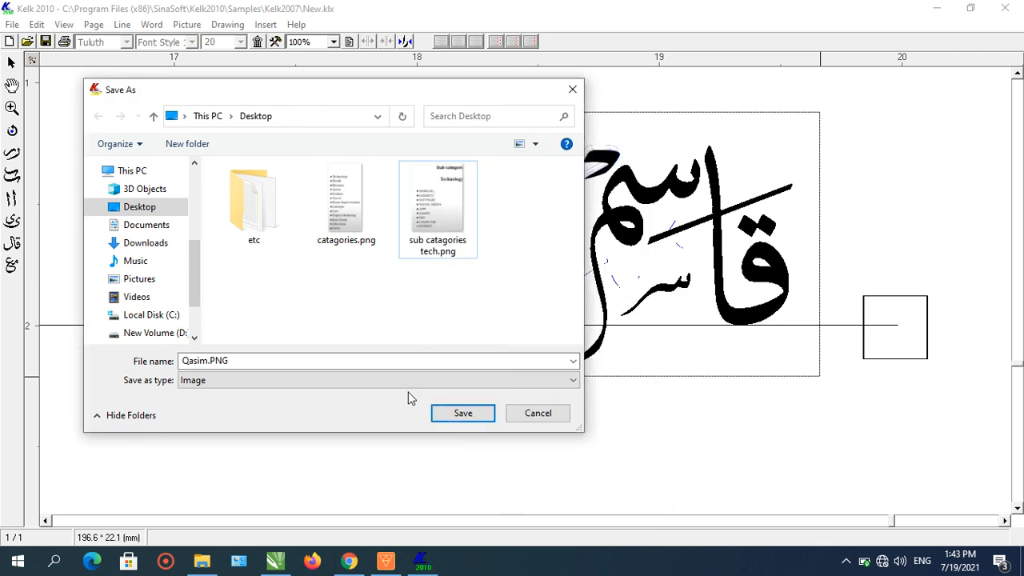
- Name the image file Qasim and save it to the Desktop
{"action": "left_click", "coordinate": [258, 364]}
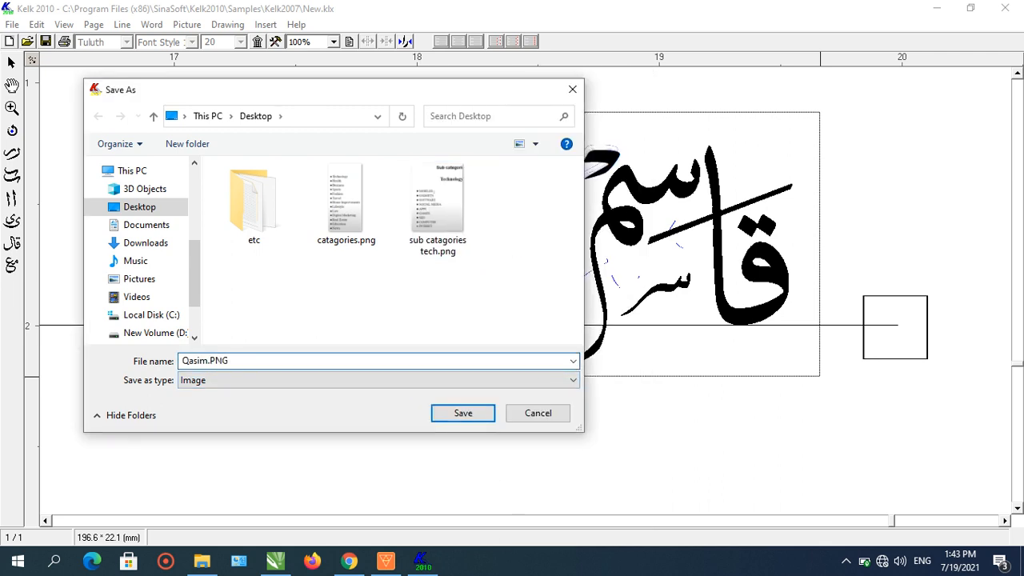
{"action": "key", "text": "ctrl+a"}
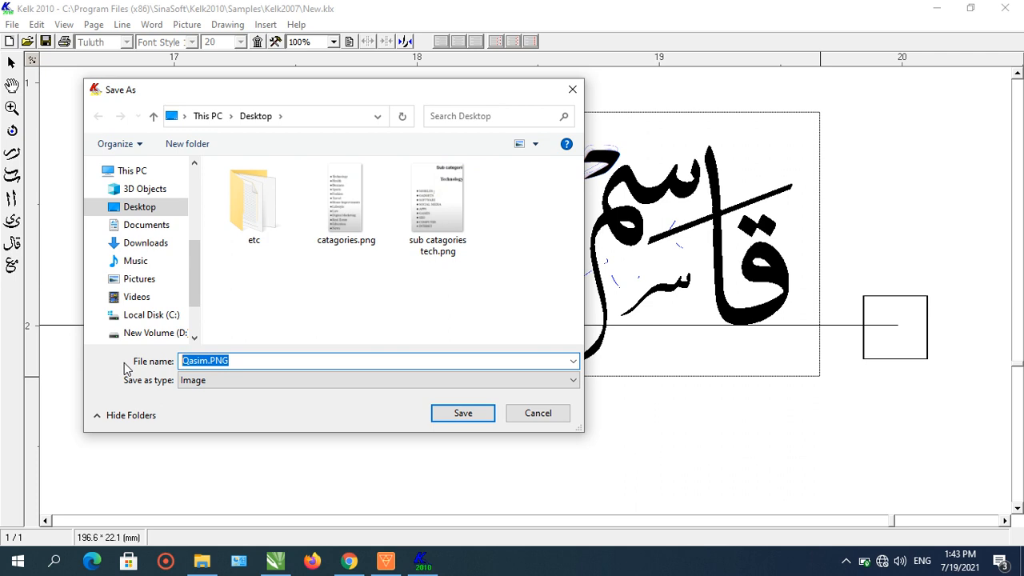
{"action": "type", "text": "Q"}
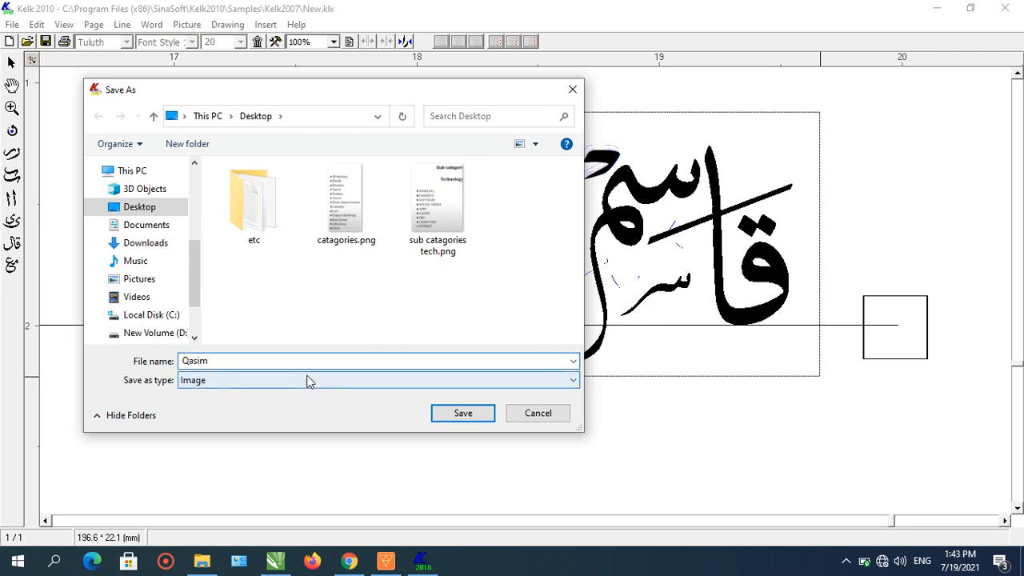
{"action": "left_click", "coordinate": [464, 417]}
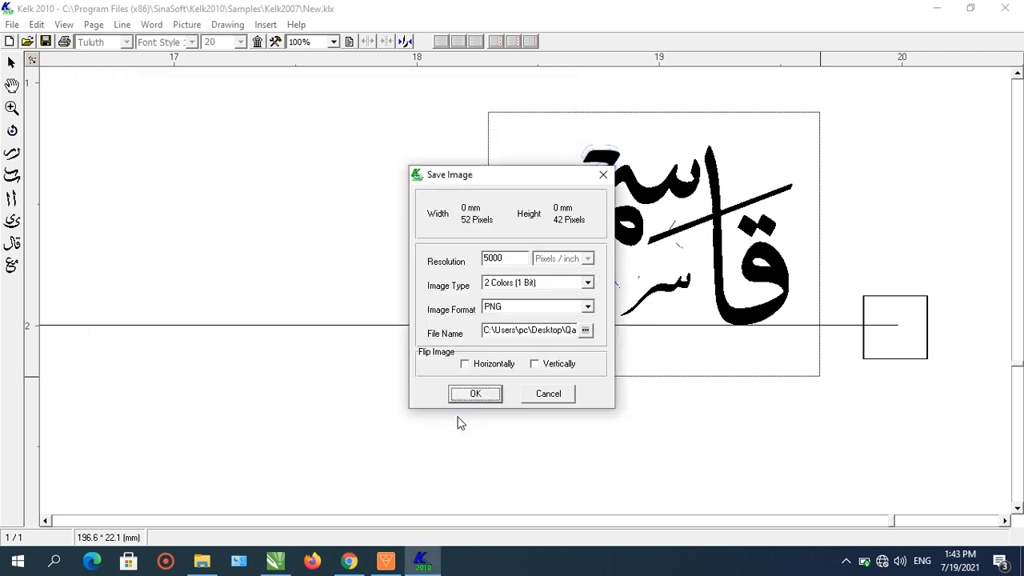
{"action": "left_click", "coordinate": [585, 331]}
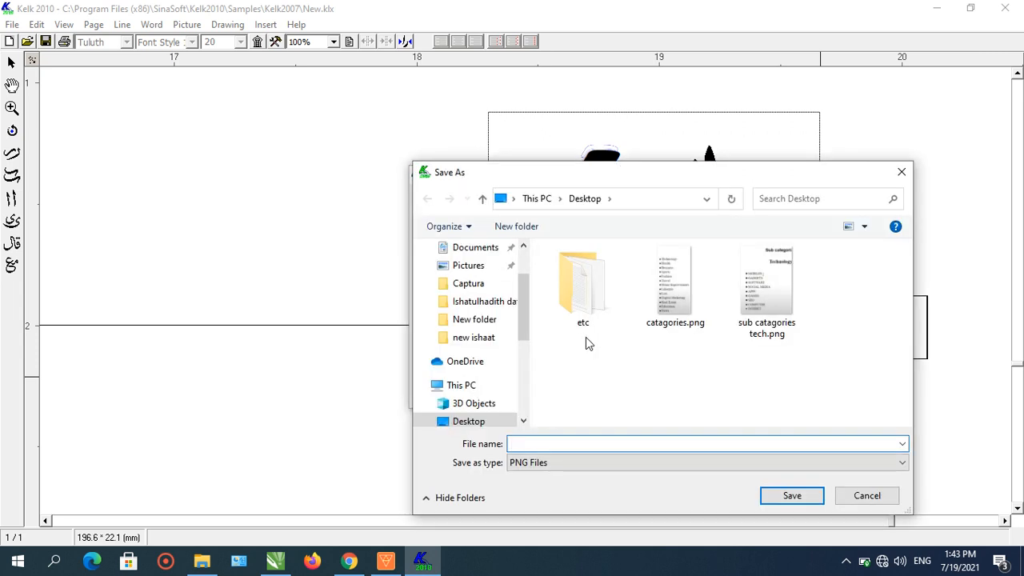
{"action": "left_click", "coordinate": [648, 469]}
{"action": "left_click", "coordinate": [650, 470]}
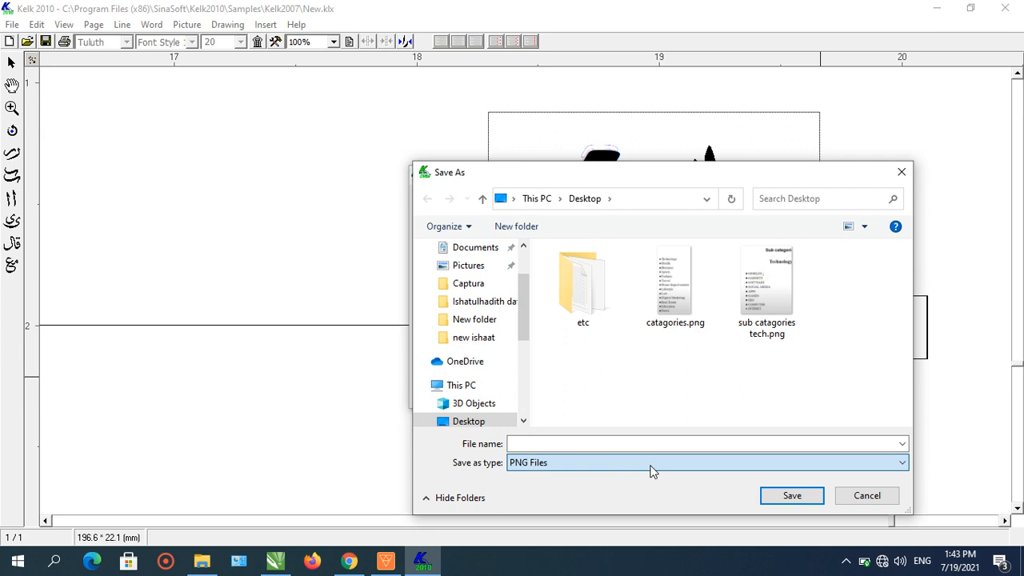
{"action": "left_click", "coordinate": [881, 503]}
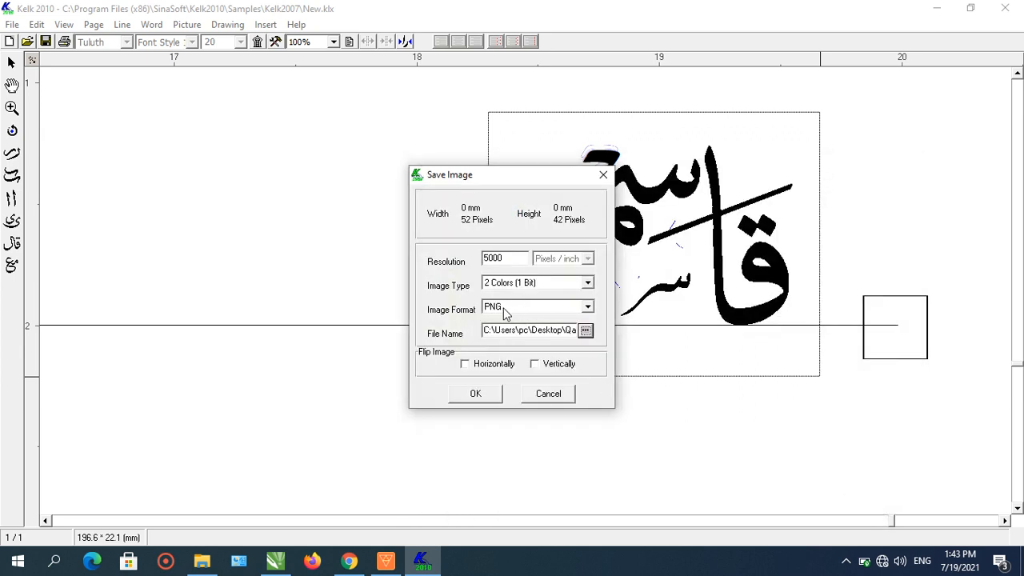
- Browse the list of image formats and keep PNG as the format
{"action": "left_click", "coordinate": [586, 310]}
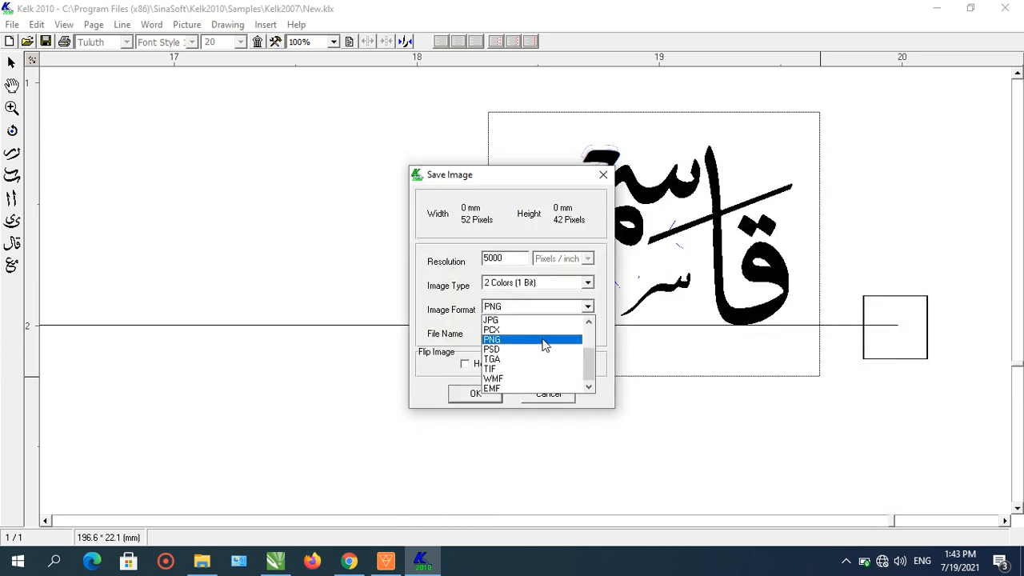
{"action": "left_click_drag", "start_coordinate": [592, 365], "coordinate": [593, 338]}
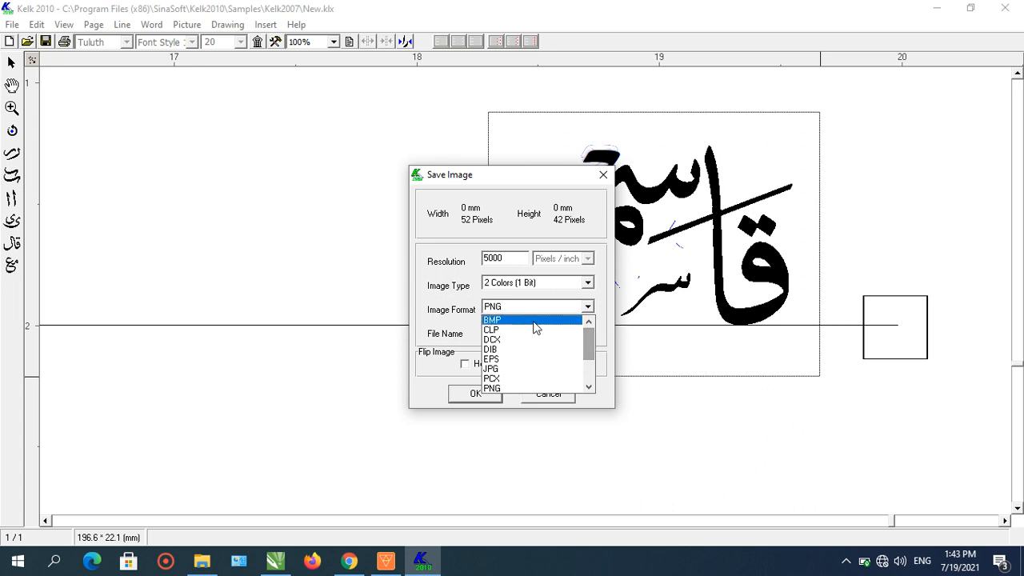
{"action": "left_click", "coordinate": [540, 321]}
{"action": "left_click", "coordinate": [586, 308]}
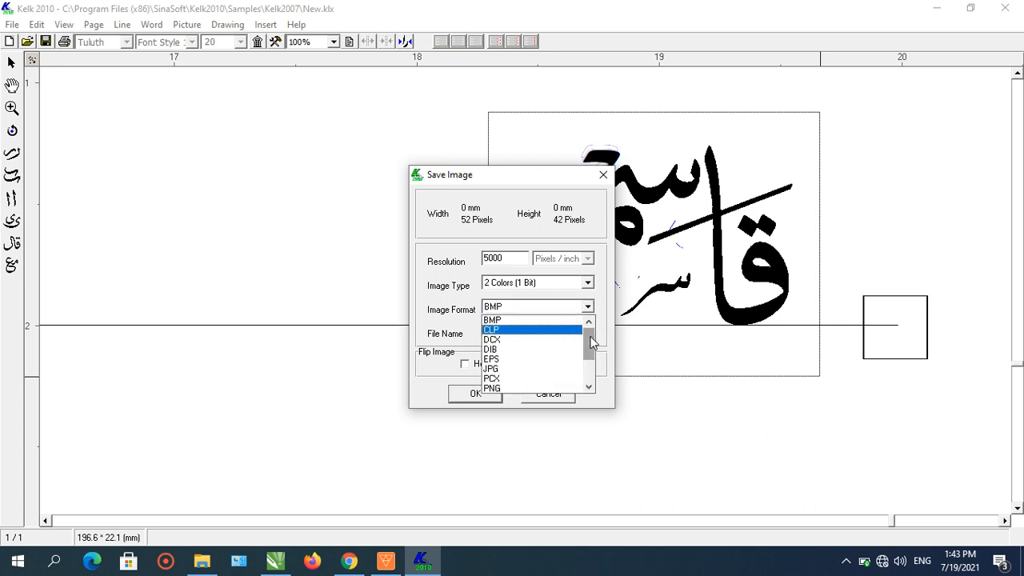
{"action": "left_click_drag", "start_coordinate": [590, 339], "coordinate": [589, 368]}
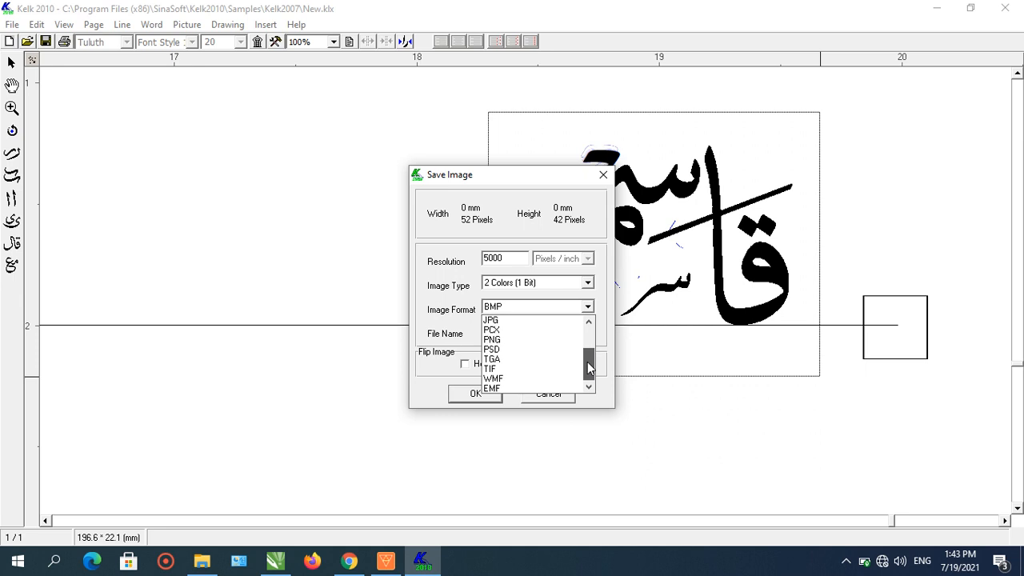
{"action": "left_click", "coordinate": [521, 340]}
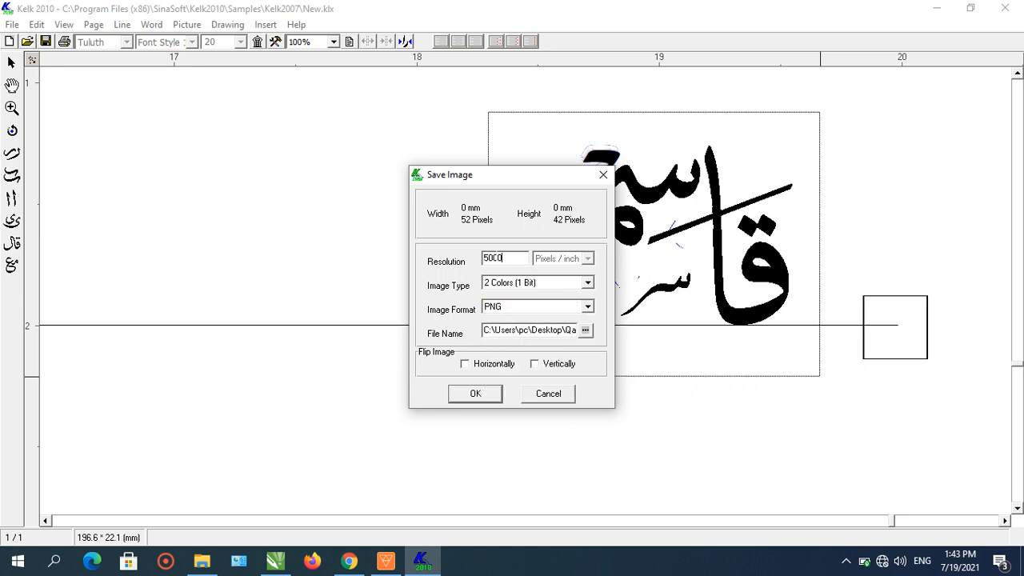
- Set the resolution to 5000 pixels per inch and export the image
{"action": "type", "text": "5000"}
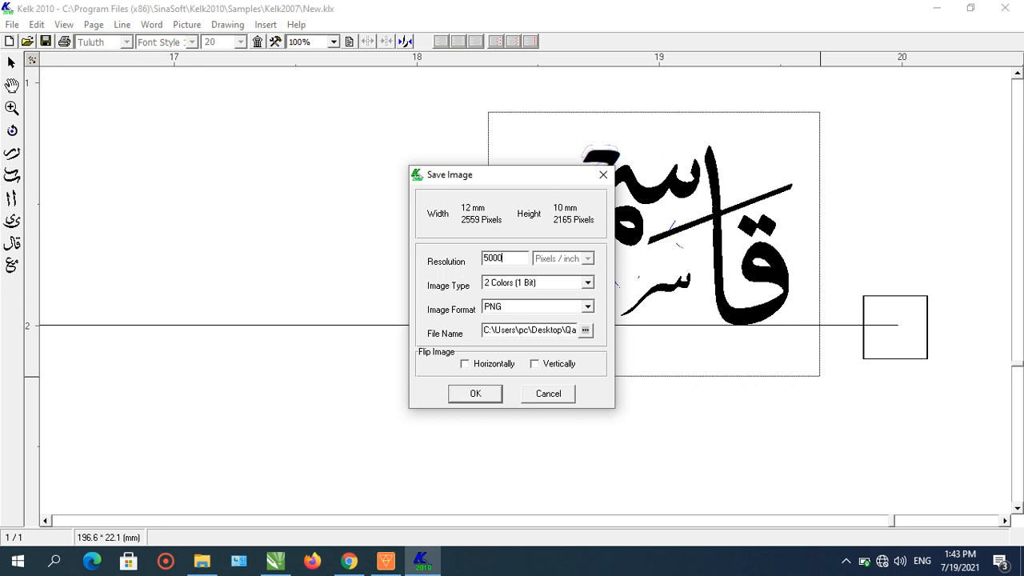
{"action": "left_click", "coordinate": [485, 393]}
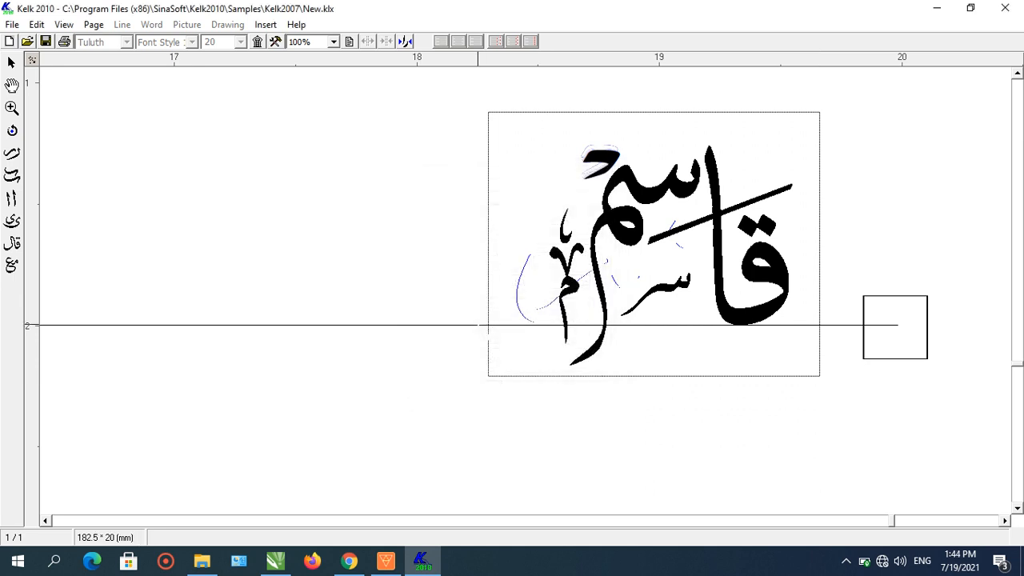
- Minimize Kelk, switch to CorelDRAW, and clear all existing objects from the page
{"action": "left_click", "coordinate": [941, 15]}
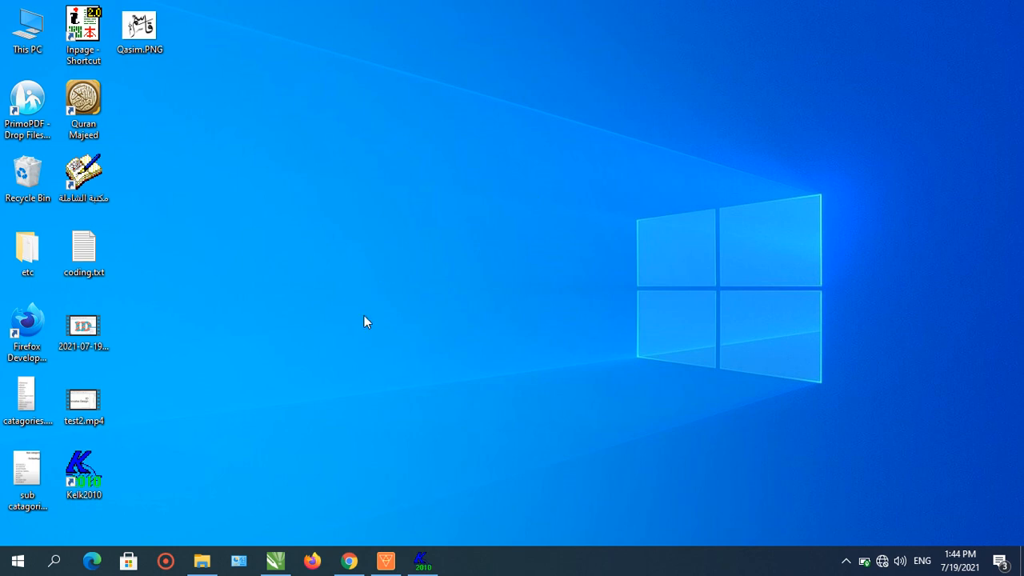
{"action": "left_click", "coordinate": [275, 561]}
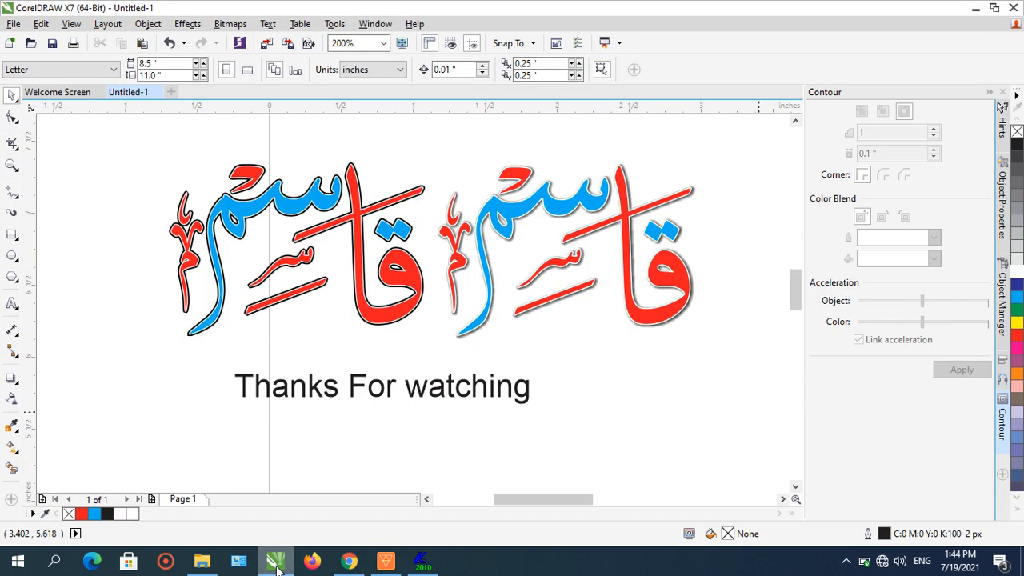
{"action": "left_click", "coordinate": [276, 560]}
{"action": "left_click", "coordinate": [275, 560]}
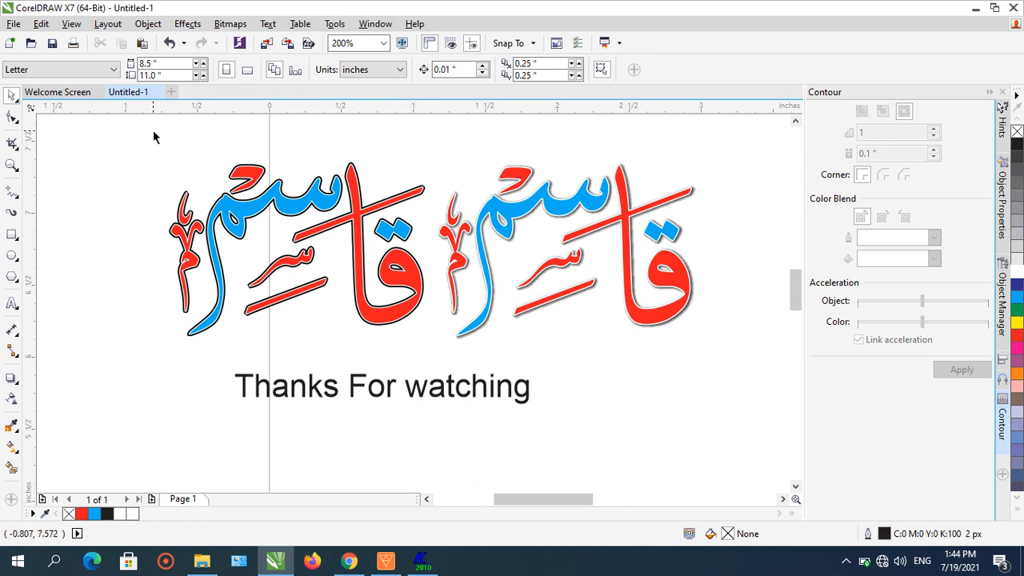
{"action": "left_click_drag", "start_coordinate": [154, 131], "coordinate": [713, 467]}
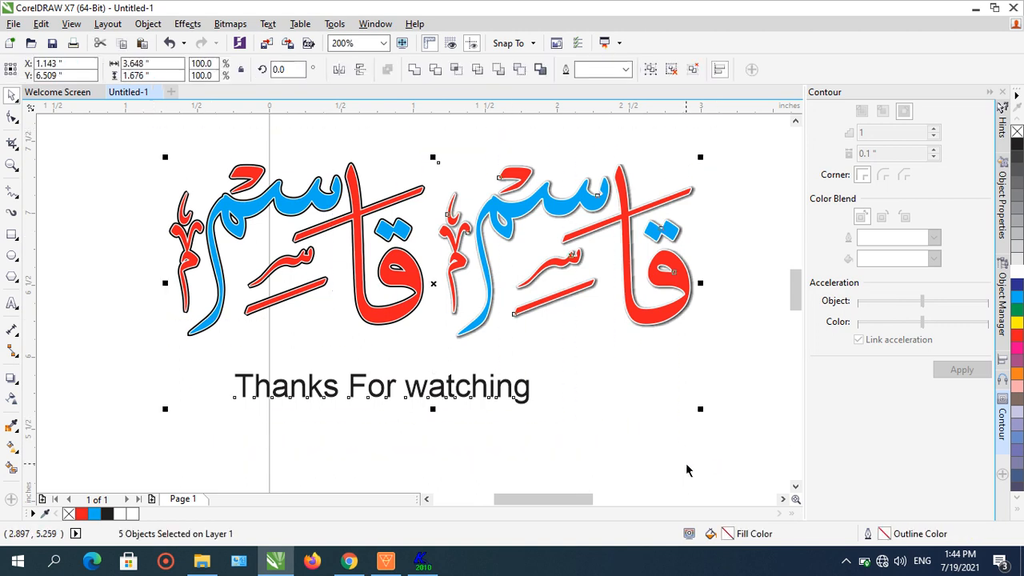
{"action": "key", "text": "Delete"}
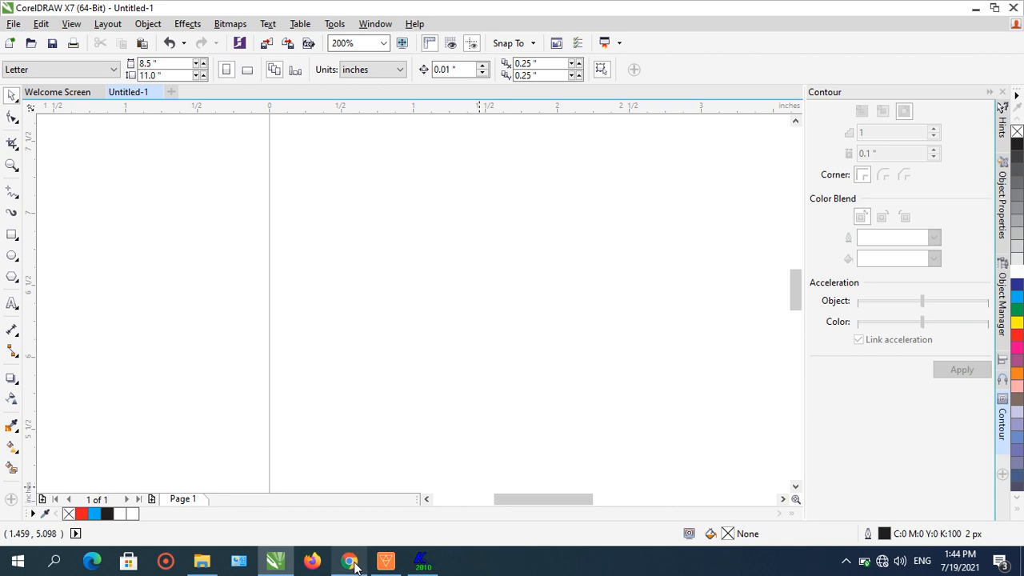
- Place Qasim.PNG from the Desktop onto the empty page and enlarge it to about 232%
{"action": "left_click", "coordinate": [275, 561]}
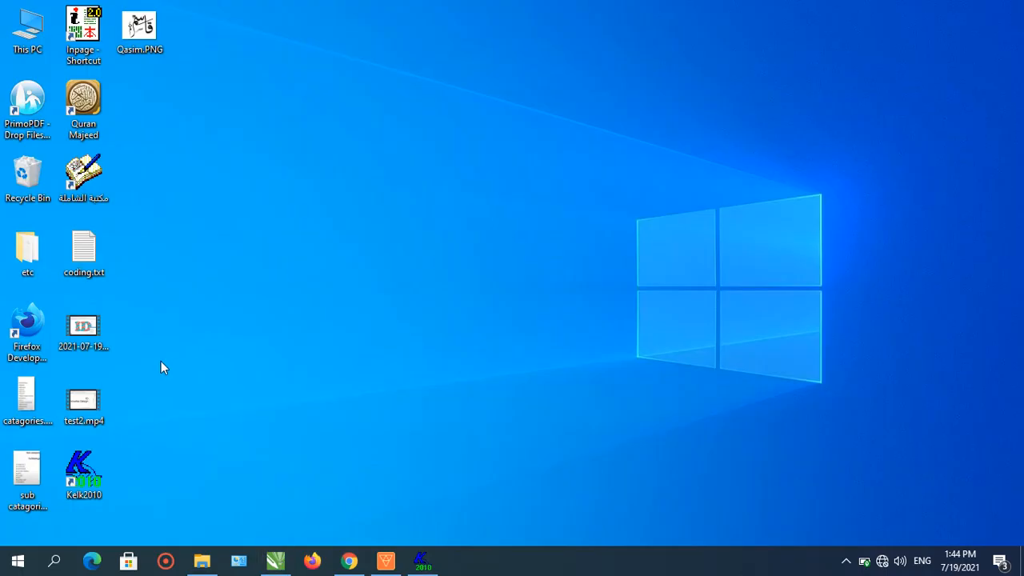
{"action": "left_click_drag", "start_coordinate": [139, 30], "coordinate": [425, 275]}
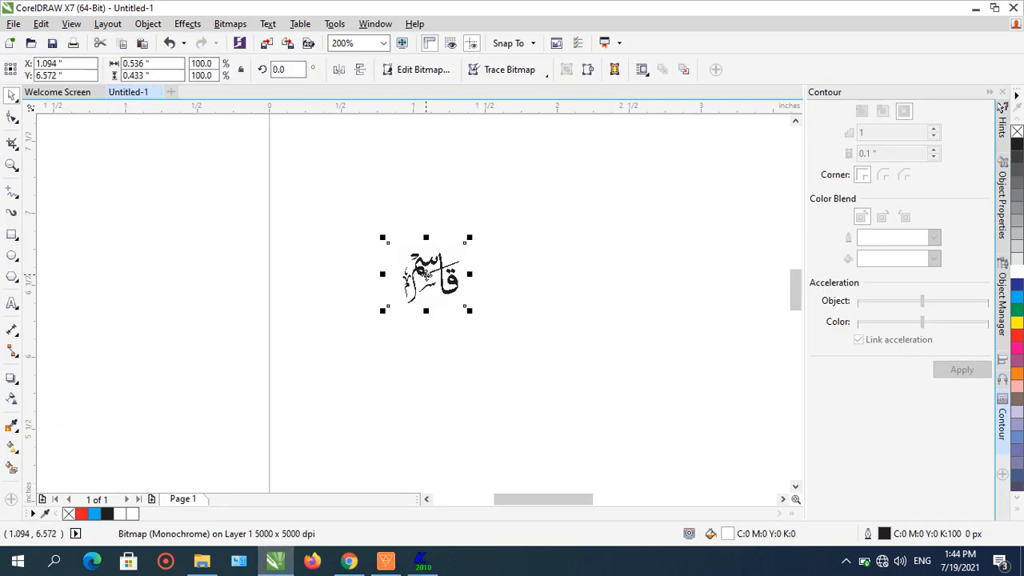
{"action": "left_click_drag", "start_coordinate": [472, 245], "coordinate": [593, 164]}
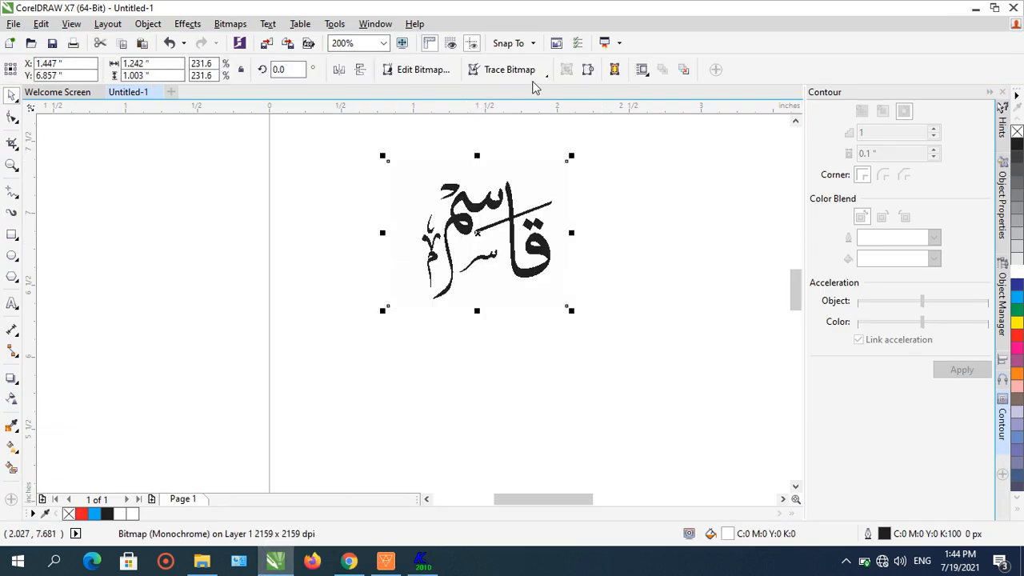
- Trace the bitmap with PowerTRACE, enabling removal of the background colour from the entire image
{"action": "left_click", "coordinate": [509, 70]}
{"action": "mouse_move", "coordinate": [543, 120]}
{"action": "left_click", "coordinate": [629, 138]}
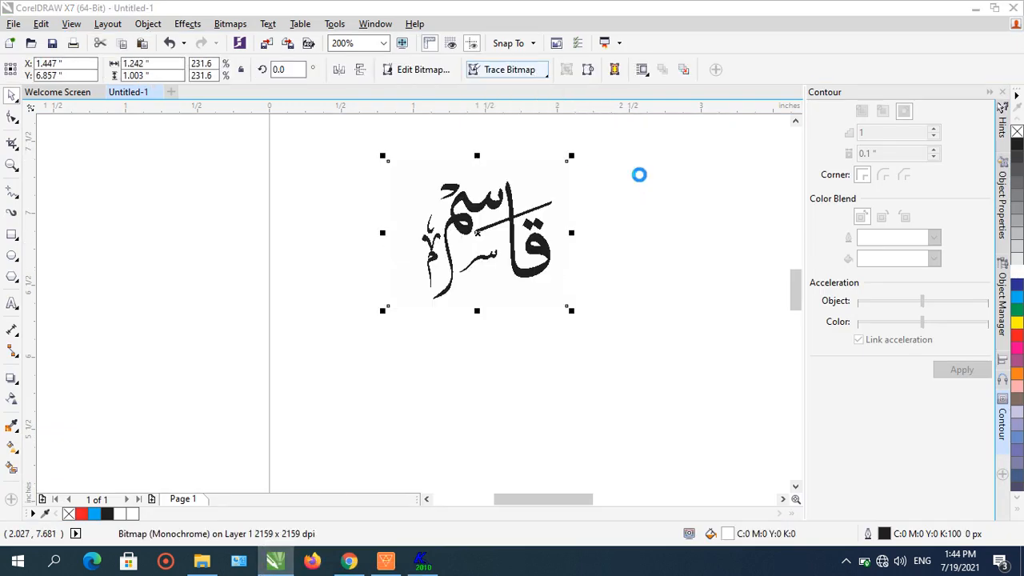
{"action": "left_click", "coordinate": [328, 311]}
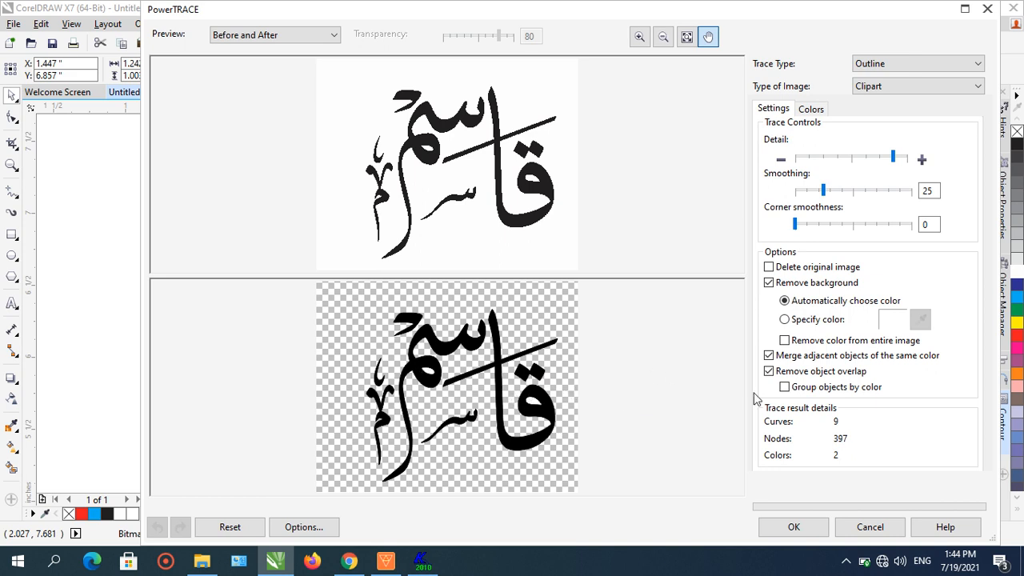
{"action": "left_click", "coordinate": [792, 343]}
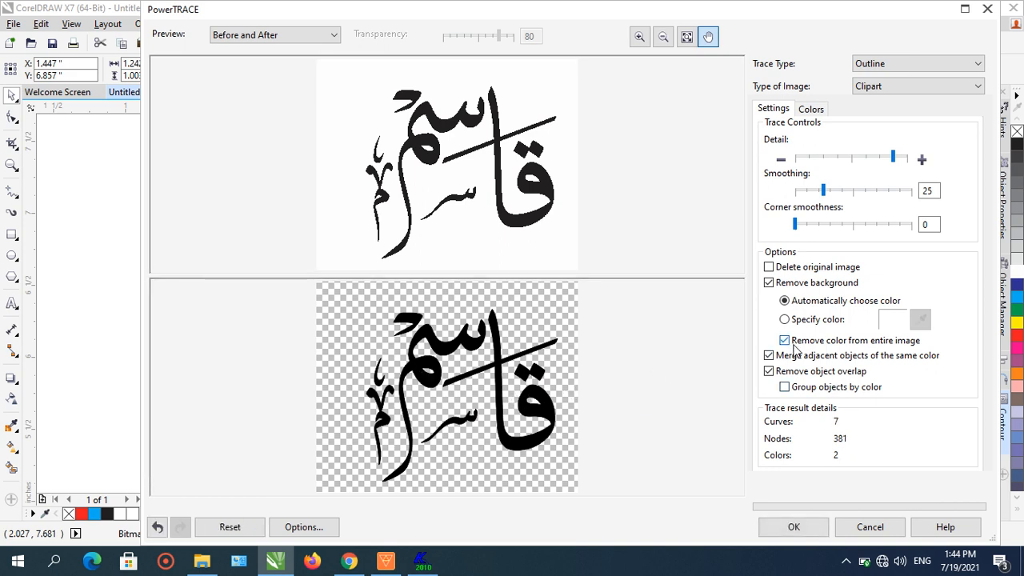
{"action": "left_click", "coordinate": [804, 524]}
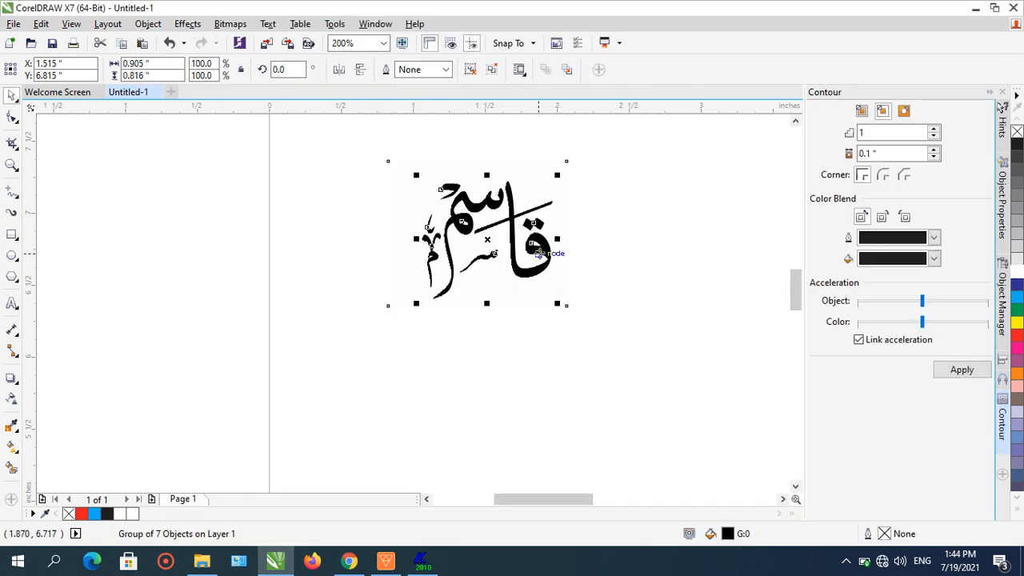
- Move the traced vector word to the left and delete the original bitmap
{"action": "left_click_drag", "start_coordinate": [540, 252], "coordinate": [311, 254]}
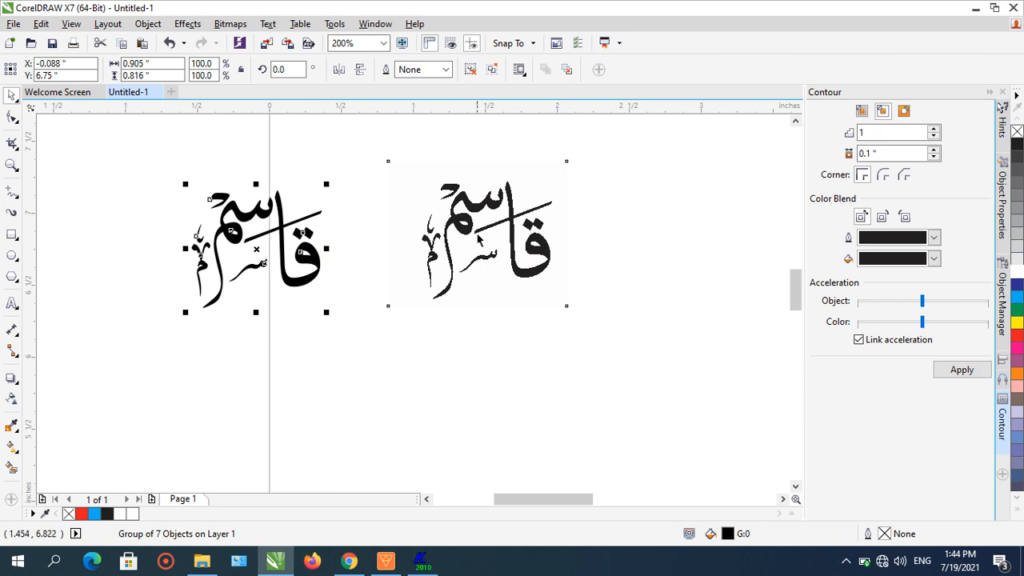
{"action": "left_click_drag", "start_coordinate": [478, 239], "coordinate": [497, 264]}
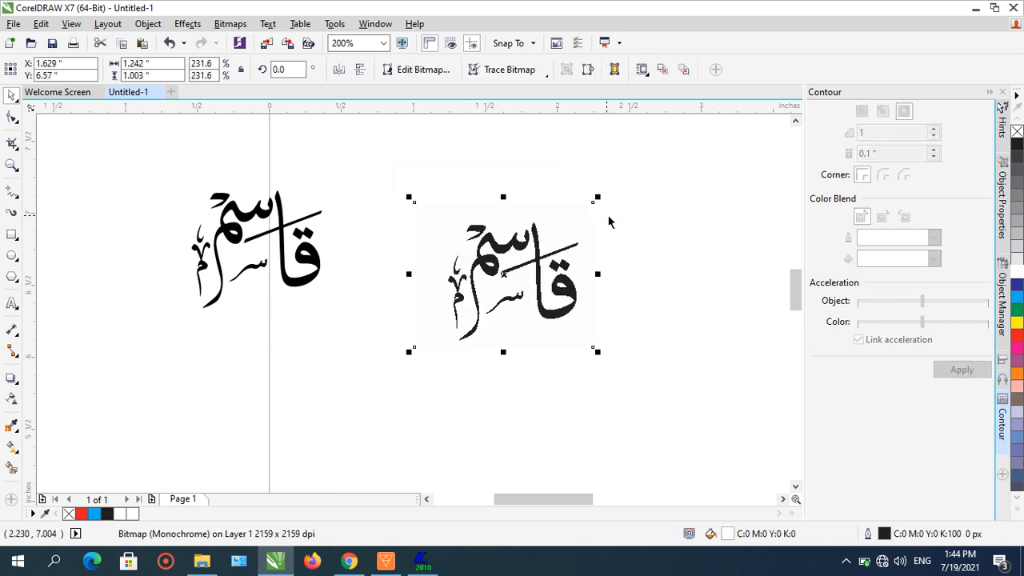
{"action": "right_click", "coordinate": [554, 264]}
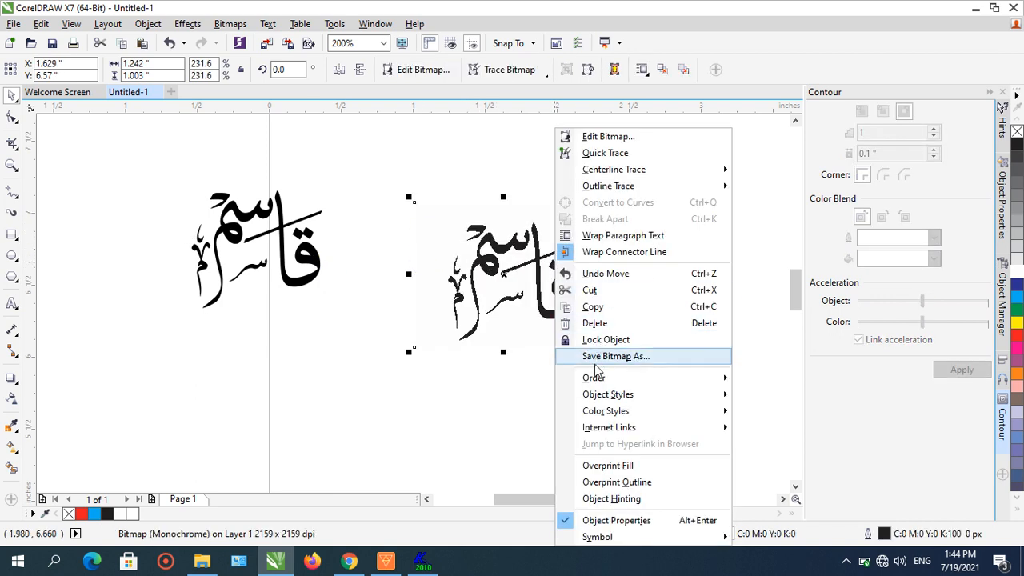
{"action": "left_click", "coordinate": [568, 323]}
{"action": "left_click", "coordinate": [309, 259]}
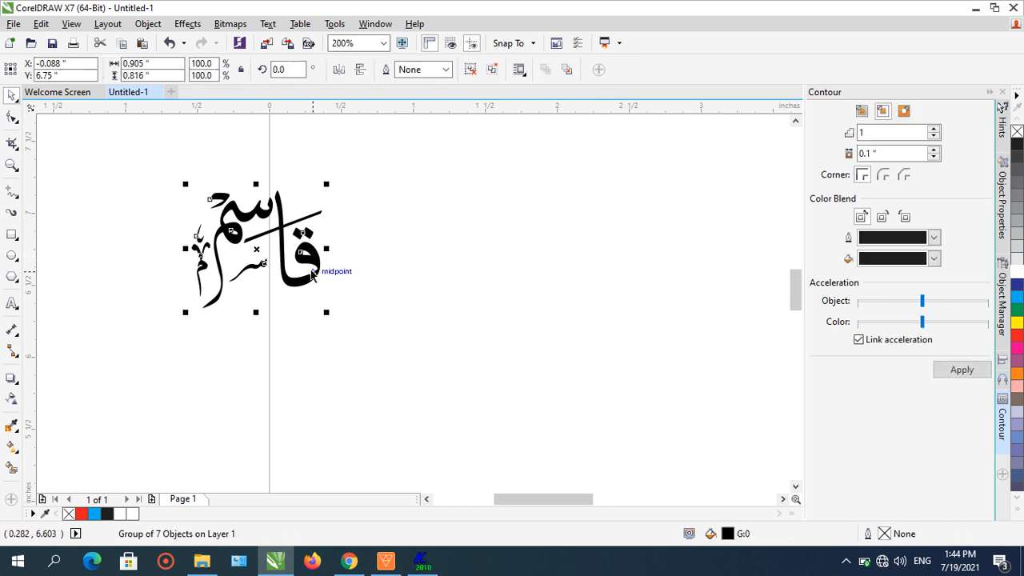
- Enlarge the traced word to about 156%, reposition it on the page, and fill it red
{"action": "mouse_move", "coordinate": [310, 261]}
{"action": "left_mouse_down"}
{"action": "mouse_move", "coordinate": [551, 231]}
{"action": "mouse_move", "coordinate": [615, 168]}
{"action": "left_mouse_up"}
{"action": "left_click_drag", "start_coordinate": [409, 325], "coordinate": [377, 355]}
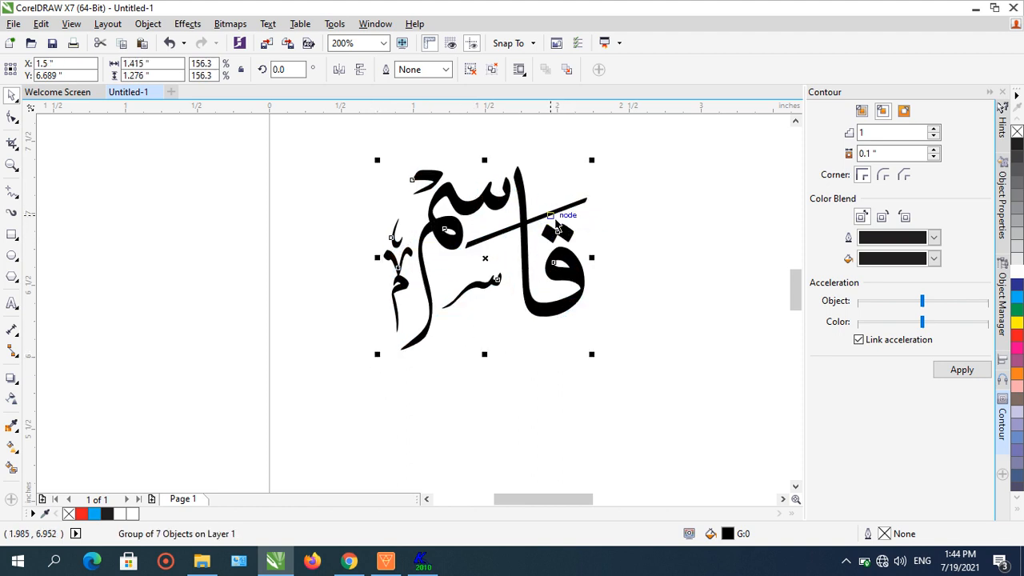
{"action": "left_click_drag", "start_coordinate": [571, 223], "coordinate": [575, 241]}
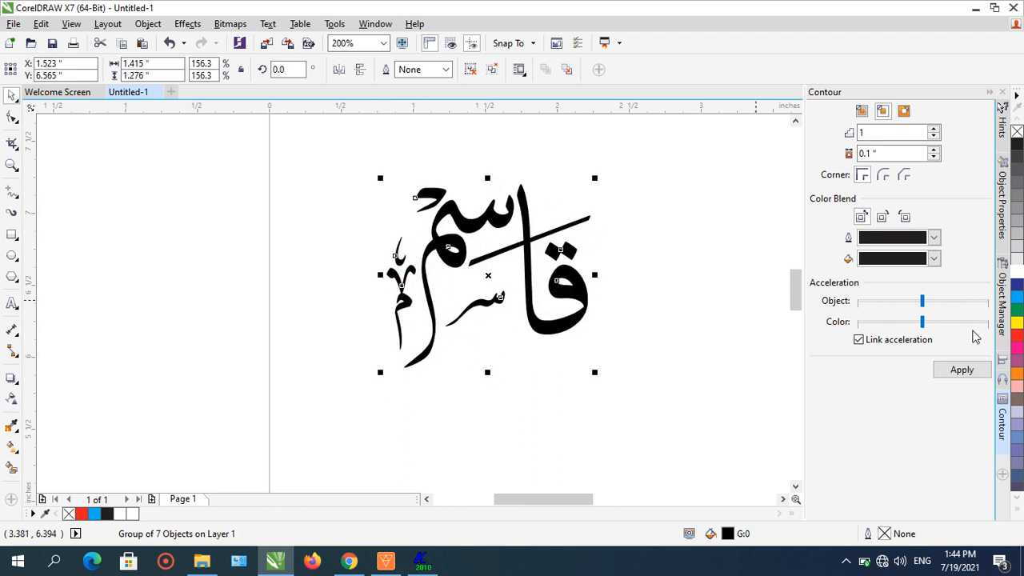
{"action": "left_click", "coordinate": [1014, 336]}
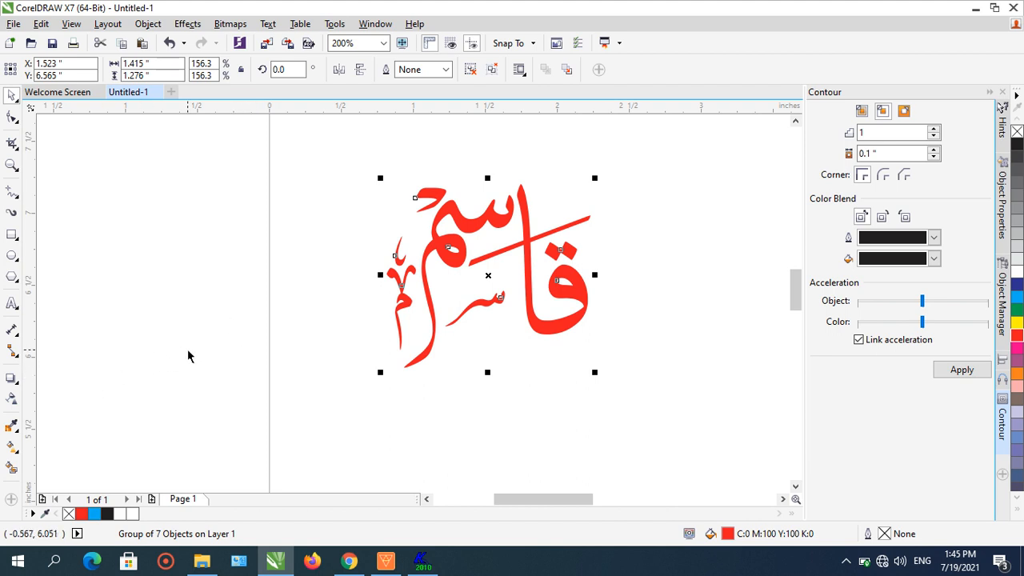
- Nudge several small pieces of the word slightly into place, zooming in to check their positions
{"action": "left_click", "coordinate": [426, 164]}
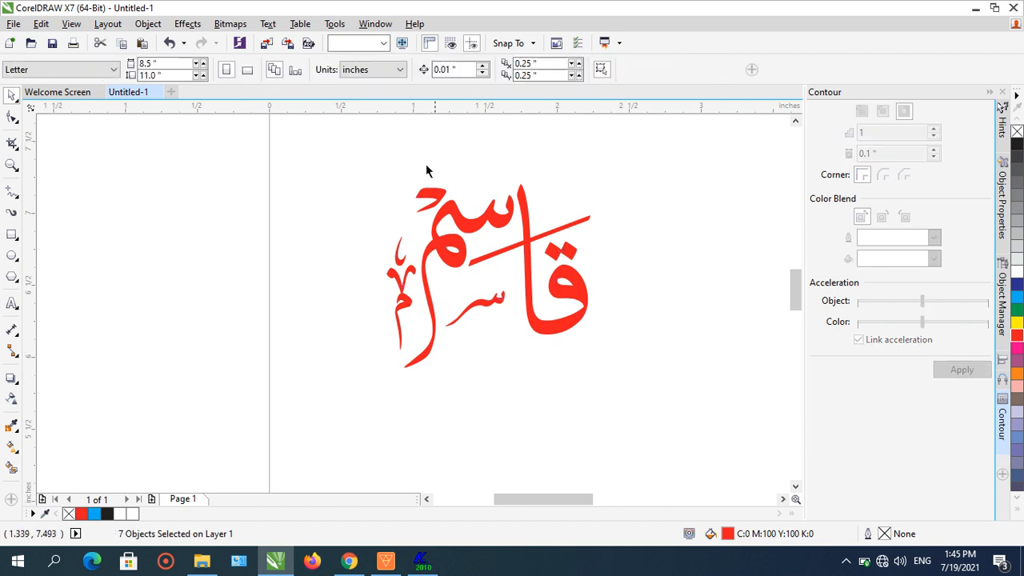
{"action": "left_click_drag", "start_coordinate": [310, 131], "coordinate": [669, 402]}
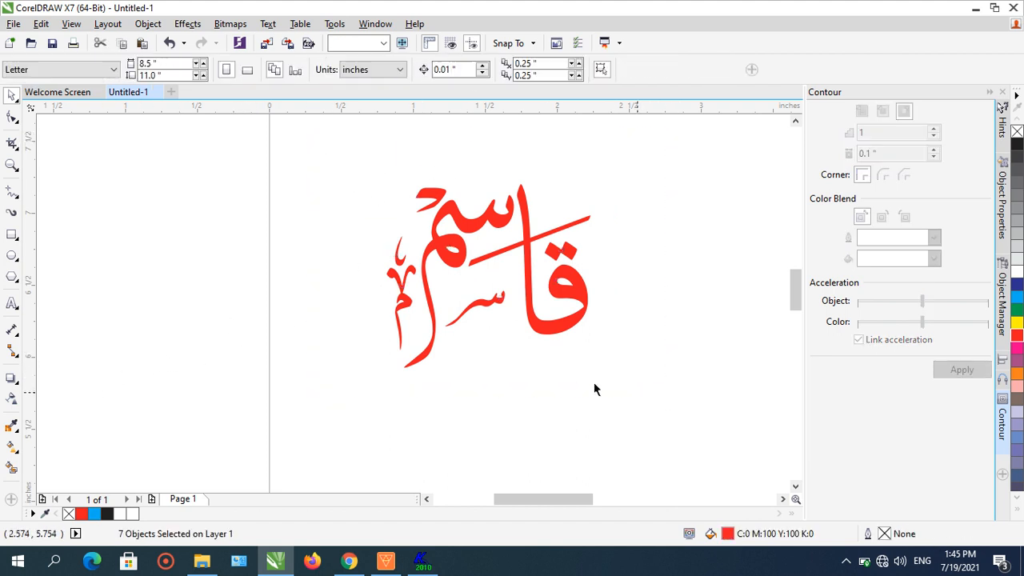
{"action": "left_click", "coordinate": [500, 305]}
{"action": "mouse_move", "coordinate": [496, 305]}
{"action": "left_mouse_down"}
{"action": "mouse_move", "coordinate": [522, 288]}
{"action": "mouse_move", "coordinate": [490, 302]}
{"action": "left_mouse_up"}
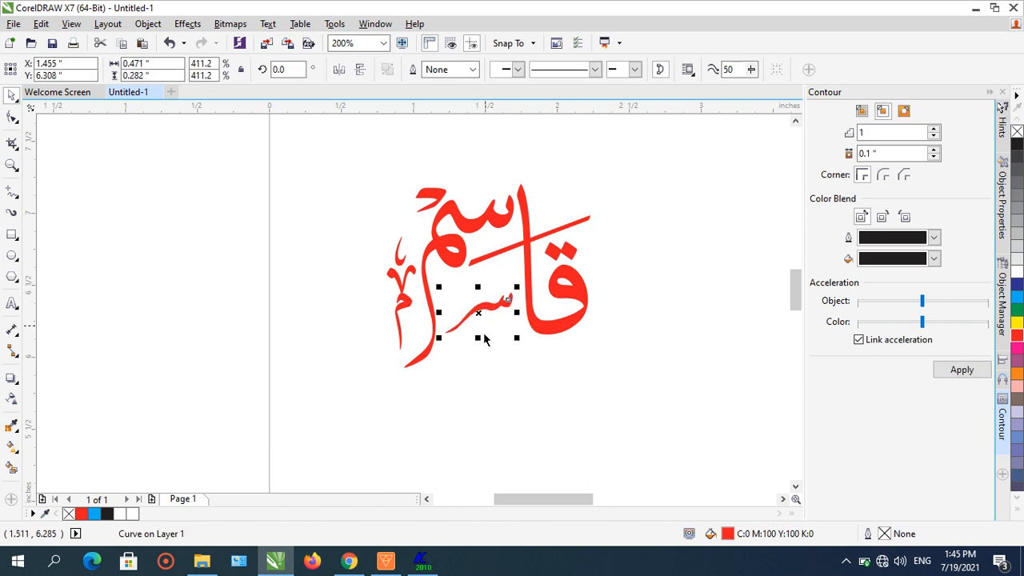
{"action": "left_click", "coordinate": [404, 309]}
{"action": "left_click_drag", "start_coordinate": [382, 354], "coordinate": [382, 364]}
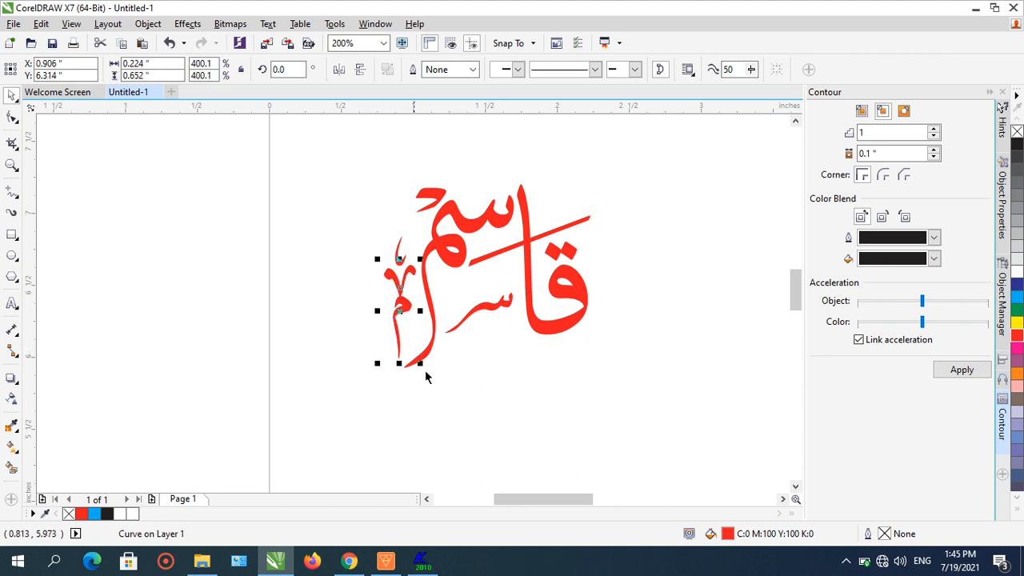
{"action": "left_click", "coordinate": [495, 380]}
{"action": "left_click", "coordinate": [400, 262]}
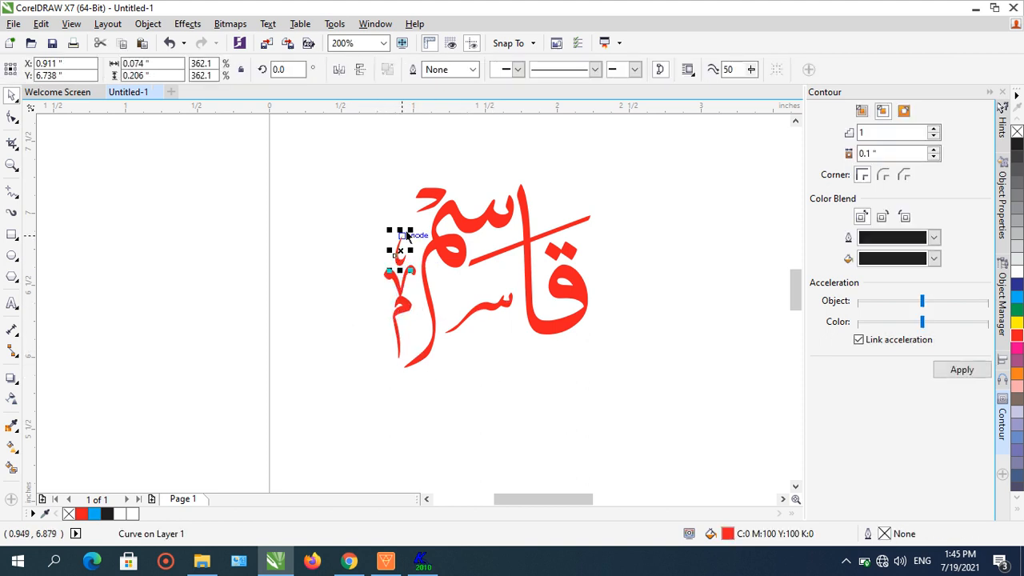
{"action": "left_click_drag", "start_coordinate": [410, 231], "coordinate": [405, 242]}
{"action": "left_click_drag", "start_coordinate": [313, 149], "coordinate": [693, 419]}
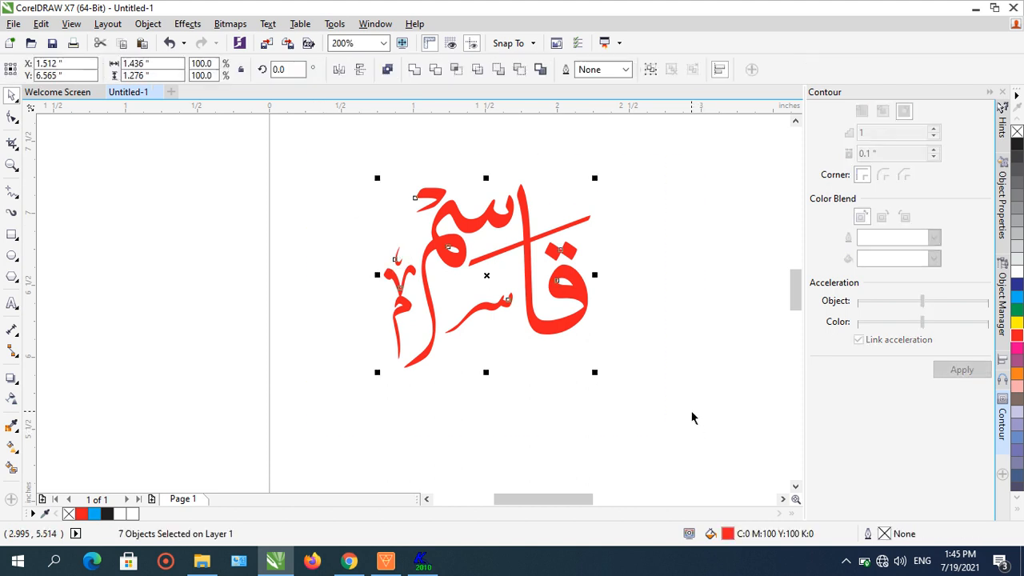
{"action": "left_click", "coordinate": [351, 256]}
{"action": "scroll", "coordinate": [388, 270], "scroll_direction": "up", "scroll_amount": 1}
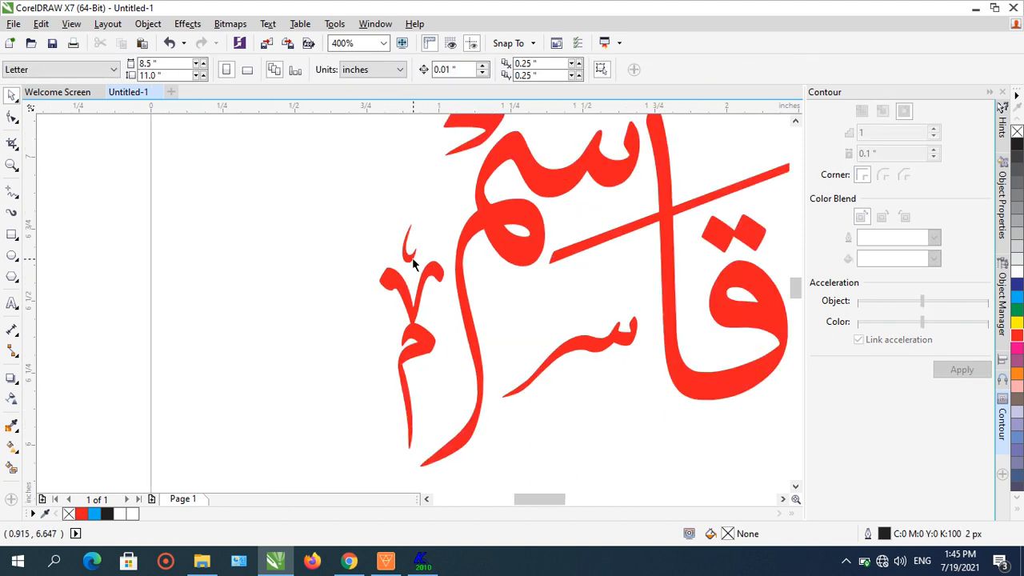
{"action": "left_click", "coordinate": [410, 257]}
{"action": "left_click_drag", "start_coordinate": [421, 218], "coordinate": [427, 205]}
{"action": "left_click", "coordinate": [281, 218]}
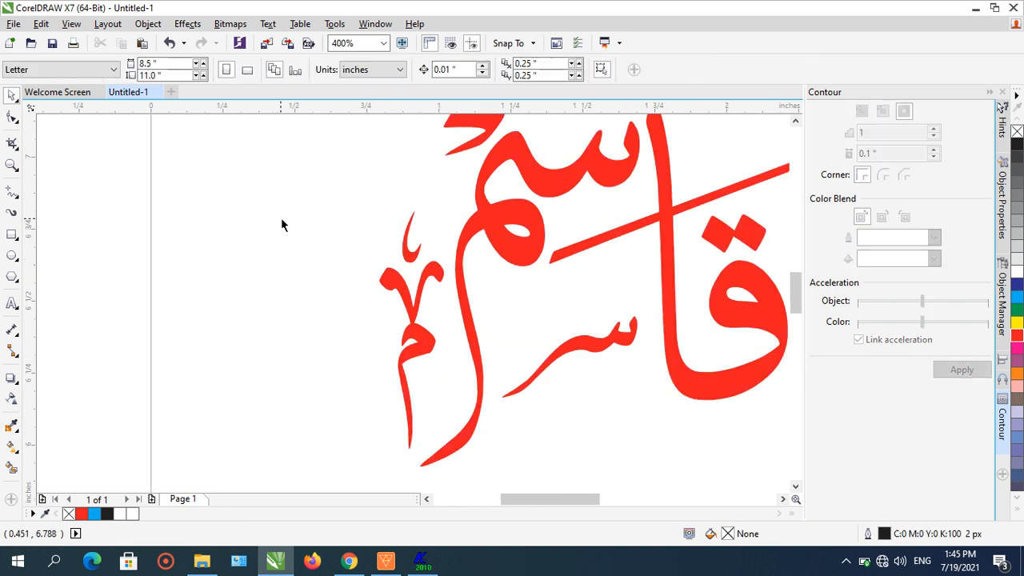
{"action": "scroll", "coordinate": [295, 197], "scroll_direction": "down", "scroll_amount": 1}
- Select all pieces of the word, weld them into a single curve, and shift it slightly
{"action": "left_click_drag", "start_coordinate": [290, 148], "coordinate": [617, 378]}
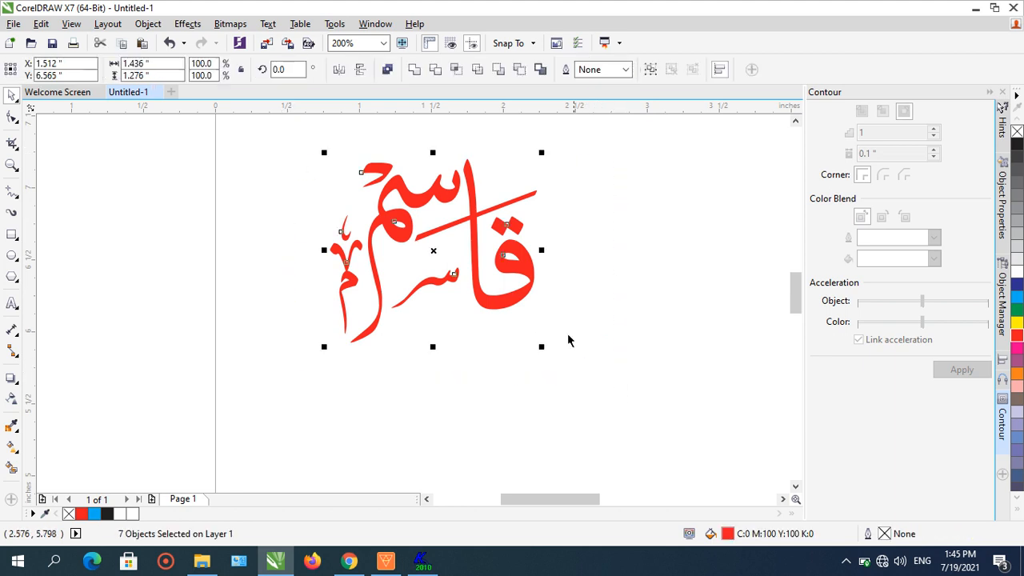
{"action": "left_click", "coordinate": [413, 69]}
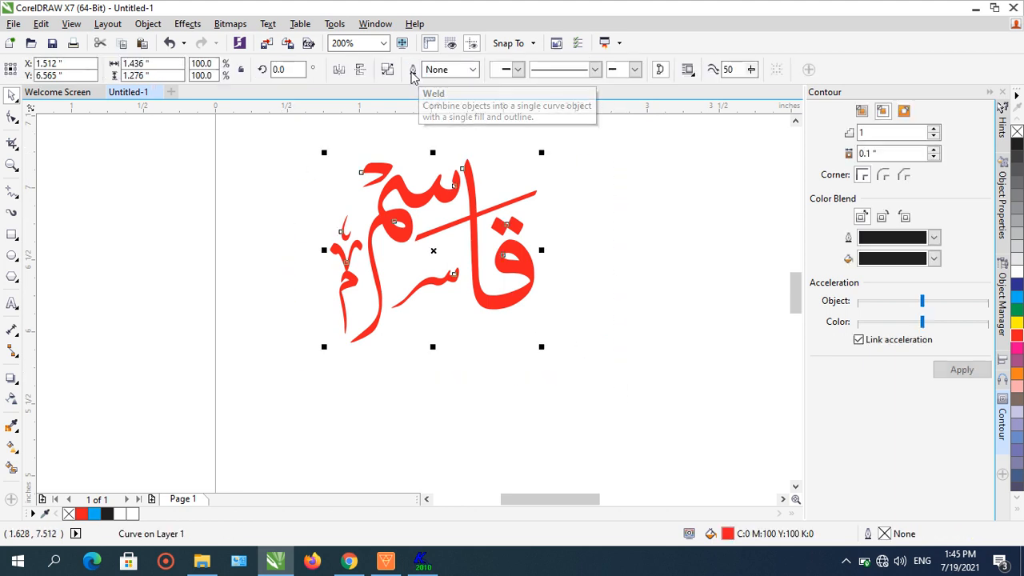
{"action": "left_click", "coordinate": [542, 257]}
{"action": "left_click_drag", "start_coordinate": [535, 256], "coordinate": [549, 267]}
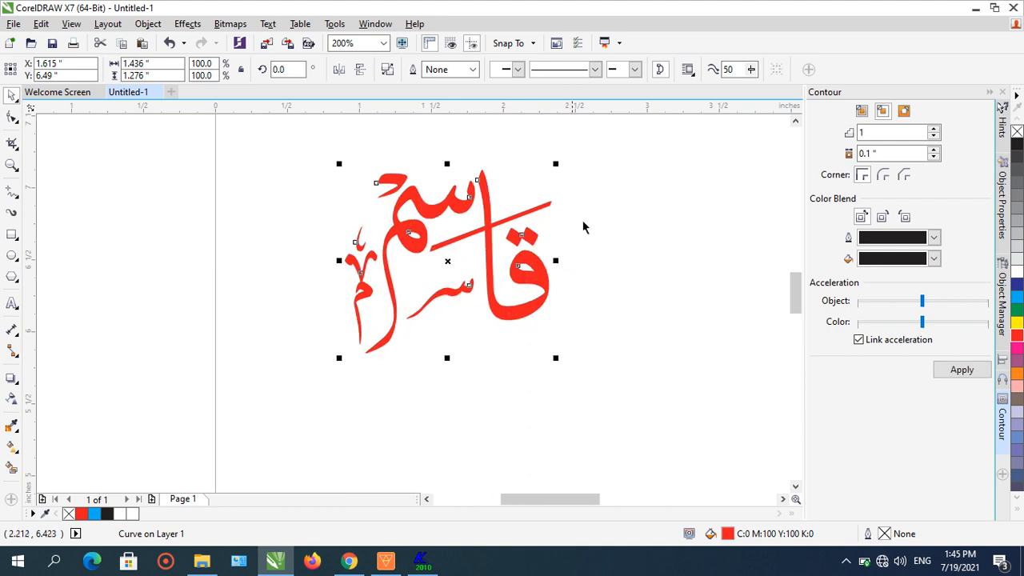
{"action": "left_click", "coordinate": [474, 69]}
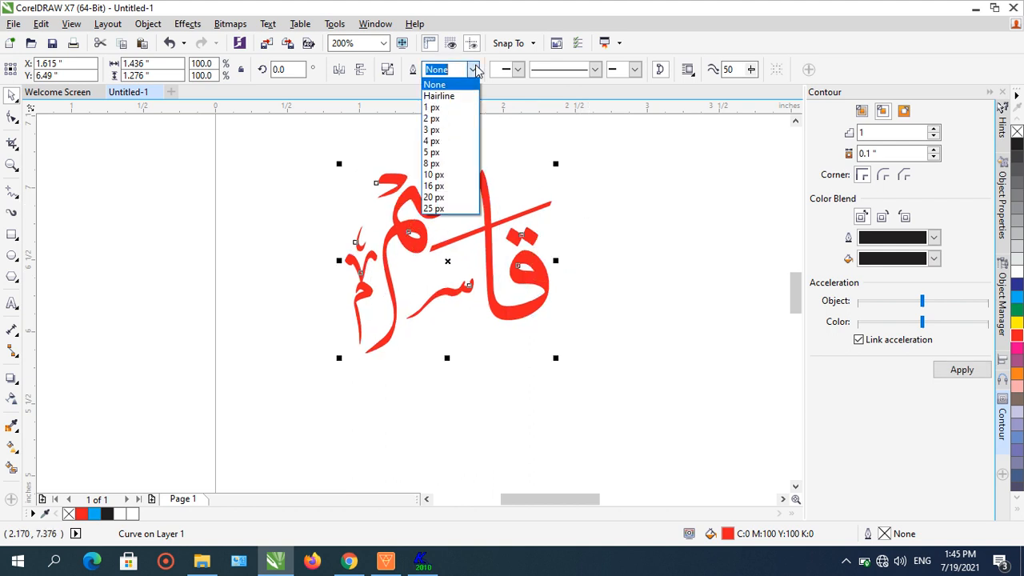
{"action": "left_click", "coordinate": [657, 230]}
{"action": "left_click", "coordinate": [624, 265]}
{"action": "left_click", "coordinate": [538, 291]}
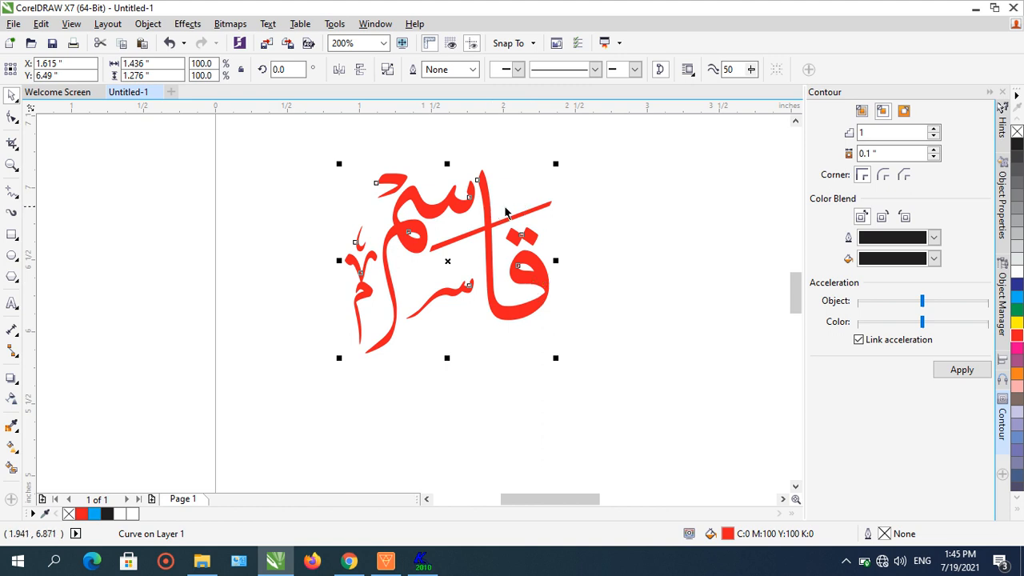
{"action": "left_click", "coordinate": [149, 49]}
{"action": "left_click_drag", "start_coordinate": [412, 226], "coordinate": [495, 237]}
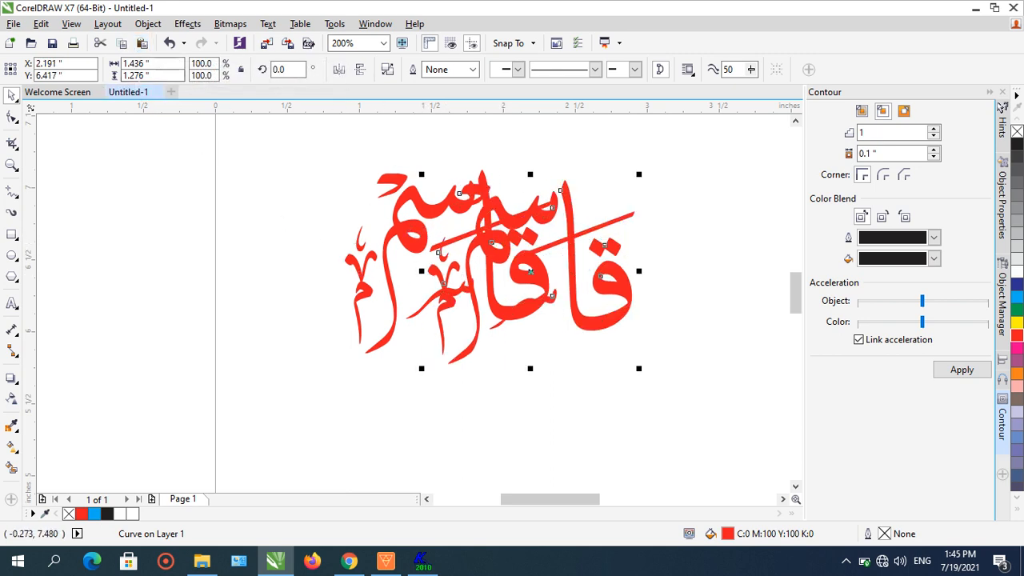
{"action": "left_click", "coordinate": [169, 43]}
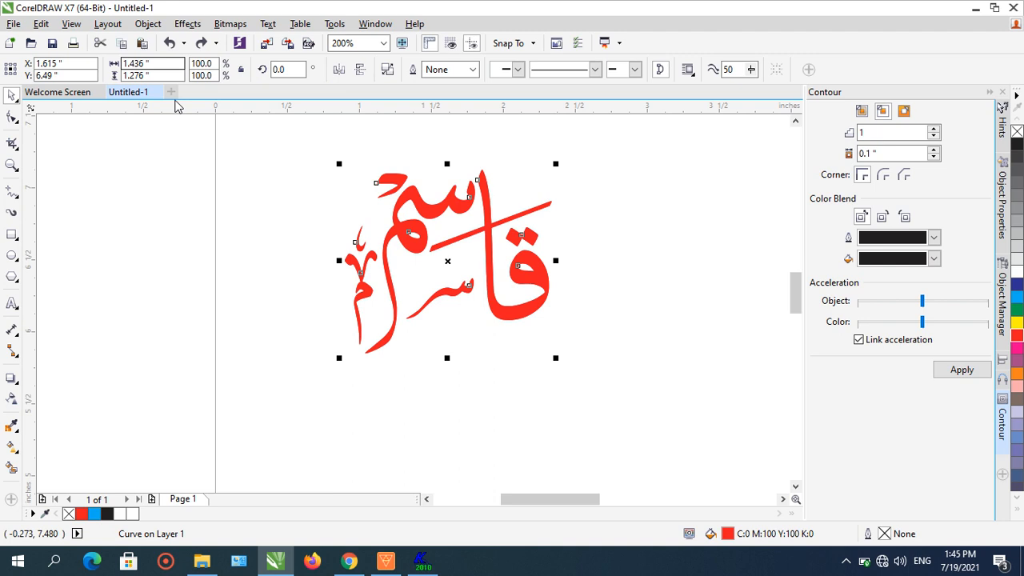
{"action": "left_click", "coordinate": [100, 44]}
- Select the welded word and give it an 8 px outline
{"action": "left_click", "coordinate": [396, 226]}
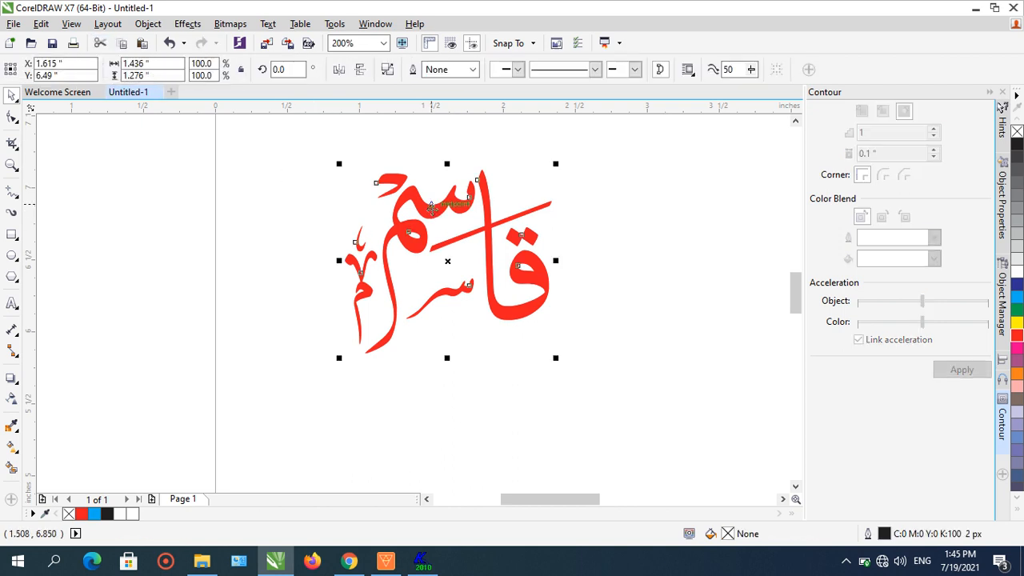
{"action": "left_click", "coordinate": [472, 69]}
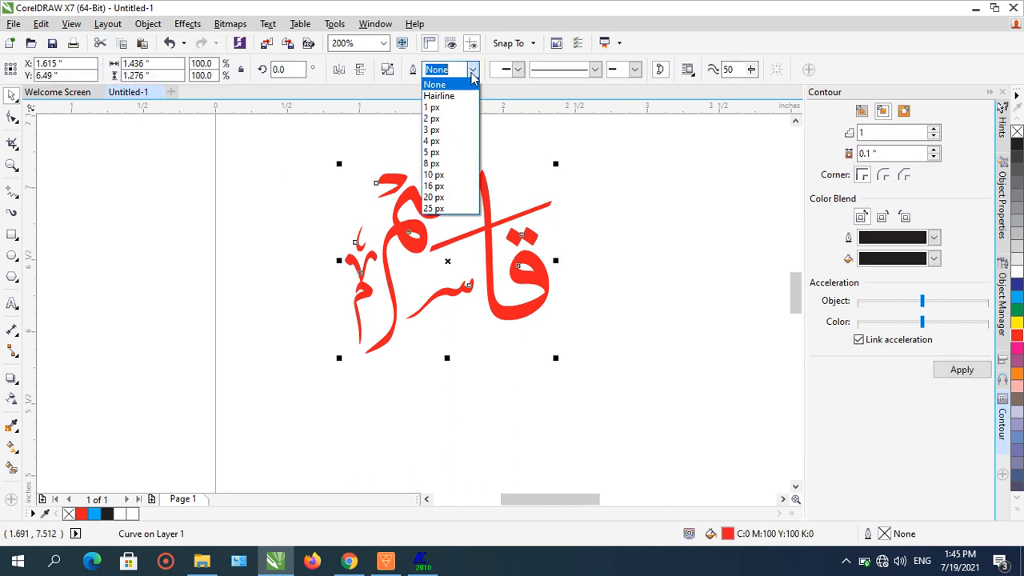
{"action": "left_click", "coordinate": [432, 163]}
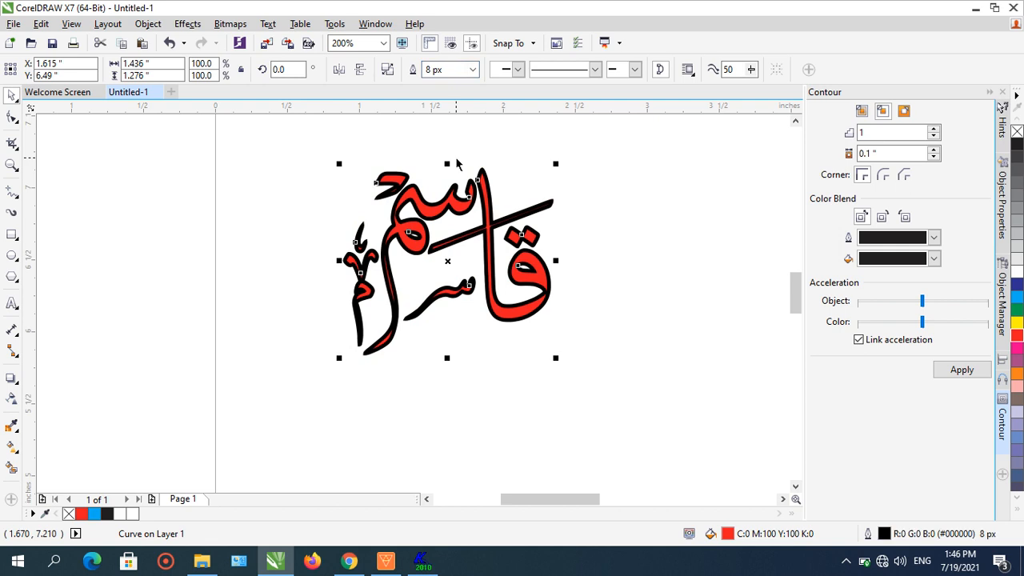
- Add the artistic text "Hit F12" below the word with the Text tool
{"action": "left_click", "coordinate": [16, 312]}
{"action": "left_click", "coordinate": [324, 413]}
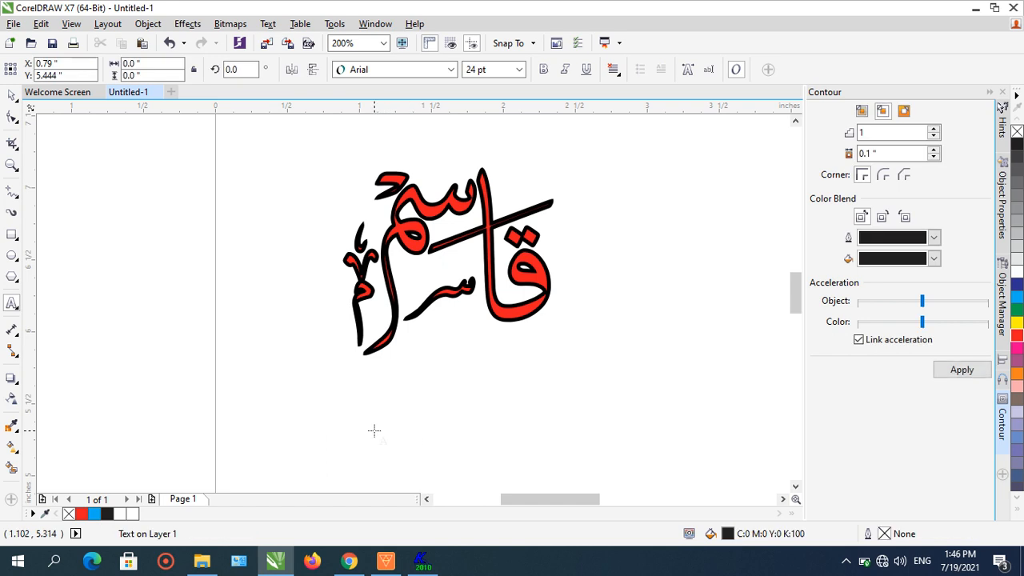
{"action": "type", "text": "Hit "}
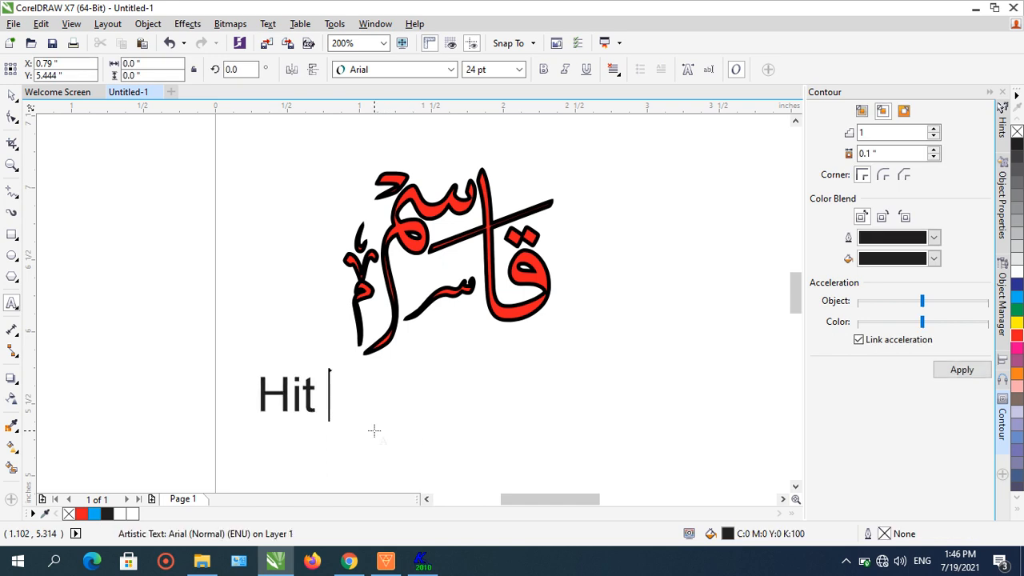
{"action": "type", "text": "F12"}
{"action": "key", "text": "Return"}
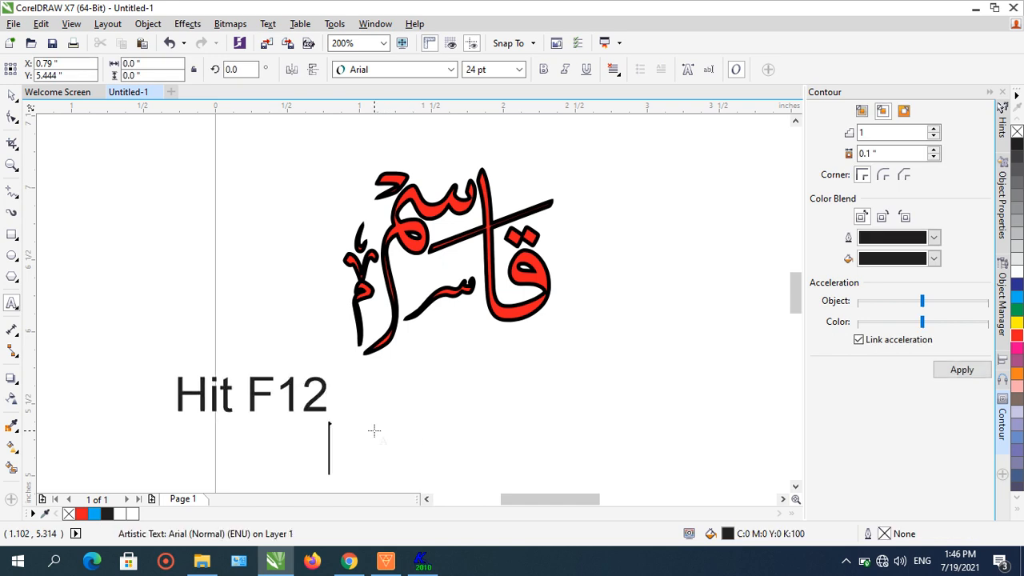
- Delete the "Hit F12" text and select the welded word again
{"action": "left_click", "coordinate": [12, 94]}
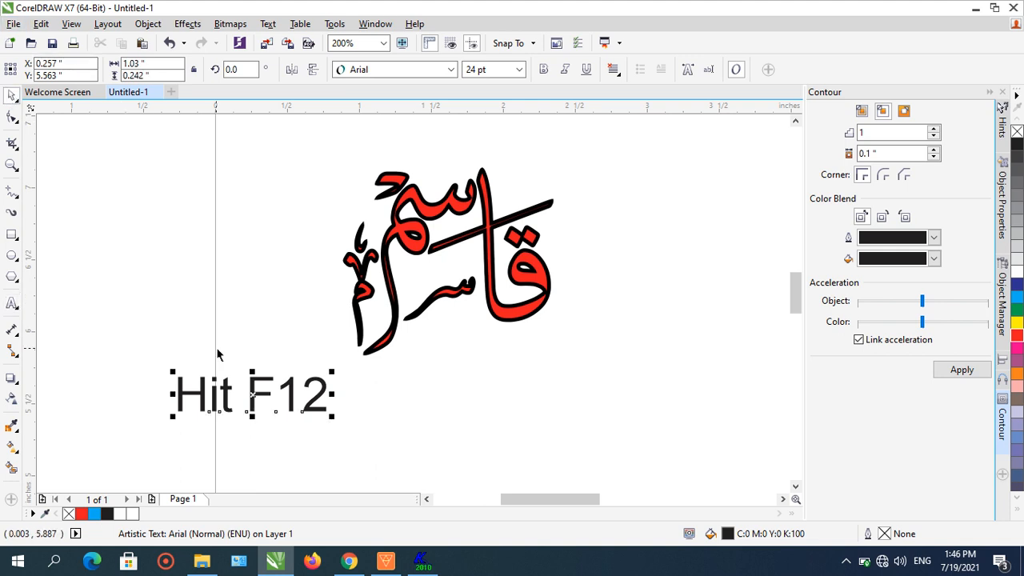
{"action": "right_click", "coordinate": [228, 386]}
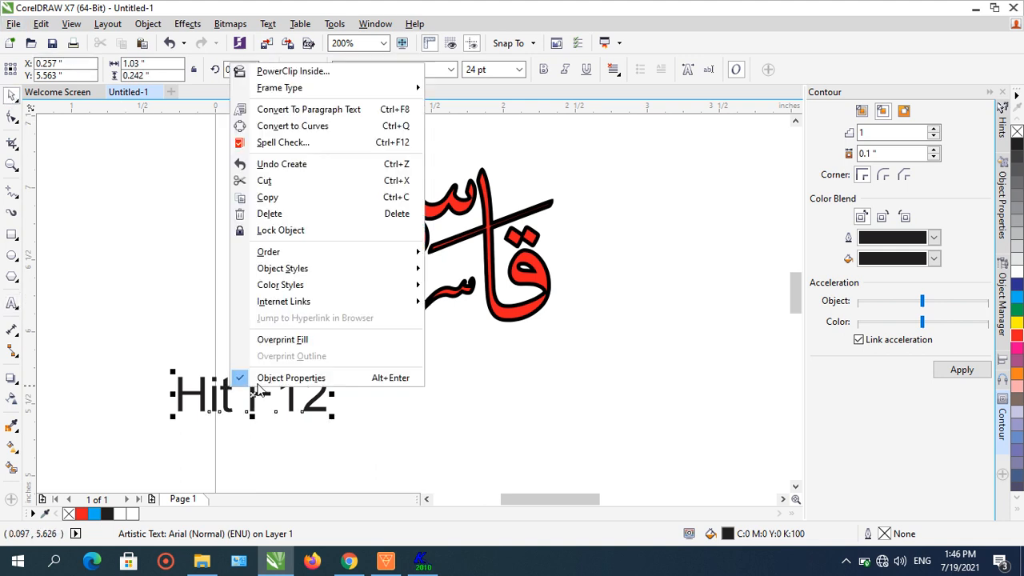
{"action": "left_click", "coordinate": [268, 213]}
{"action": "left_click", "coordinate": [416, 231]}
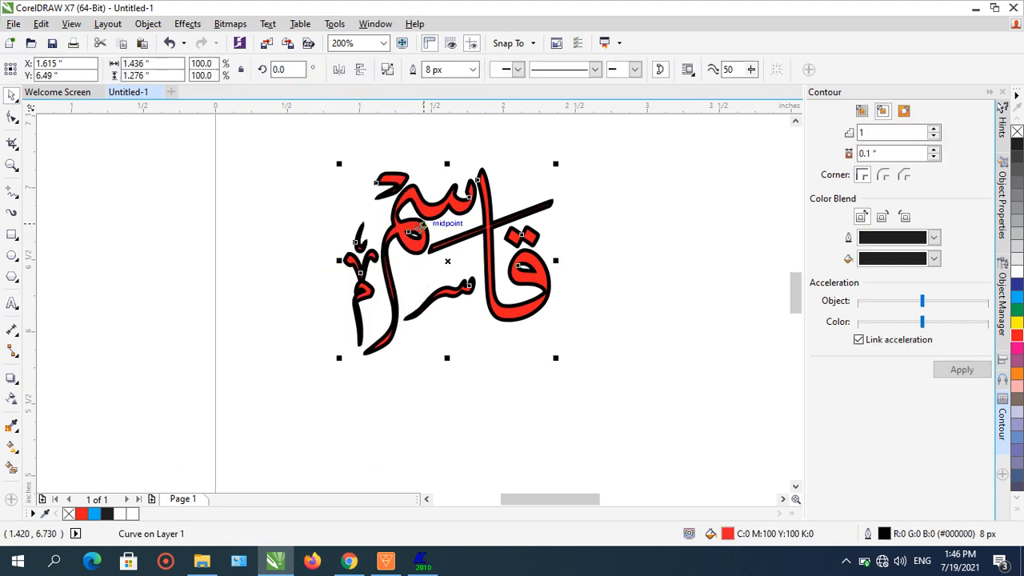
- Open the Outline Pen settings for the word and enable Behind fill and Scale with object
{"action": "key", "text": "F12"}
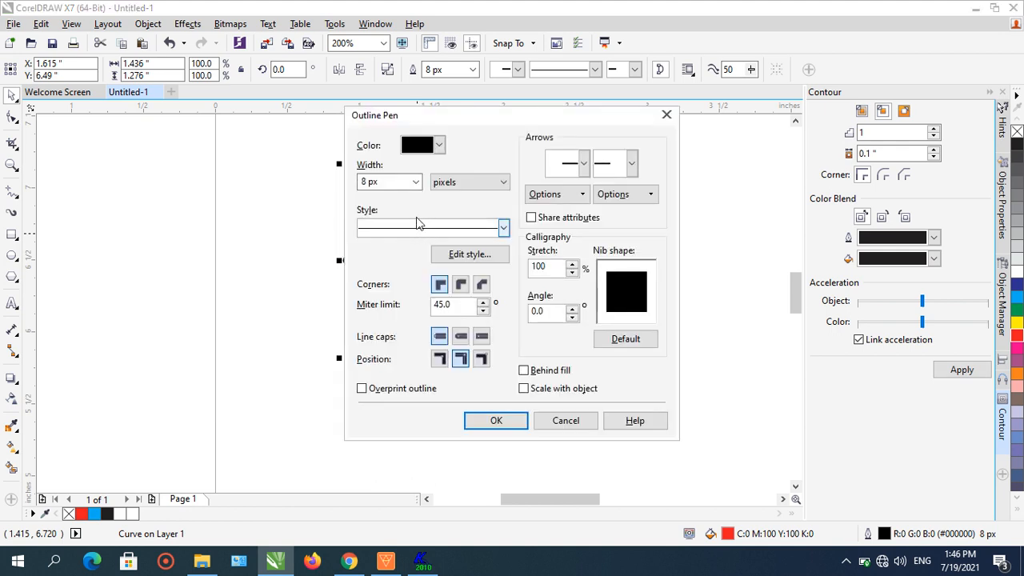
{"action": "left_click", "coordinate": [524, 371]}
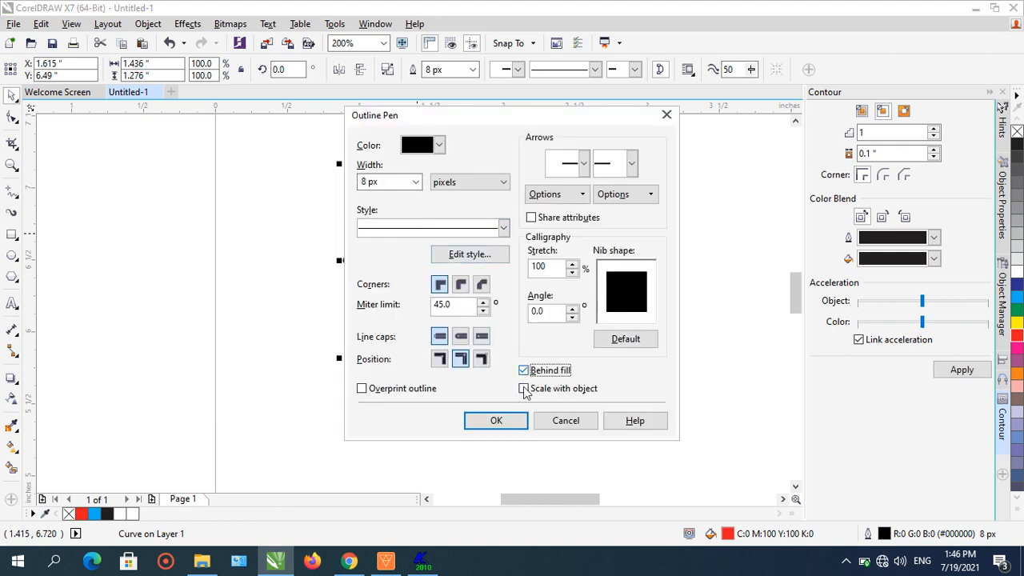
{"action": "left_click", "coordinate": [524, 390]}
{"action": "left_click", "coordinate": [519, 420]}
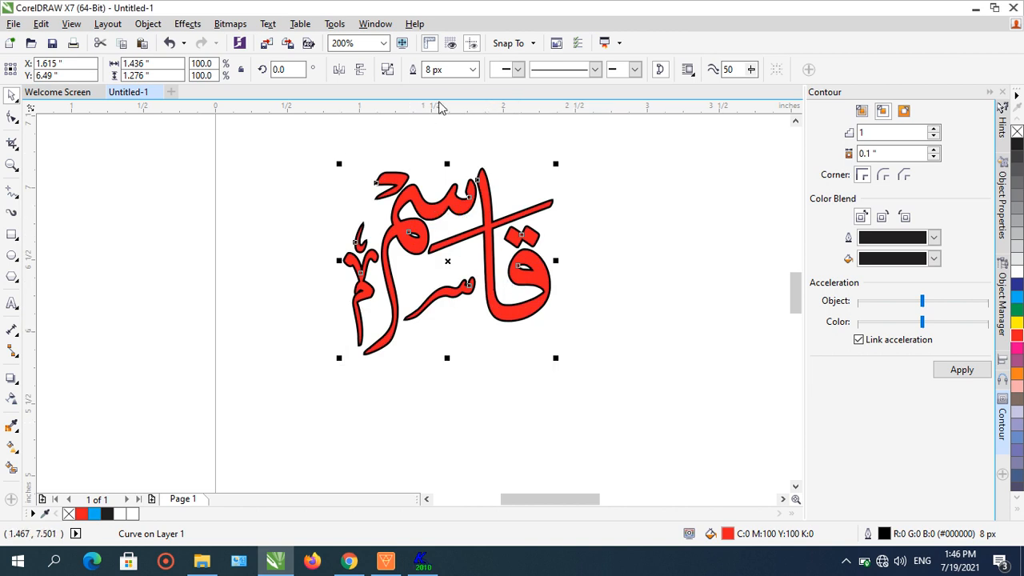
- Paste a copy of the word on top and give the copy a 3 px outline
{"action": "left_click", "coordinate": [598, 163]}
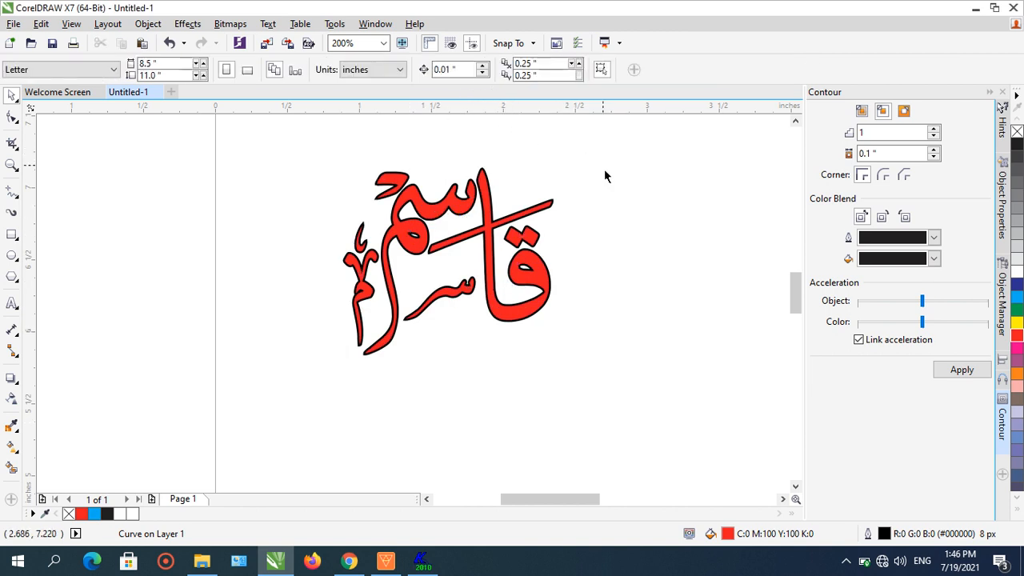
{"action": "left_click", "coordinate": [142, 44]}
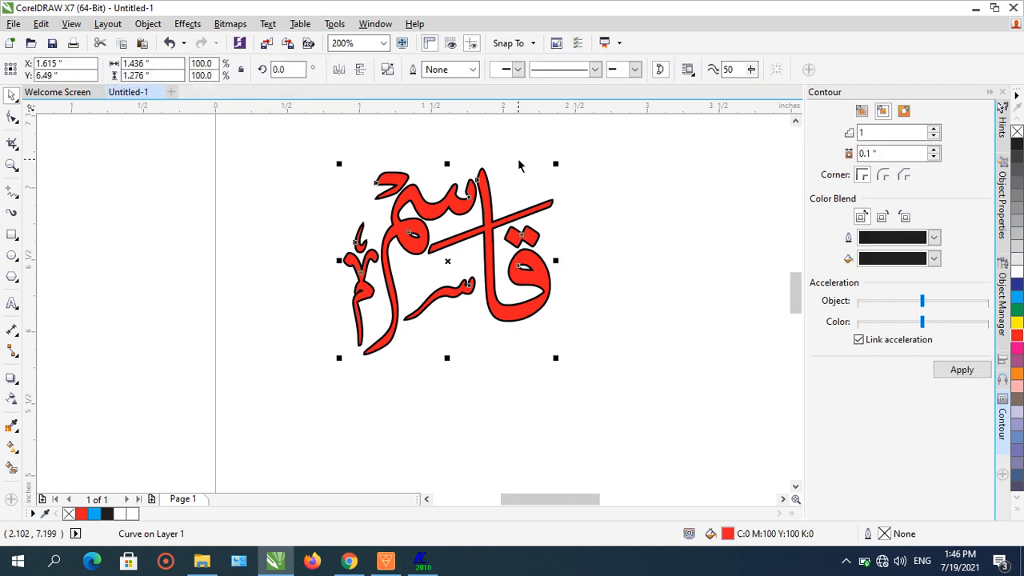
{"action": "left_click", "coordinate": [473, 70]}
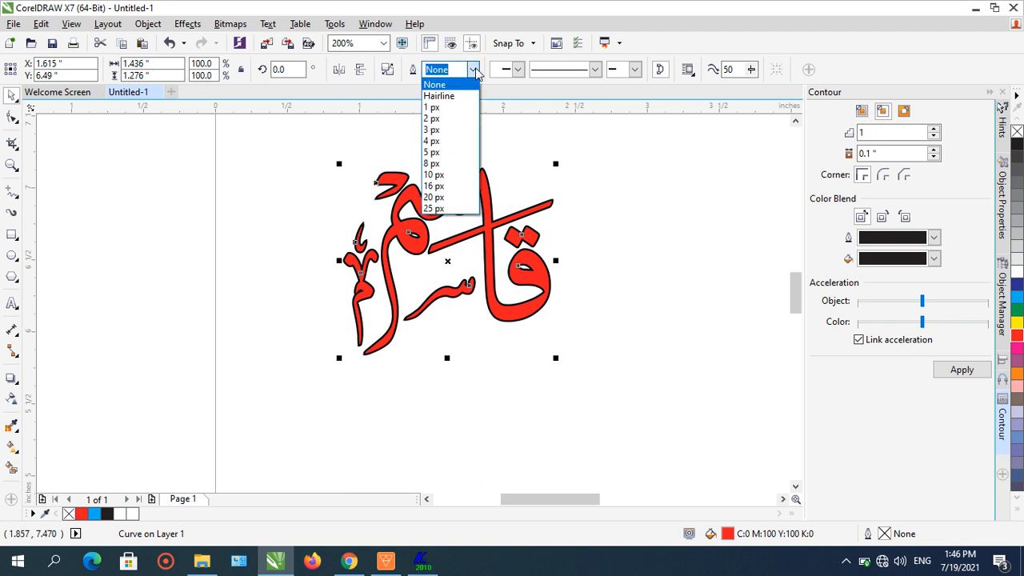
{"action": "left_click", "coordinate": [452, 131]}
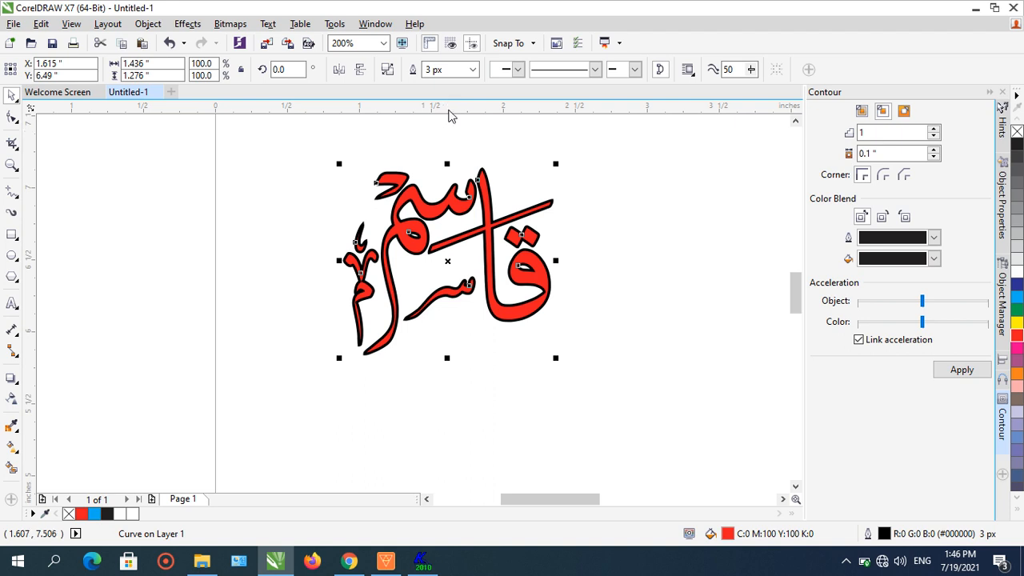
- Give the top copy of the word a white outline with Behind fill and Scale with object enabled
{"action": "key", "text": "F12"}
{"action": "left_click", "coordinate": [438, 145]}
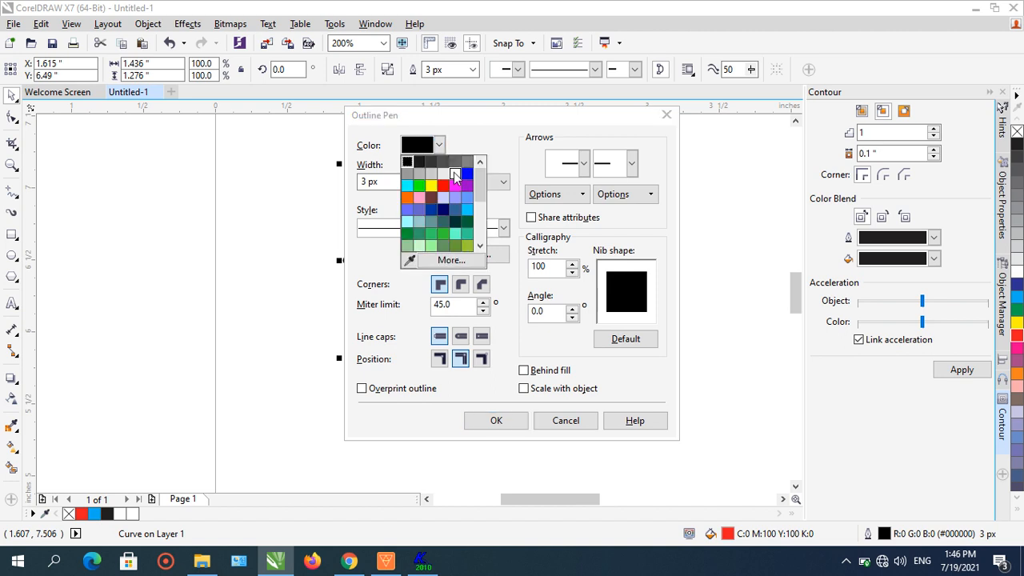
{"action": "left_click", "coordinate": [455, 174]}
{"action": "left_click", "coordinate": [532, 370]}
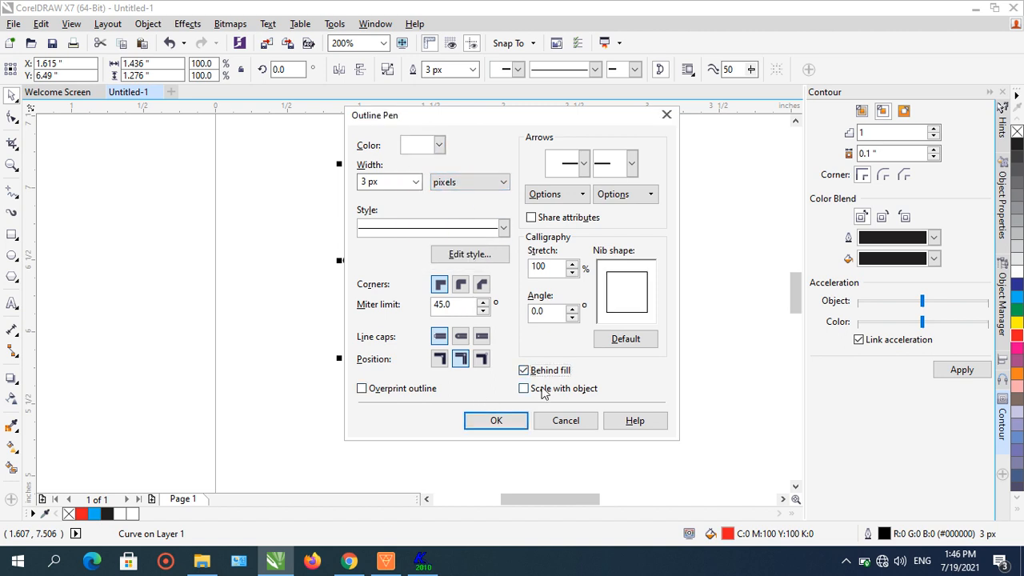
{"action": "left_click", "coordinate": [541, 390]}
{"action": "left_click", "coordinate": [516, 421]}
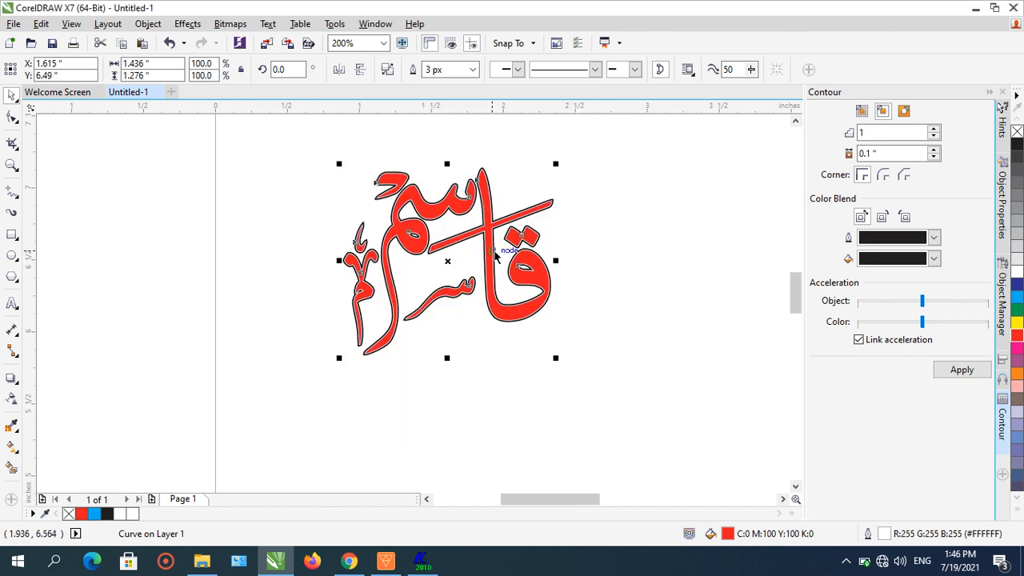
- Zoom in and out to examine the word's white and black outlines up close
{"action": "scroll", "coordinate": [494, 256], "scroll_direction": "up", "scroll_amount": 2}
{"action": "scroll", "coordinate": [494, 256], "scroll_direction": "down", "scroll_amount": 1}
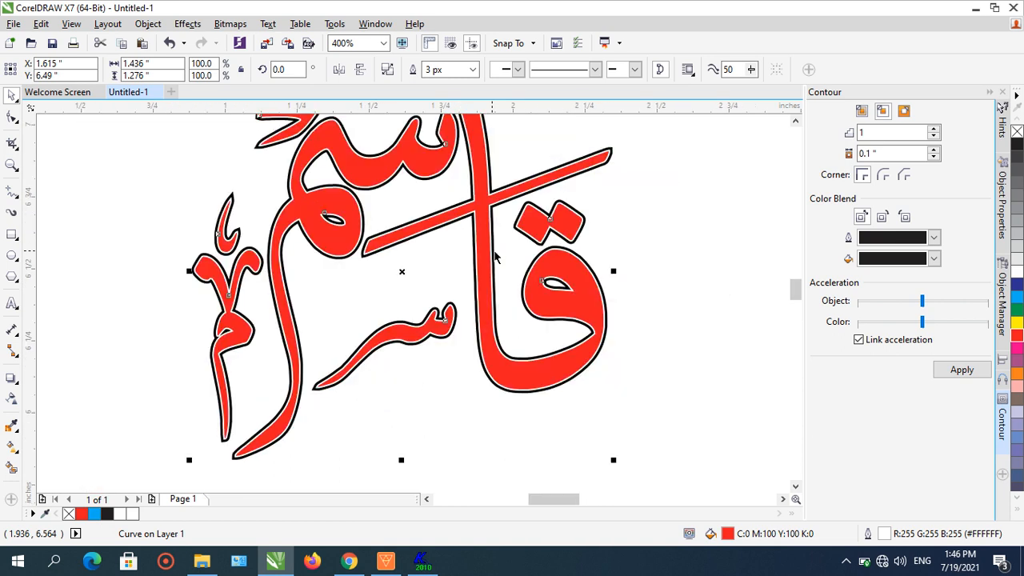
{"action": "scroll", "coordinate": [494, 256], "scroll_direction": "down", "scroll_amount": 1}
{"action": "left_click", "coordinate": [560, 260]}
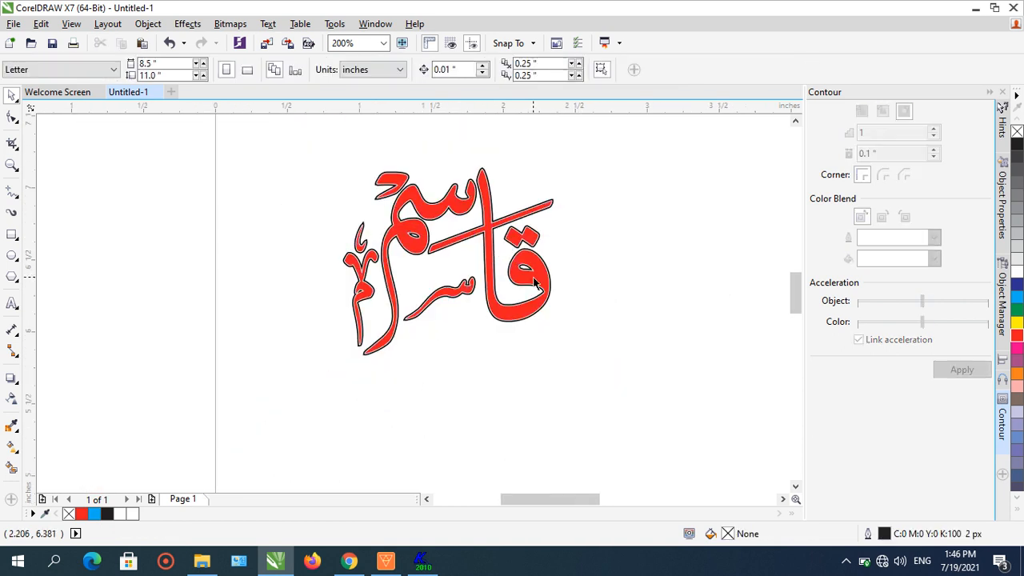
{"action": "scroll", "coordinate": [544, 284], "scroll_direction": "up", "scroll_amount": 2}
{"action": "left_click", "coordinate": [500, 260]}
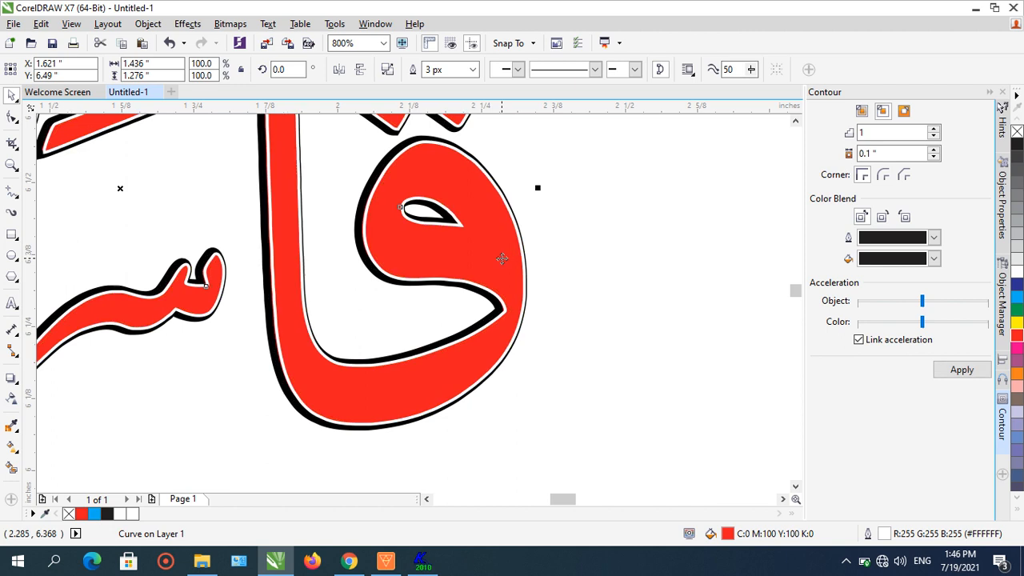
{"action": "scroll", "coordinate": [563, 304], "scroll_direction": "down", "scroll_amount": 2}
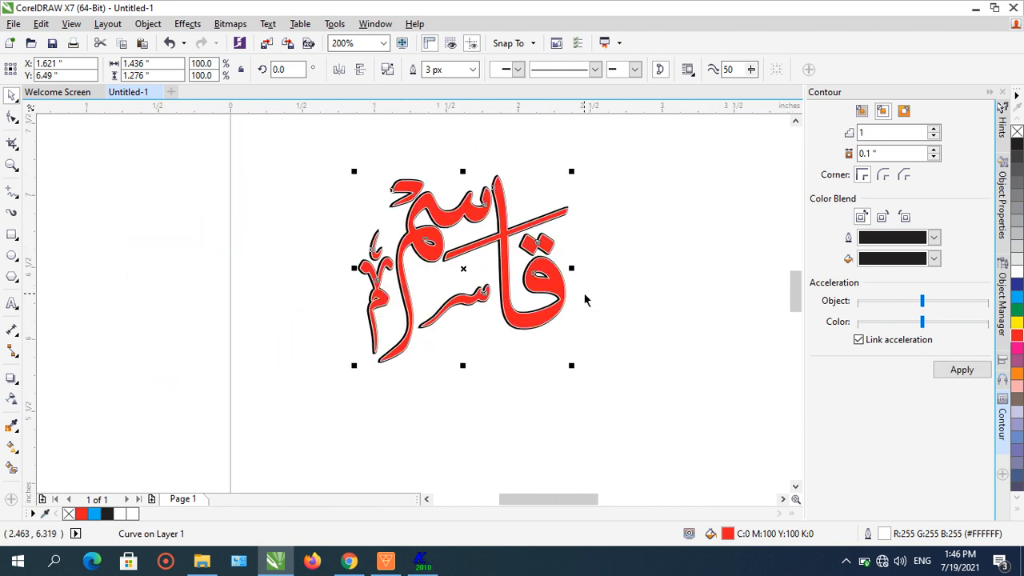
{"action": "left_click", "coordinate": [628, 299]}
{"action": "scroll", "coordinate": [632, 300], "scroll_direction": "up", "scroll_amount": 1}
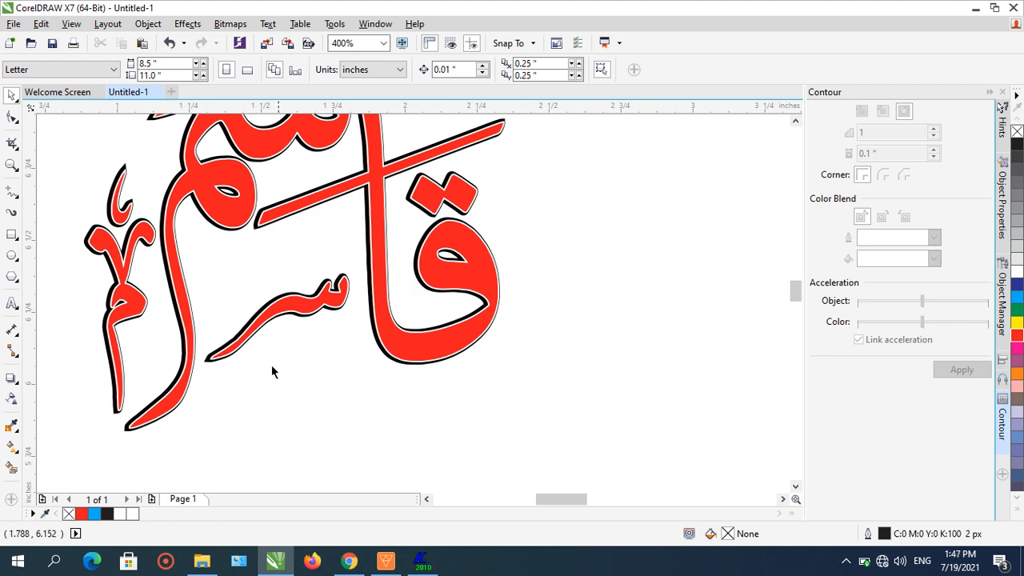
- Add the 10 pt artistic text "As you like" below the word with the Text tool
{"action": "left_click", "coordinate": [12, 303]}
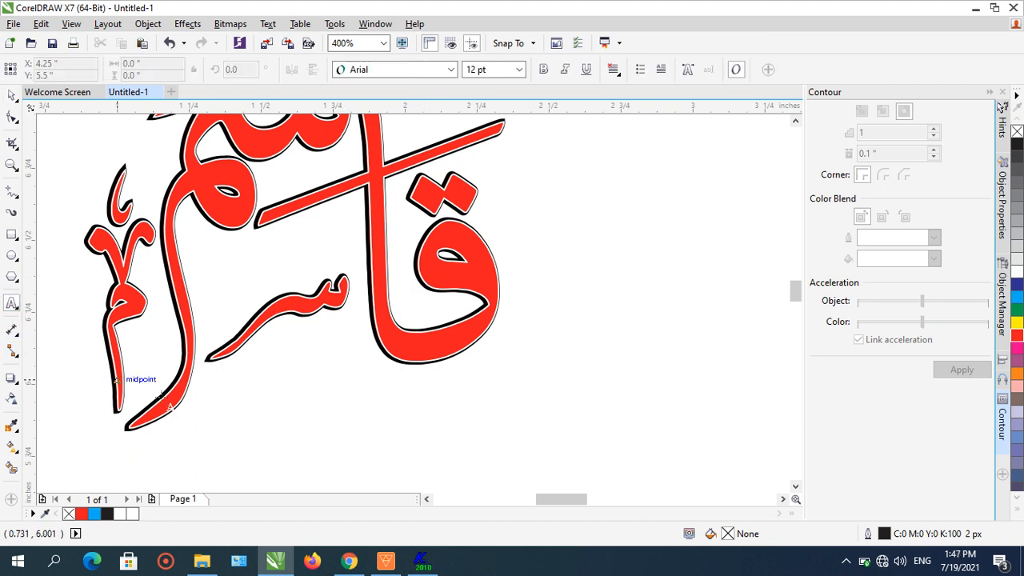
{"action": "left_click", "coordinate": [238, 425]}
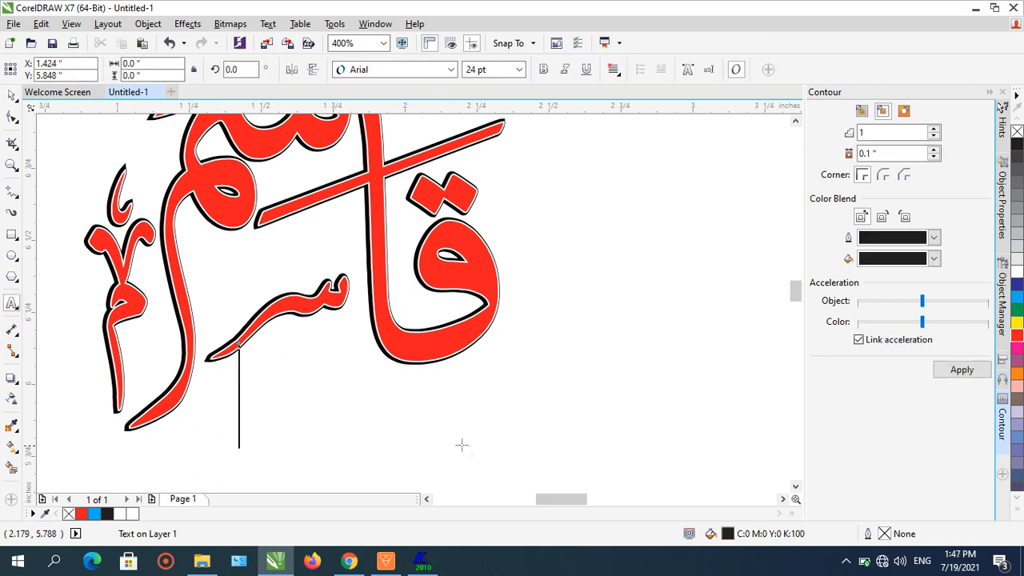
{"action": "left_click", "coordinate": [504, 70]}
{"action": "left_click", "coordinate": [519, 70]}
{"action": "left_click", "coordinate": [500, 134]}
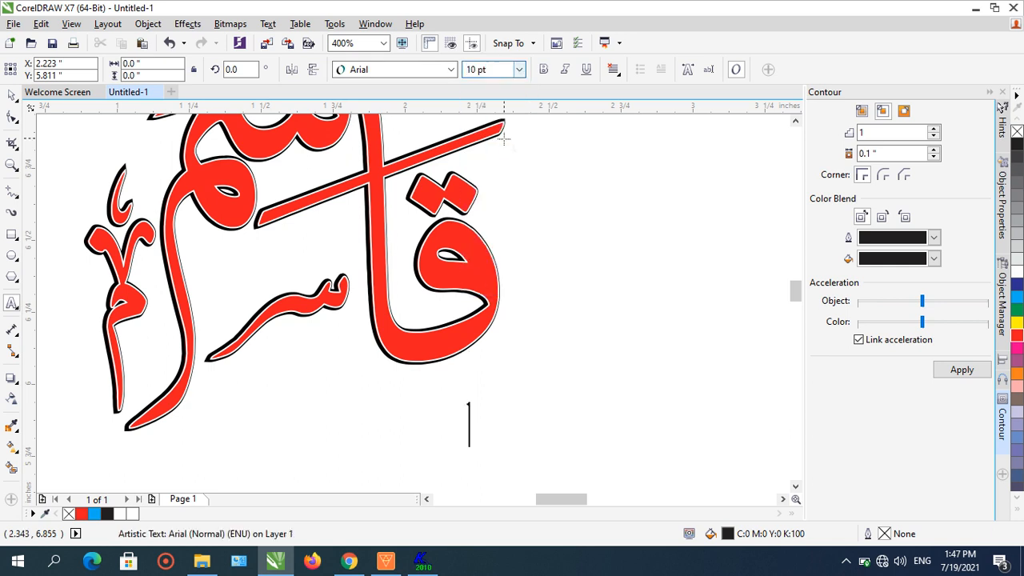
{"action": "type", "text": "Aas"}
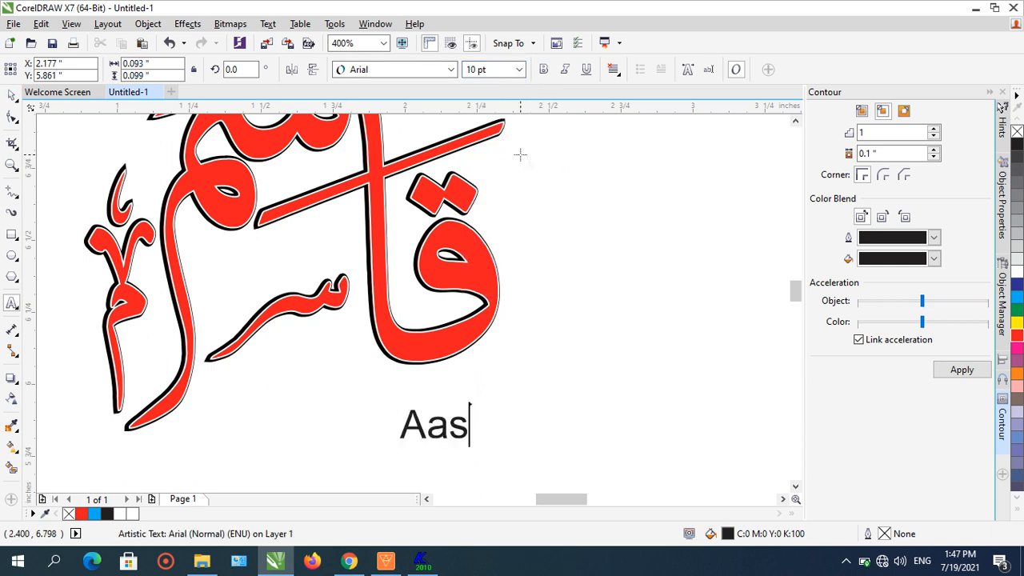
{"action": "key", "text": "BackSpace"}
{"action": "key", "text": "BackSpace"}
{"action": "key", "text": "BackSpace"}
{"action": "type", "text": "s you like"}
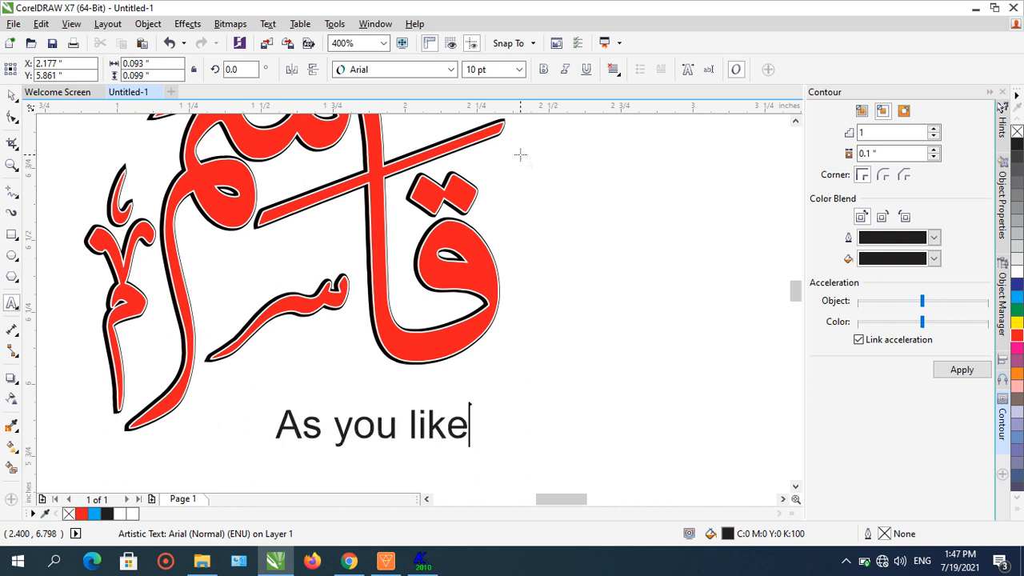
- Delete the "As you like" text
{"action": "key", "text": "ctrl+space"}
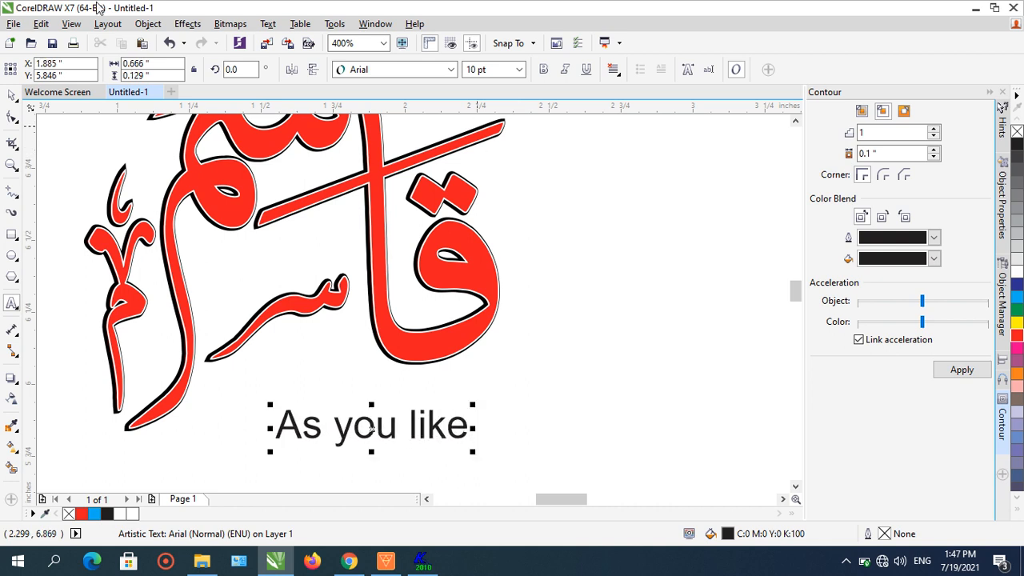
{"action": "key", "text": "Delete"}
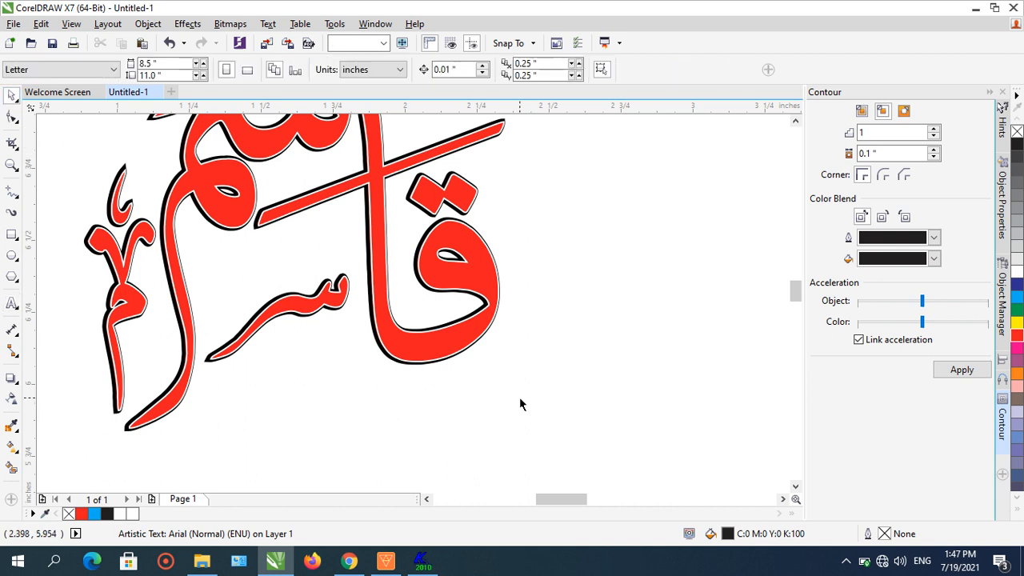
- Separate the versions: move the white-outlined copy to the right and shift the black-outlined word to the left
{"action": "scroll", "coordinate": [426, 355], "scroll_direction": "down", "scroll_amount": 1}
{"action": "left_click", "coordinate": [438, 356]}
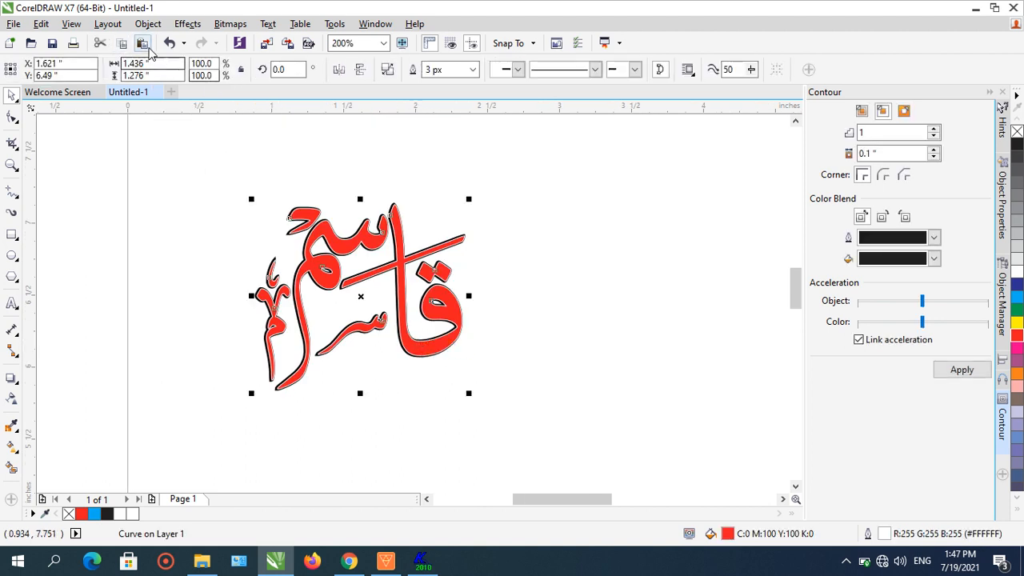
{"action": "left_click_drag", "start_coordinate": [438, 316], "coordinate": [718, 314]}
{"action": "left_click", "coordinate": [205, 163]}
{"action": "left_click_drag", "start_coordinate": [184, 142], "coordinate": [544, 471]}
{"action": "left_click_drag", "start_coordinate": [469, 296], "coordinate": [224, 302]}
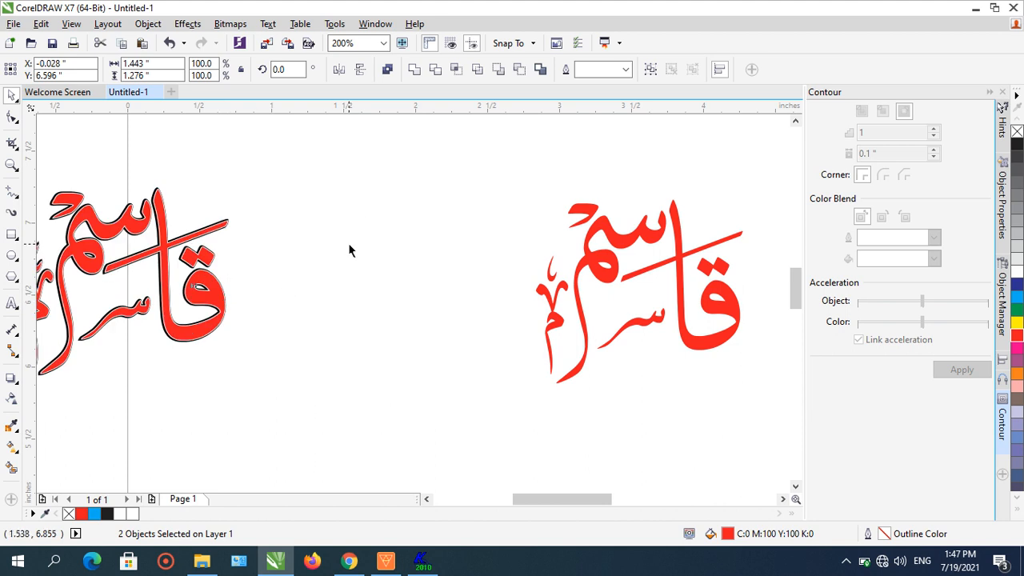
{"action": "left_click", "coordinate": [350, 247]}
{"action": "left_click_drag", "start_coordinate": [617, 279], "coordinate": [478, 251]}
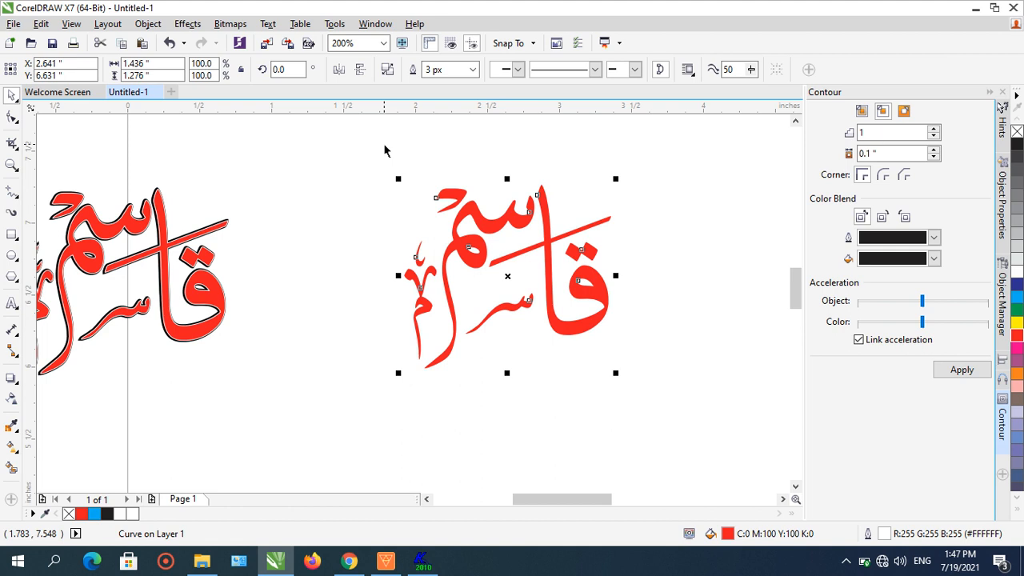
- Set the white outline of the separated copy to 4 px
{"action": "key", "text": "F12"}
{"action": "left_click", "coordinate": [415, 181]}
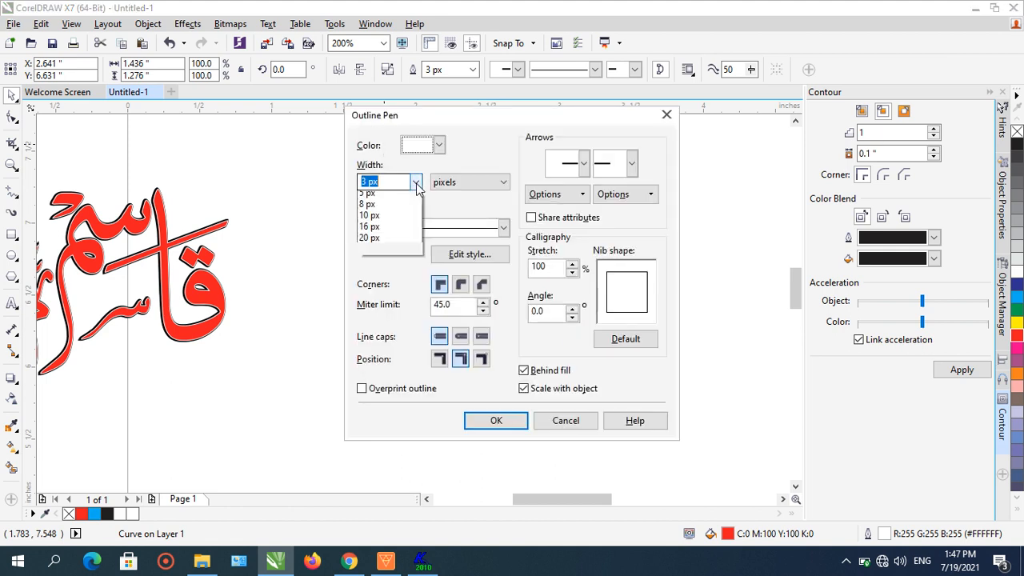
{"action": "left_click", "coordinate": [404, 254]}
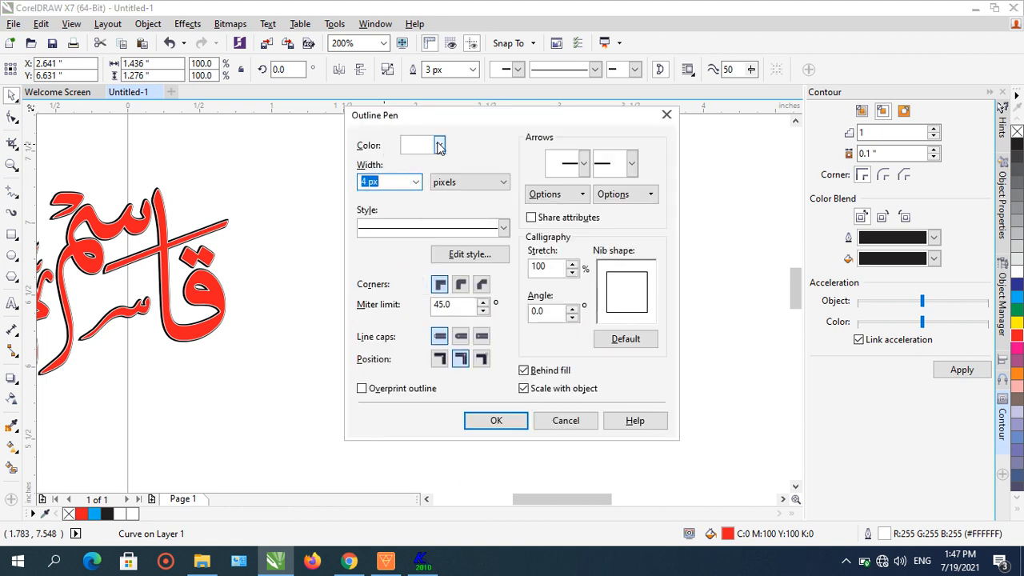
{"action": "left_click", "coordinate": [438, 145]}
{"action": "left_click", "coordinate": [456, 164]}
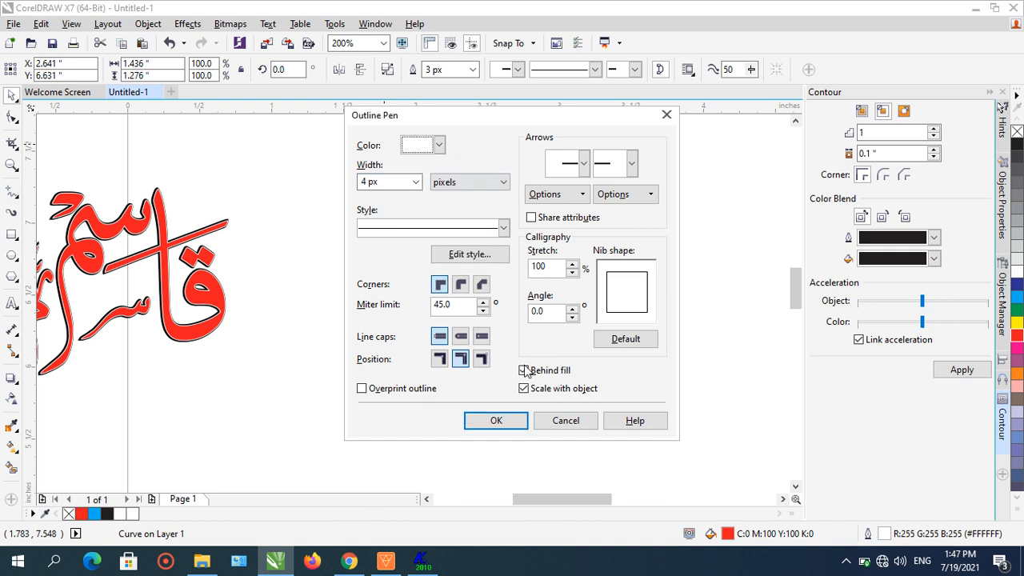
{"action": "left_click", "coordinate": [501, 422]}
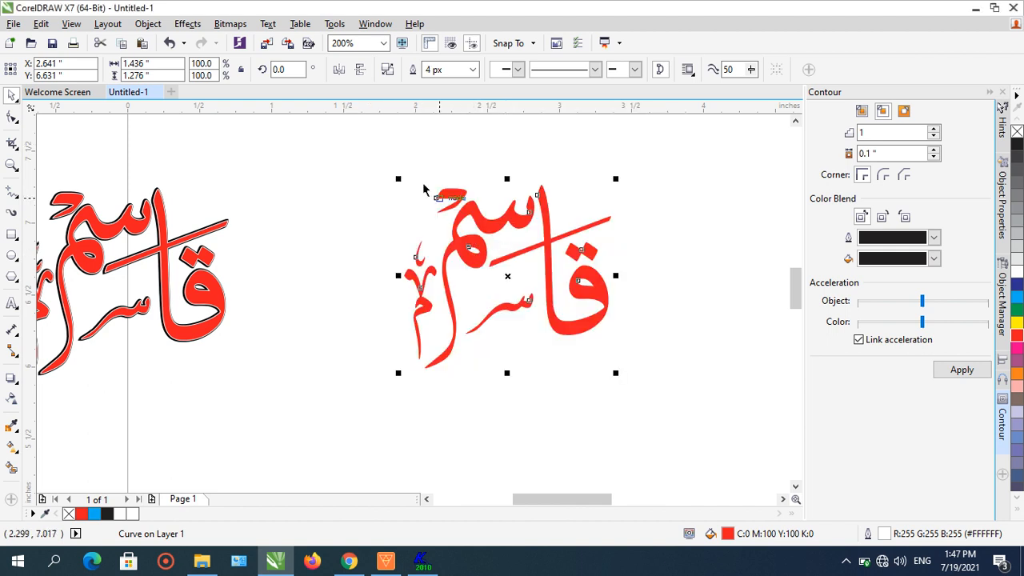
- Apply a drop shadow to the copy, cast down and to the right, with feathering 2
{"action": "left_click", "coordinate": [11, 378]}
{"action": "left_click", "coordinate": [48, 379]}
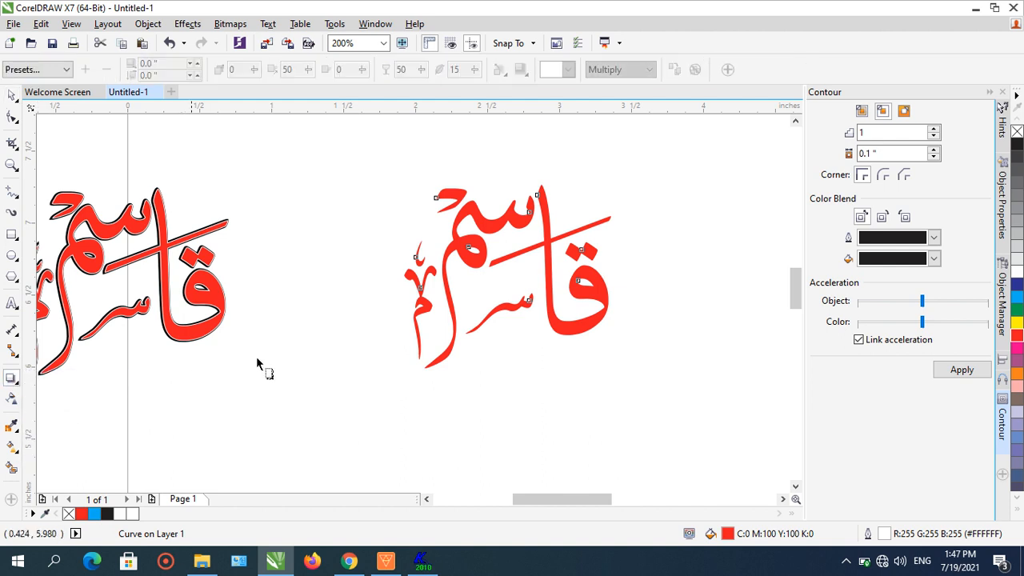
{"action": "left_click_drag", "start_coordinate": [506, 276], "coordinate": [580, 332]}
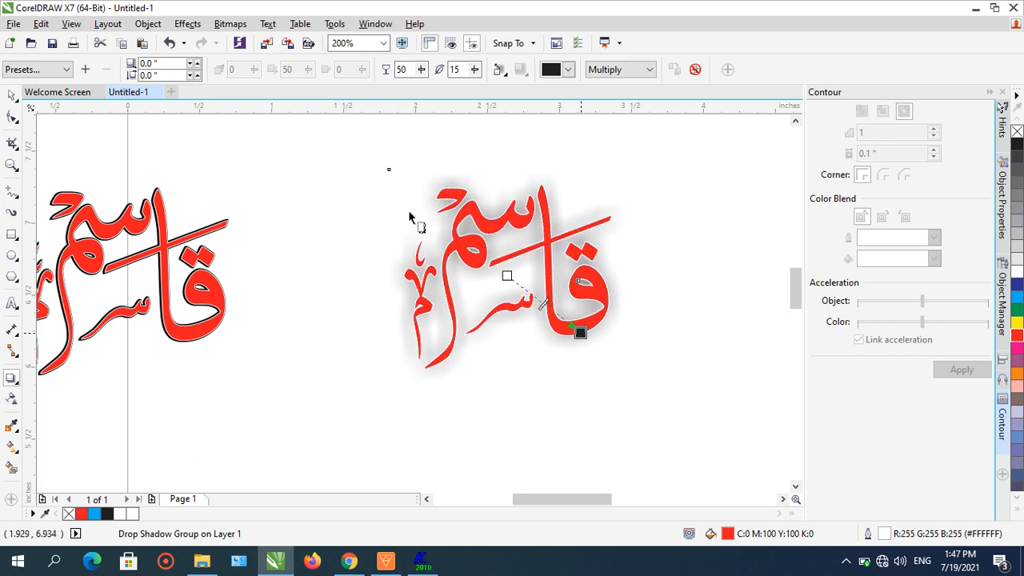
{"action": "left_click_drag", "start_coordinate": [475, 72], "coordinate": [469, 84]}
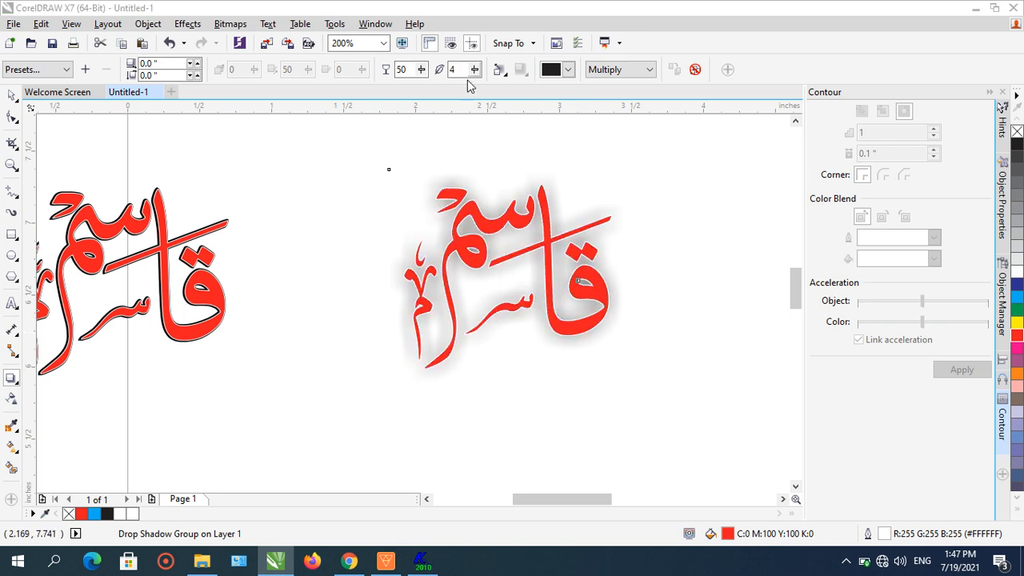
{"action": "left_click", "coordinate": [453, 70]}
{"action": "type", "text": "2"}
{"action": "key", "text": "Return"}
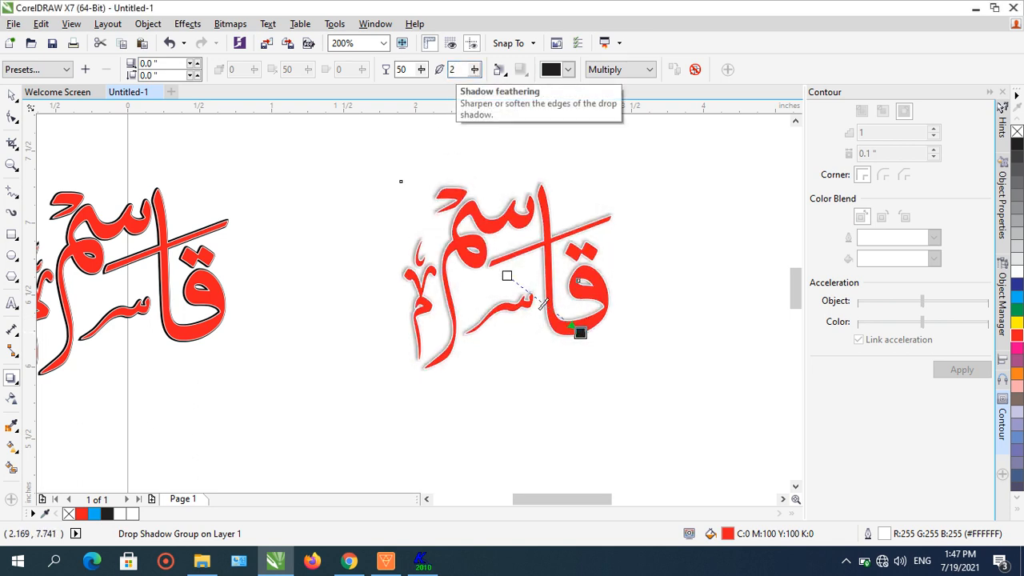
- Set the shadow opacity to 100 and move the shadow so it falls just below the word
{"action": "left_click", "coordinate": [402, 70]}
{"action": "type", "text": "100"}
{"action": "key", "text": "Return"}
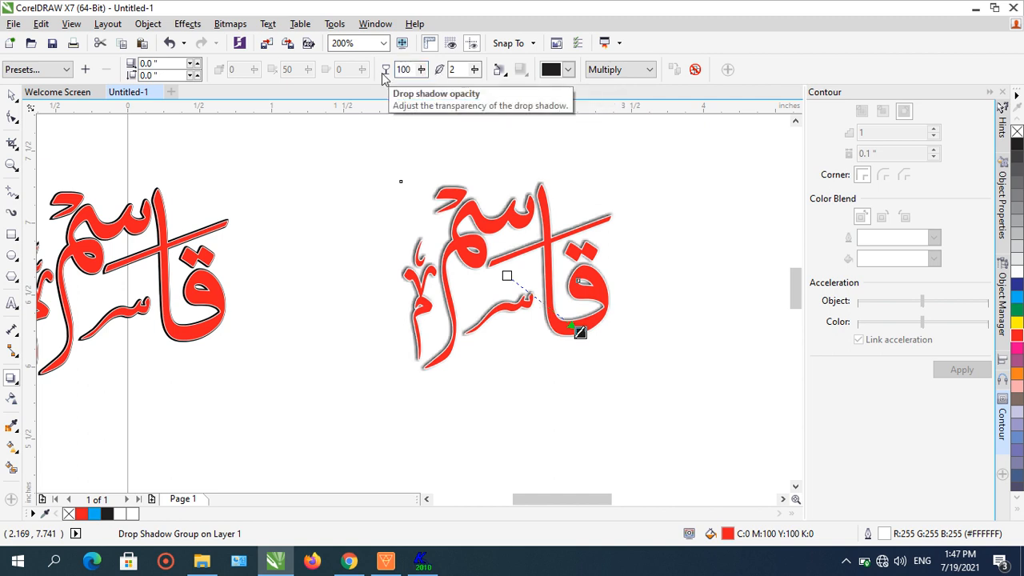
{"action": "scroll", "coordinate": [576, 332], "scroll_direction": "up", "scroll_amount": 1}
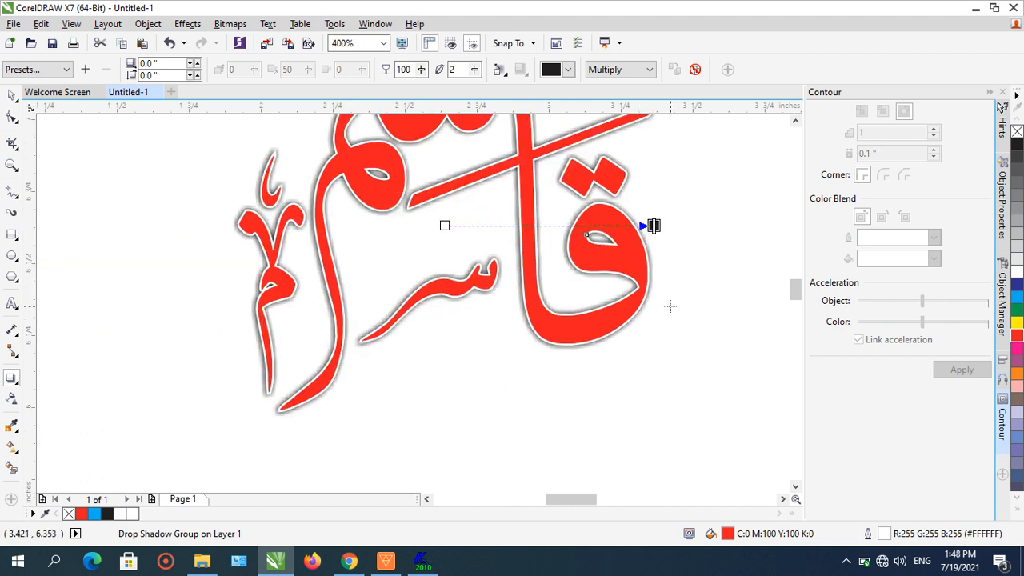
{"action": "left_click_drag", "start_coordinate": [654, 225], "coordinate": [656, 283]}
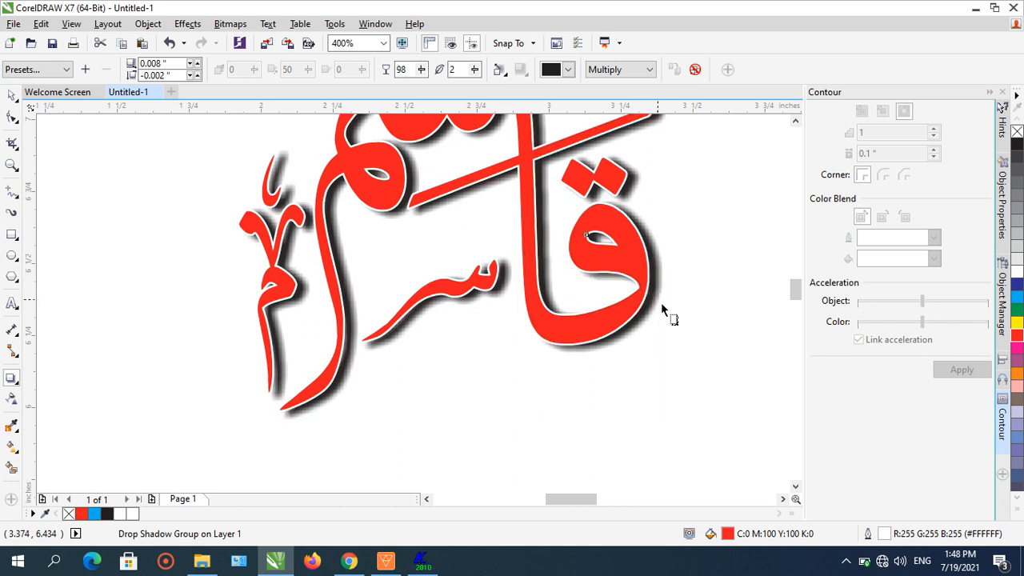
- Break the drop shadow group apart and select the separated shadow
{"action": "left_click", "coordinate": [140, 23]}
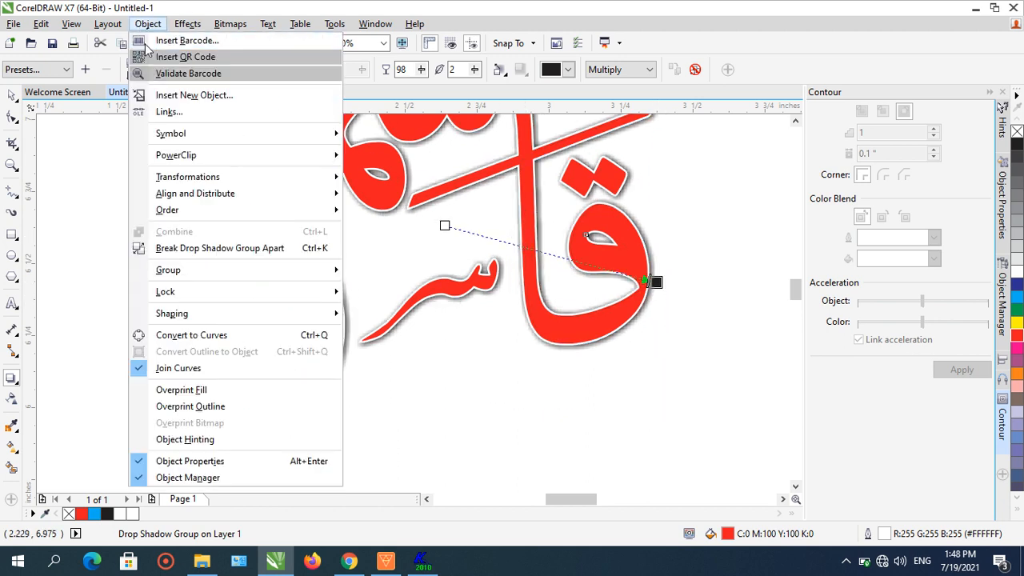
{"action": "left_click", "coordinate": [213, 249]}
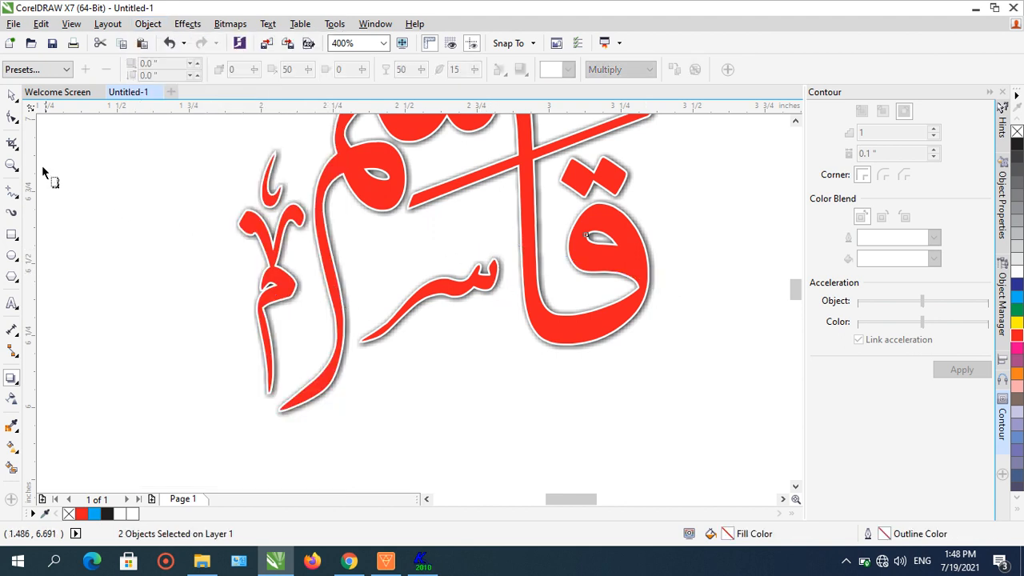
{"action": "left_click", "coordinate": [12, 95]}
{"action": "left_click", "coordinate": [675, 295]}
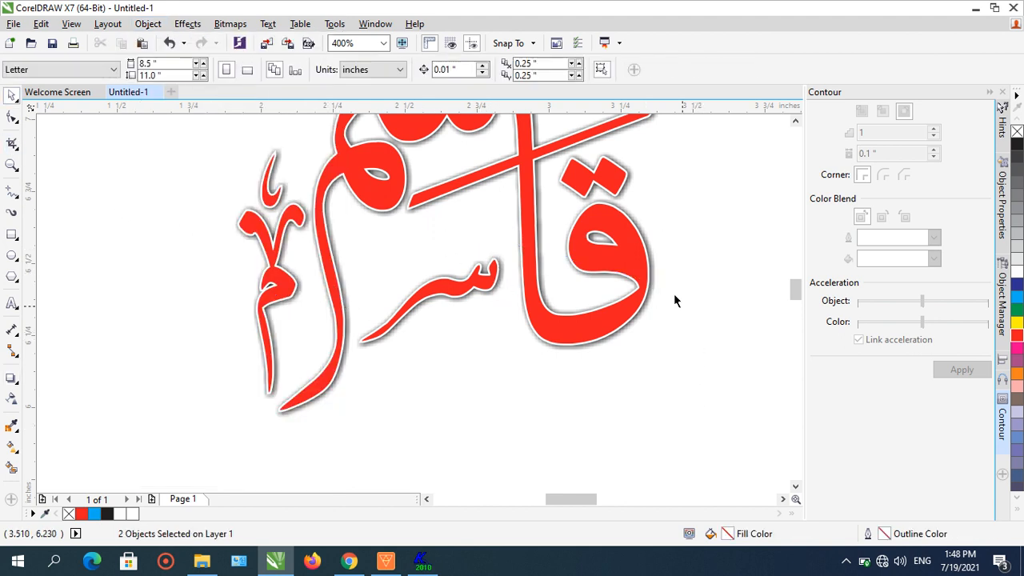
{"action": "left_click", "coordinate": [656, 285]}
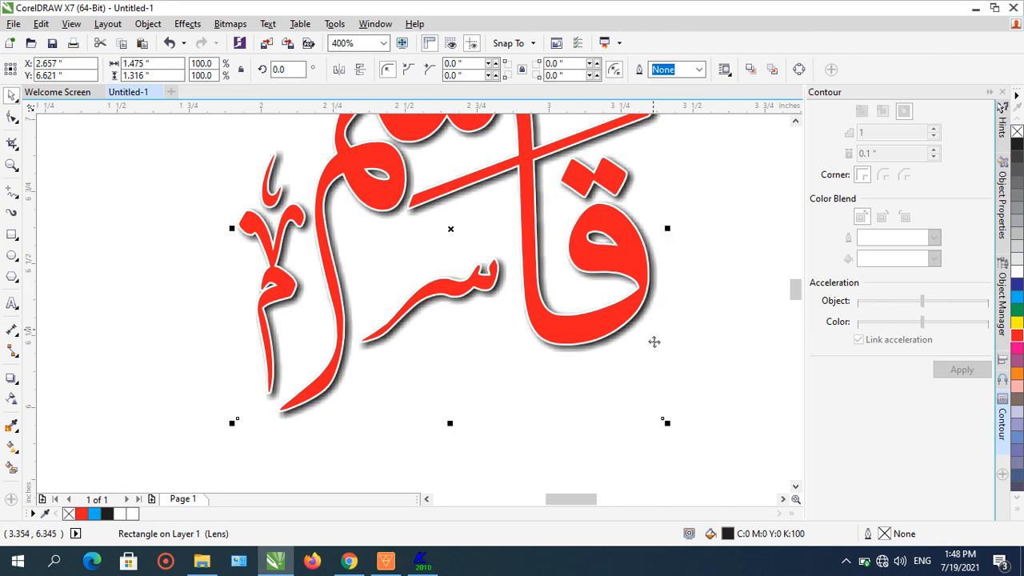
- Select the shadowed artwork and move the plain outlined word out to its right
{"action": "scroll", "coordinate": [496, 400], "scroll_direction": "down", "scroll_amount": 2}
{"action": "left_click", "coordinate": [610, 334]}
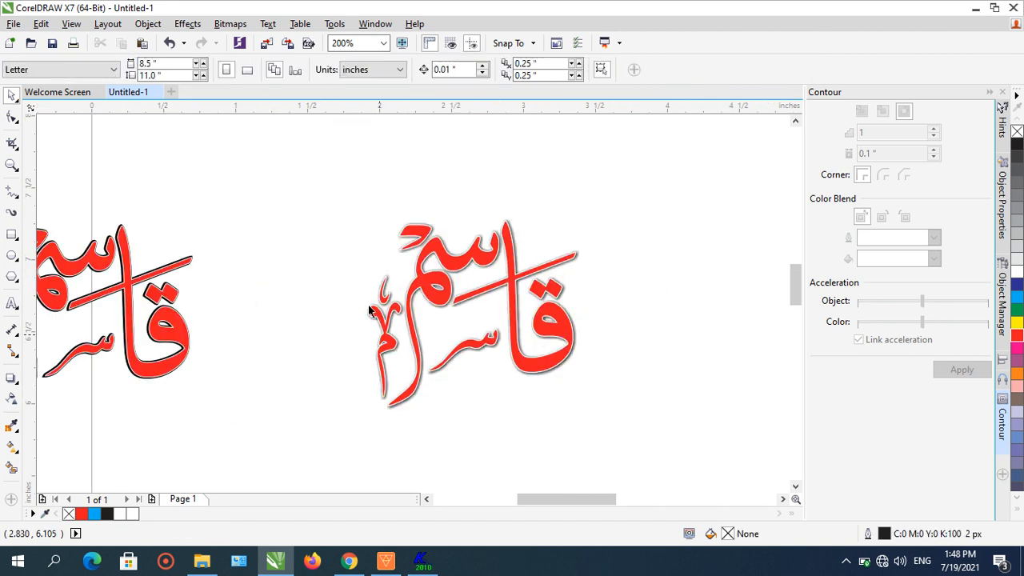
{"action": "left_click_drag", "start_coordinate": [300, 200], "coordinate": [625, 425]}
{"action": "left_click_drag", "start_coordinate": [560, 335], "coordinate": [667, 302]}
{"action": "key", "text": "Escape"}
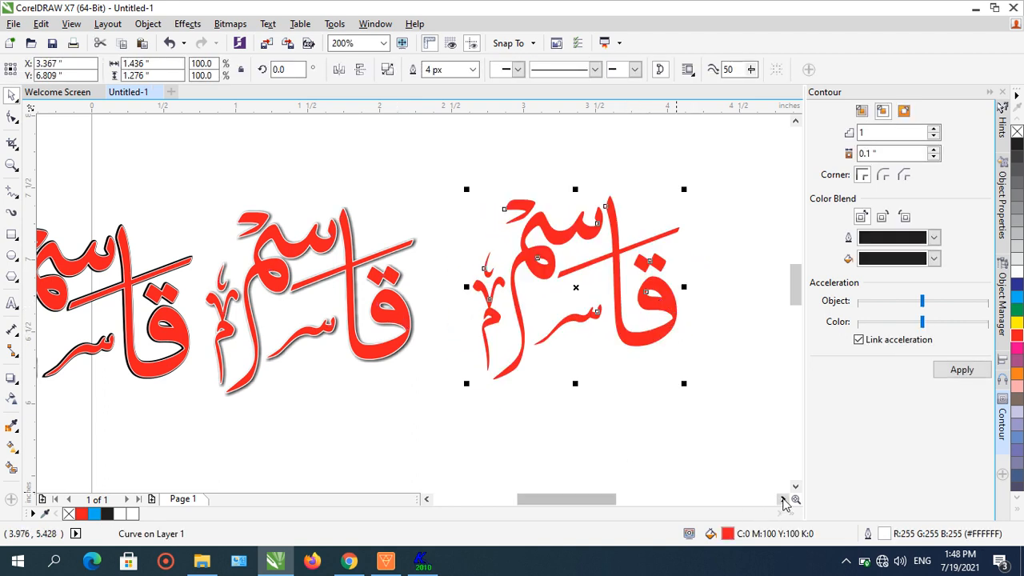
- Nudge the plain outlined word slightly right and set its outline width to 1 px
{"action": "left_click", "coordinate": [783, 499]}
{"action": "left_click_drag", "start_coordinate": [589, 312], "coordinate": [617, 320]}
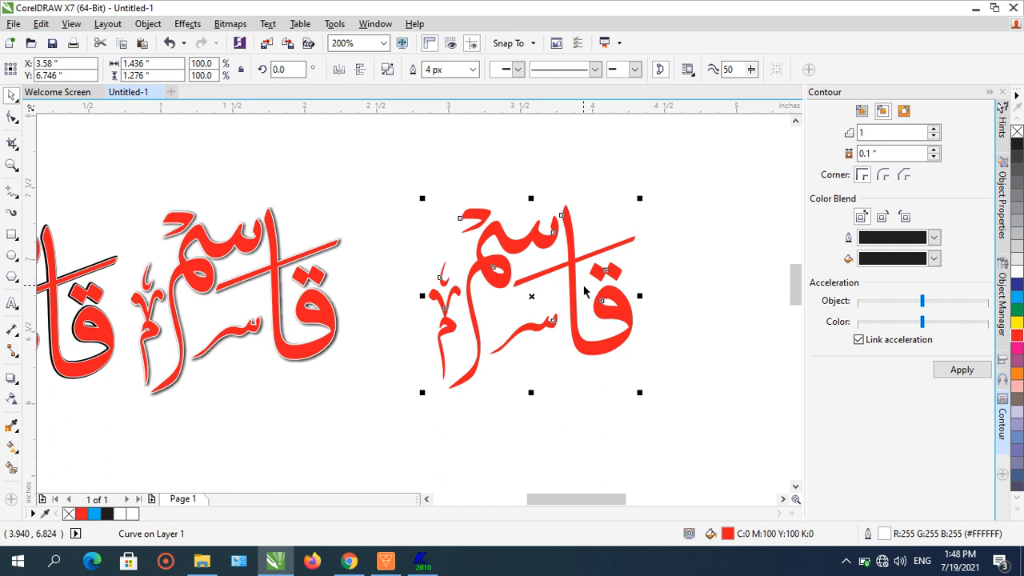
{"action": "key", "text": "F12"}
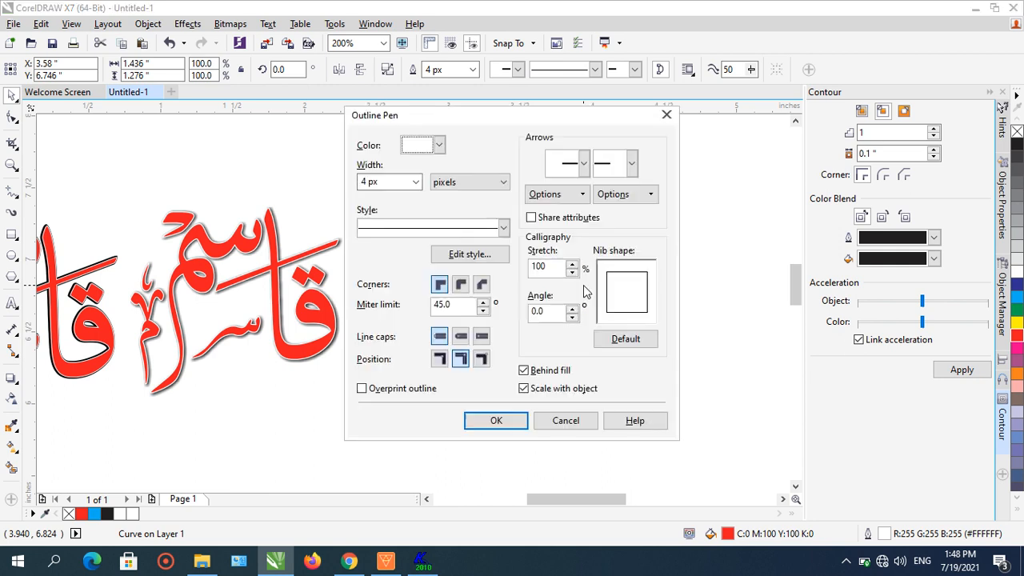
{"action": "left_click", "coordinate": [417, 183]}
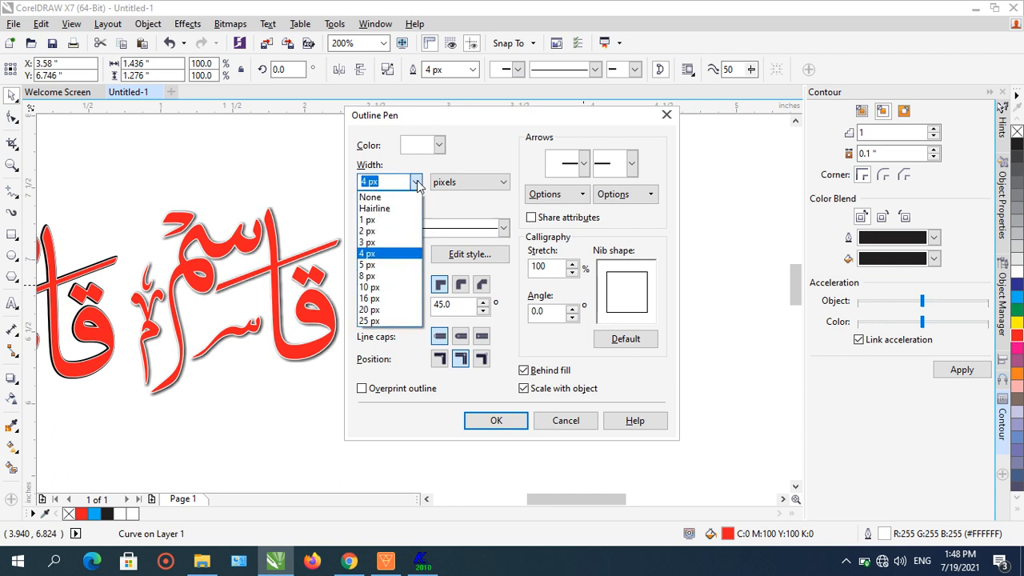
{"action": "left_click", "coordinate": [400, 221]}
{"action": "left_click", "coordinate": [501, 421]}
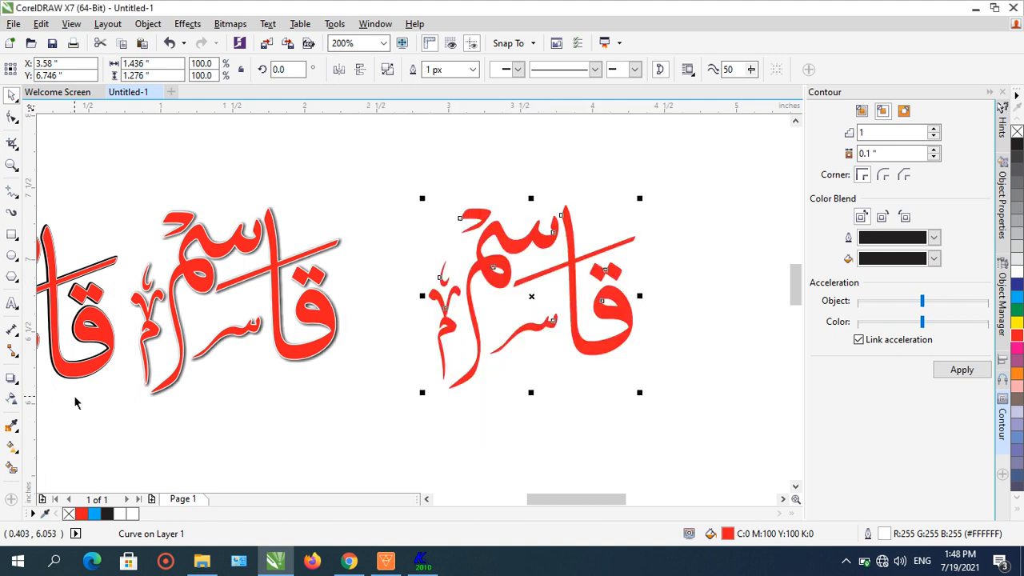
{"action": "left_click", "coordinate": [238, 26]}
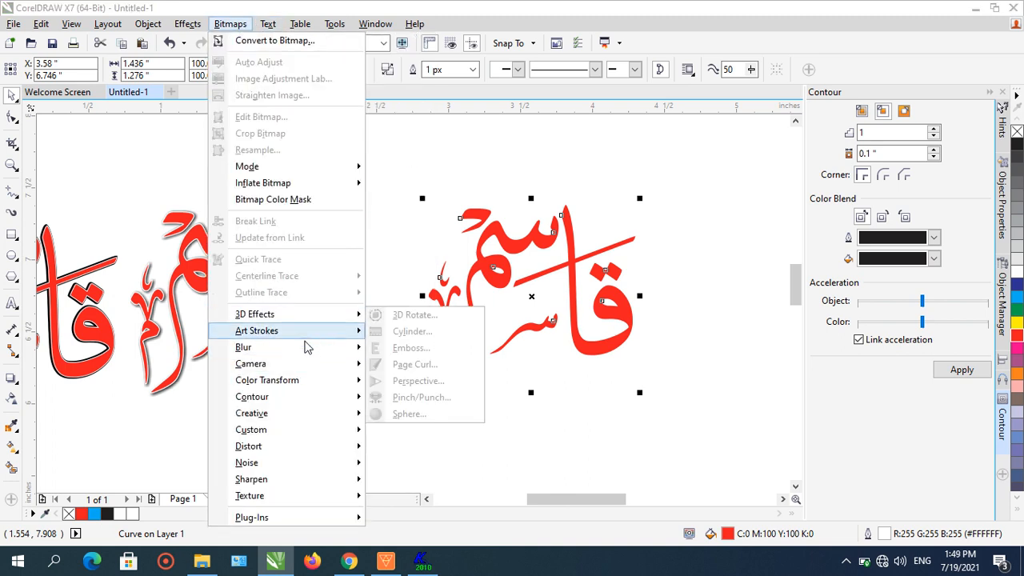
{"action": "mouse_move", "coordinate": [304, 354]}
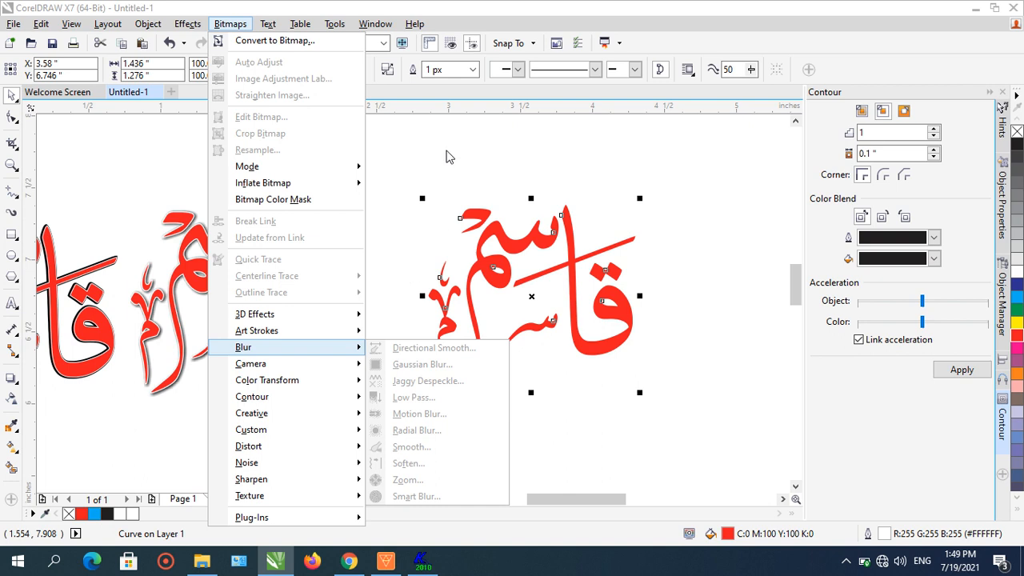
{"action": "left_click", "coordinate": [448, 157]}
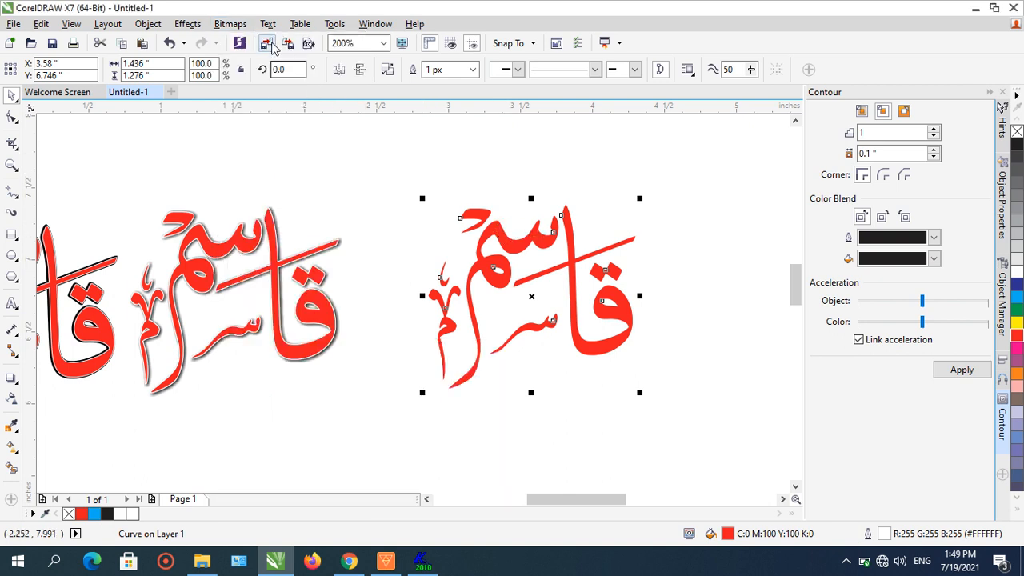
- Try converting the outlined word to a 72 dpi bitmap, then undo the conversion
{"action": "left_click", "coordinate": [230, 24]}
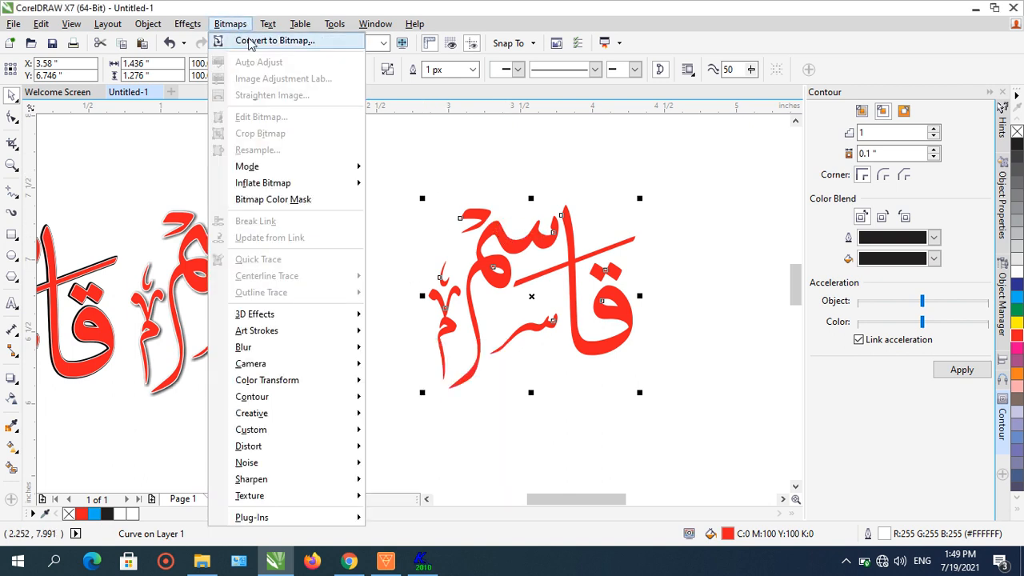
{"action": "left_click", "coordinate": [250, 41]}
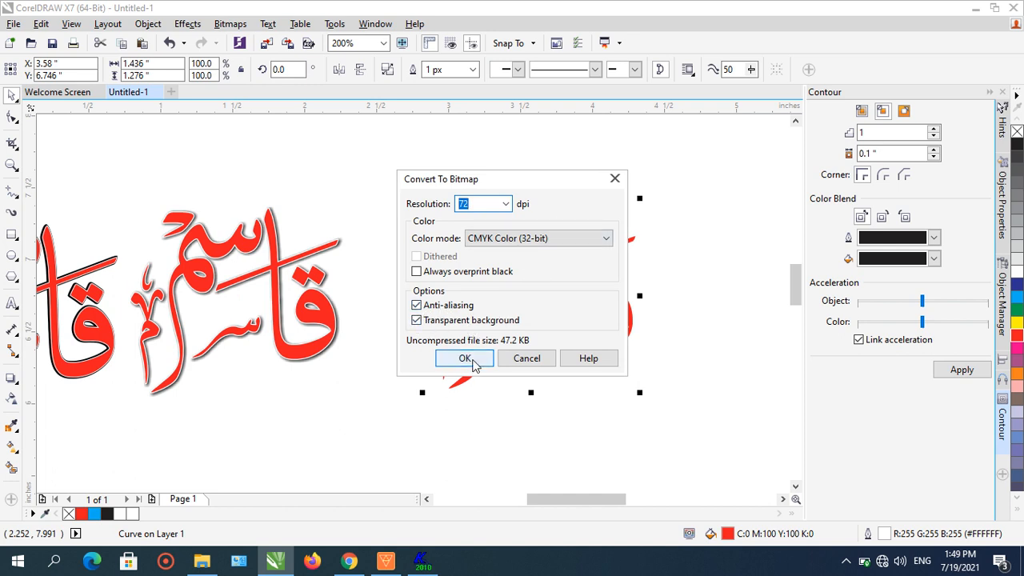
{"action": "left_click", "coordinate": [465, 359]}
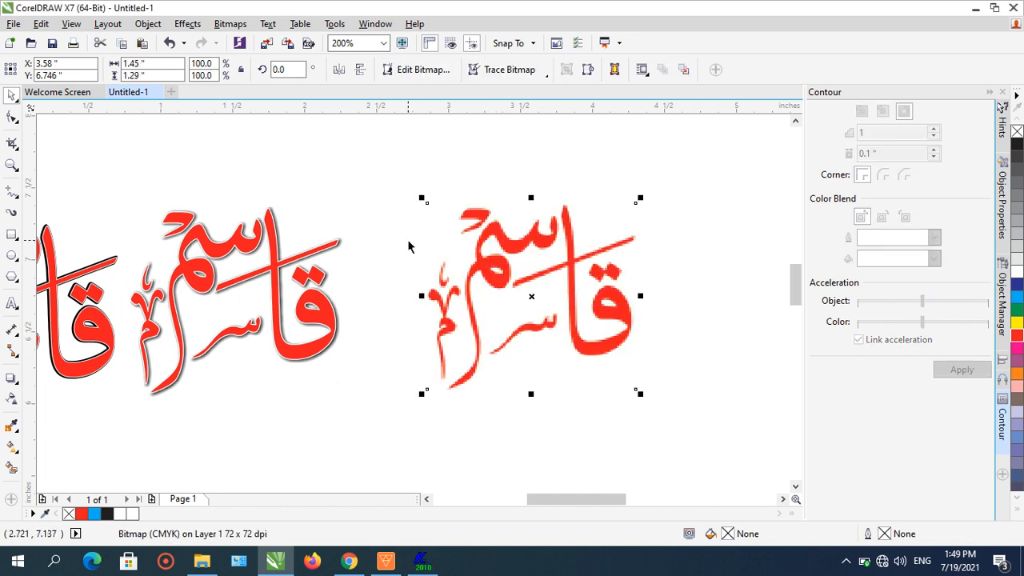
{"action": "scroll", "coordinate": [417, 250], "scroll_direction": "down", "scroll_amount": 1}
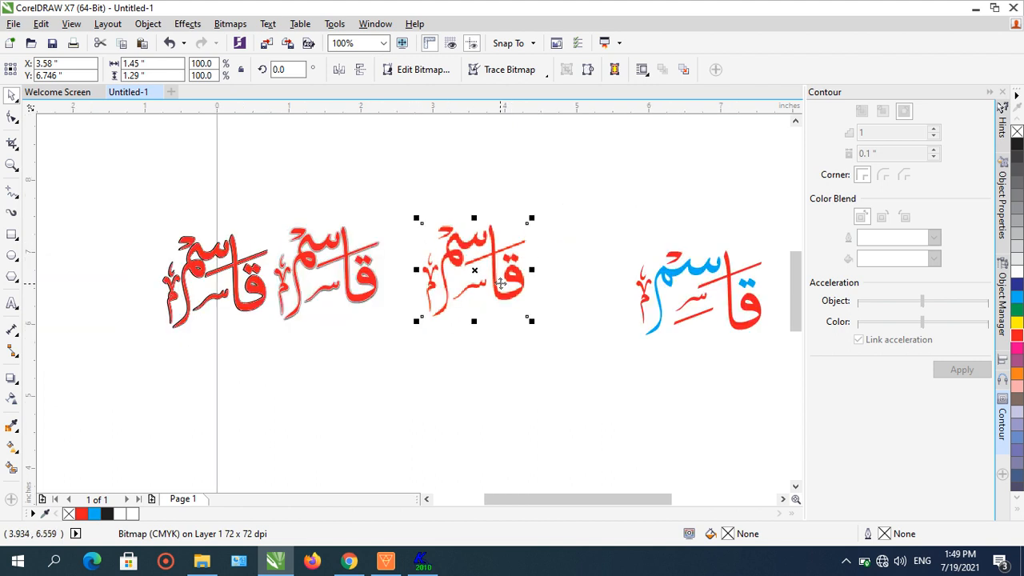
{"action": "scroll", "coordinate": [500, 283], "scroll_direction": "up", "scroll_amount": 1}
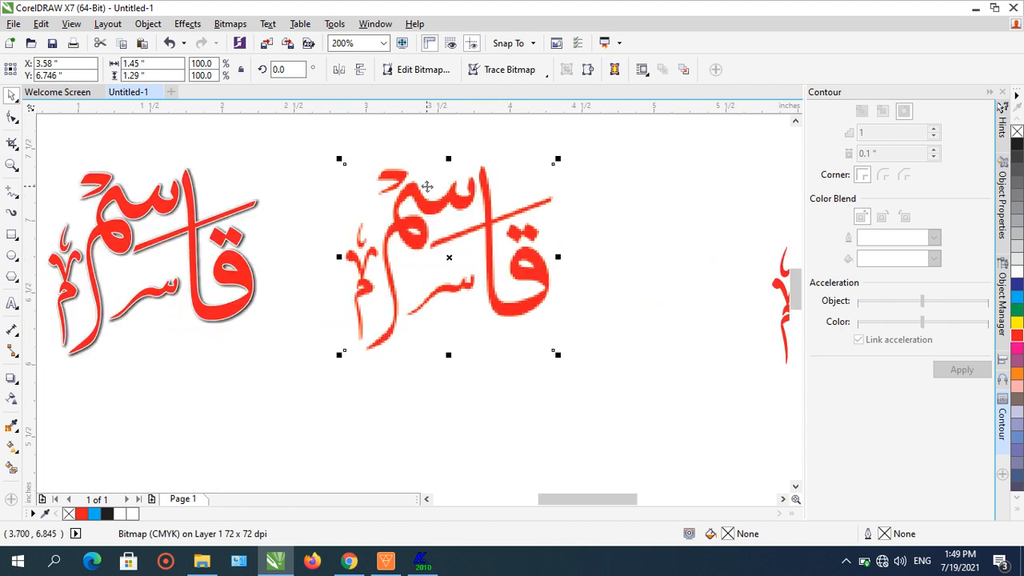
{"action": "left_click", "coordinate": [169, 43]}
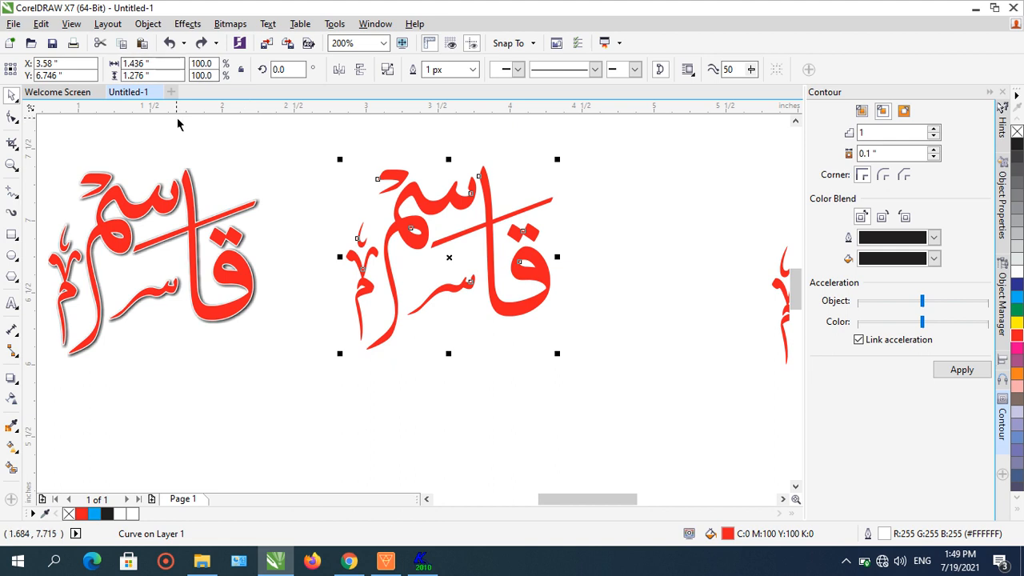
{"action": "left_click", "coordinate": [146, 47]}
{"action": "left_click_drag", "start_coordinate": [416, 222], "coordinate": [451, 224]}
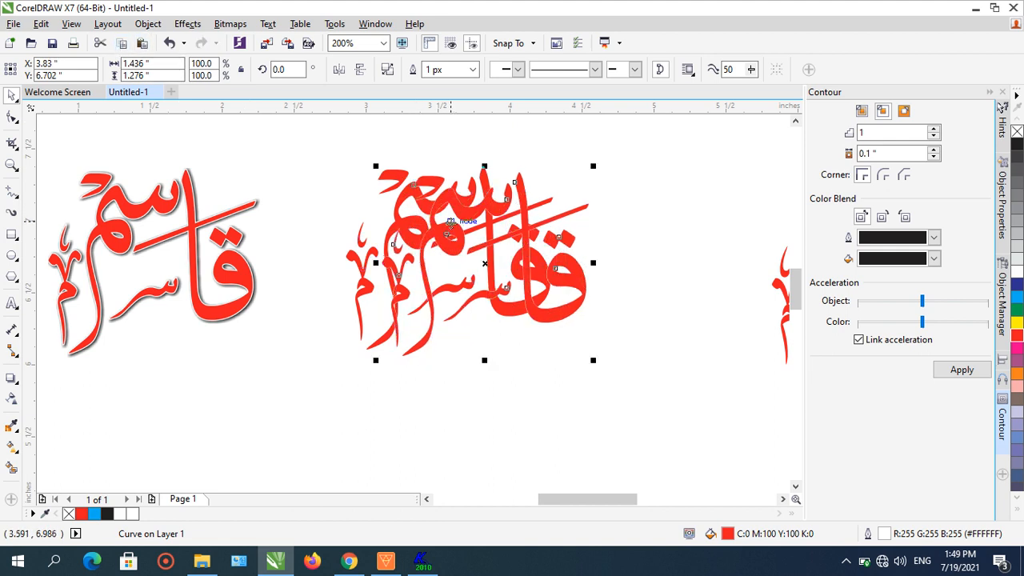
{"action": "left_click", "coordinate": [169, 43]}
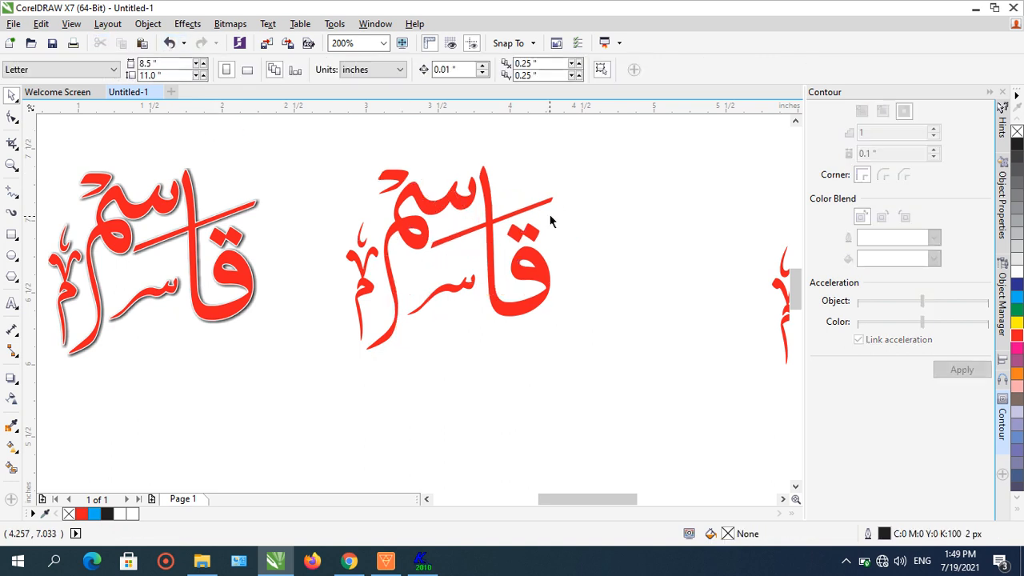
- Convert the outlined word to a bitmap at 300 dpi resolution
{"action": "left_click", "coordinate": [490, 205]}
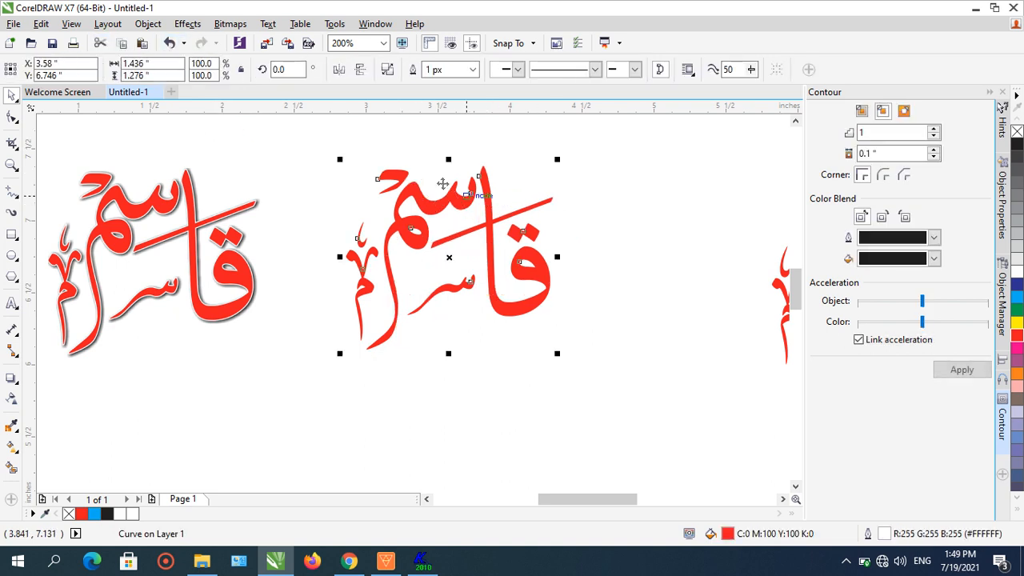
{"action": "left_click", "coordinate": [229, 23]}
{"action": "left_click", "coordinate": [272, 40]}
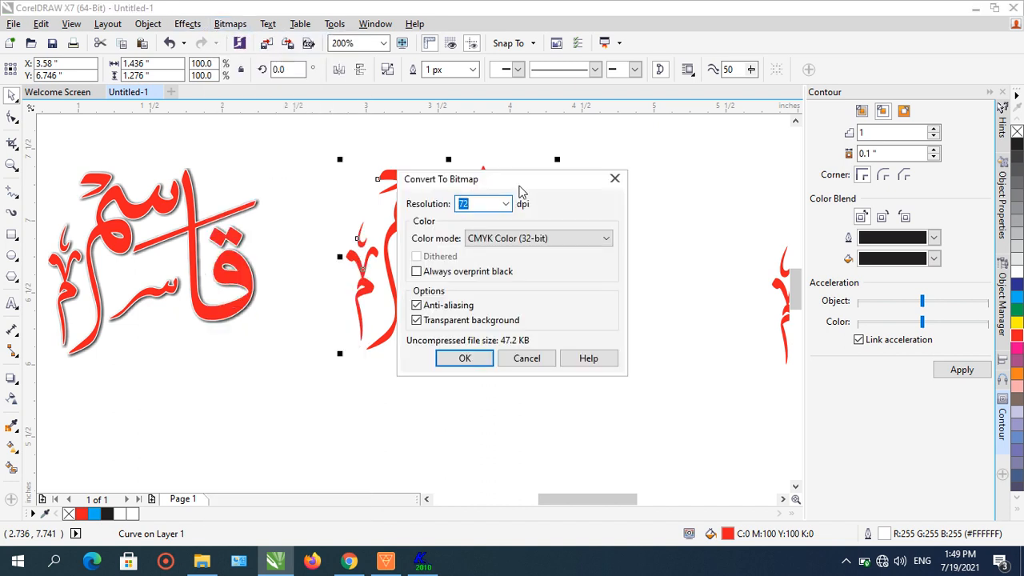
{"action": "left_click", "coordinate": [506, 204]}
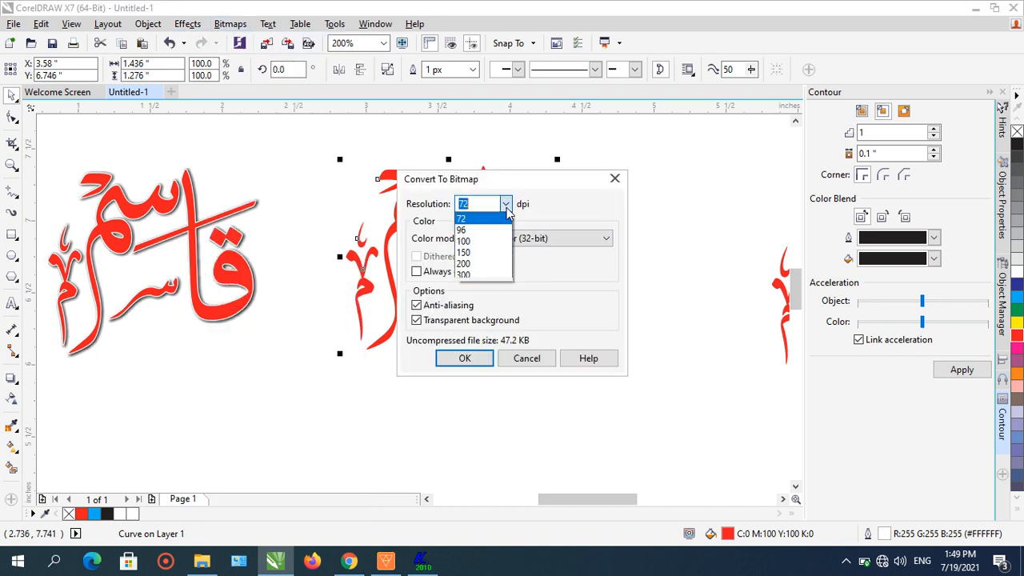
{"action": "left_click", "coordinate": [484, 274]}
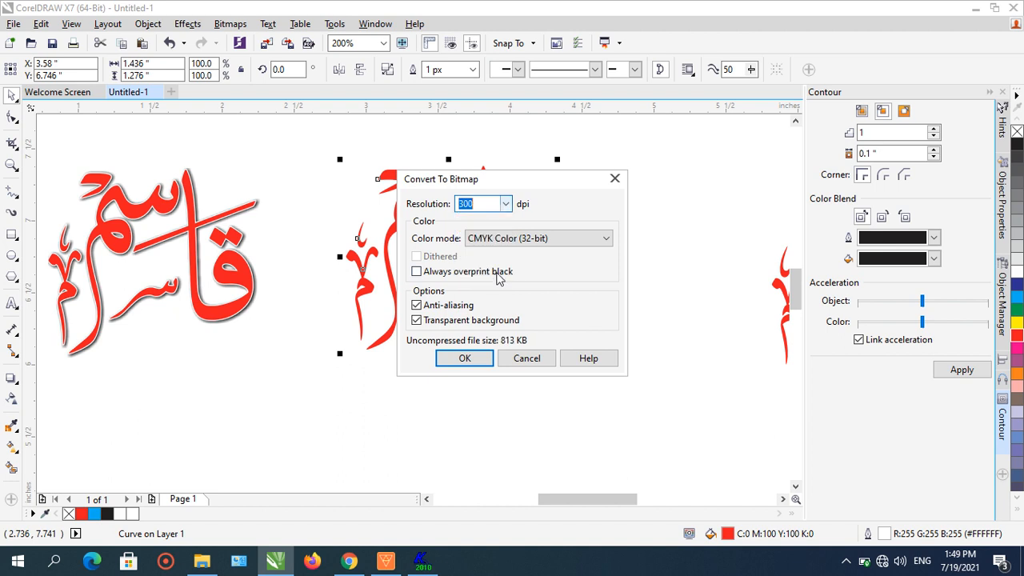
{"action": "left_click", "coordinate": [475, 360]}
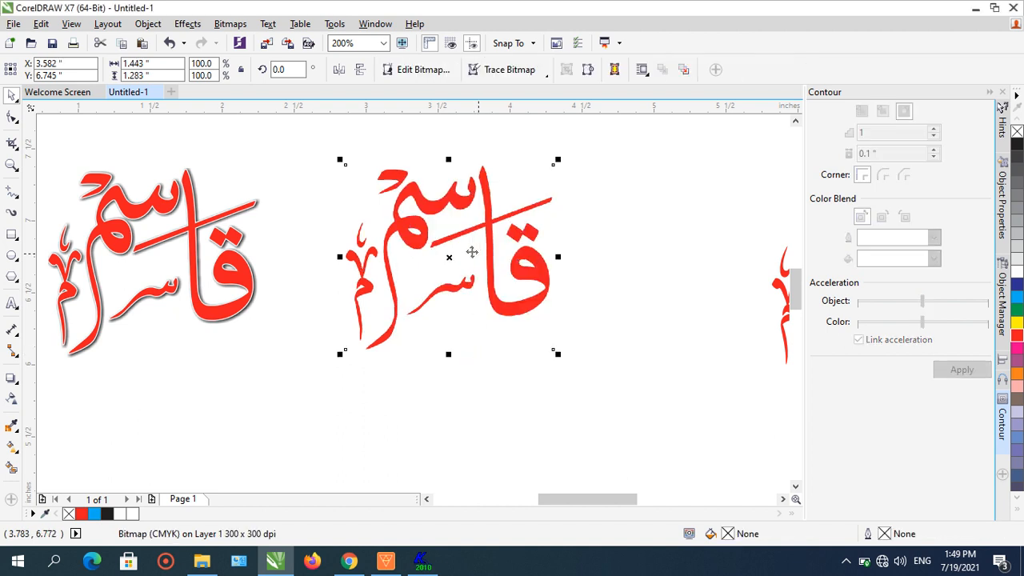
- Open the Sphere 3D effect for the bitmap word and cancel it
{"action": "left_click", "coordinate": [236, 28]}
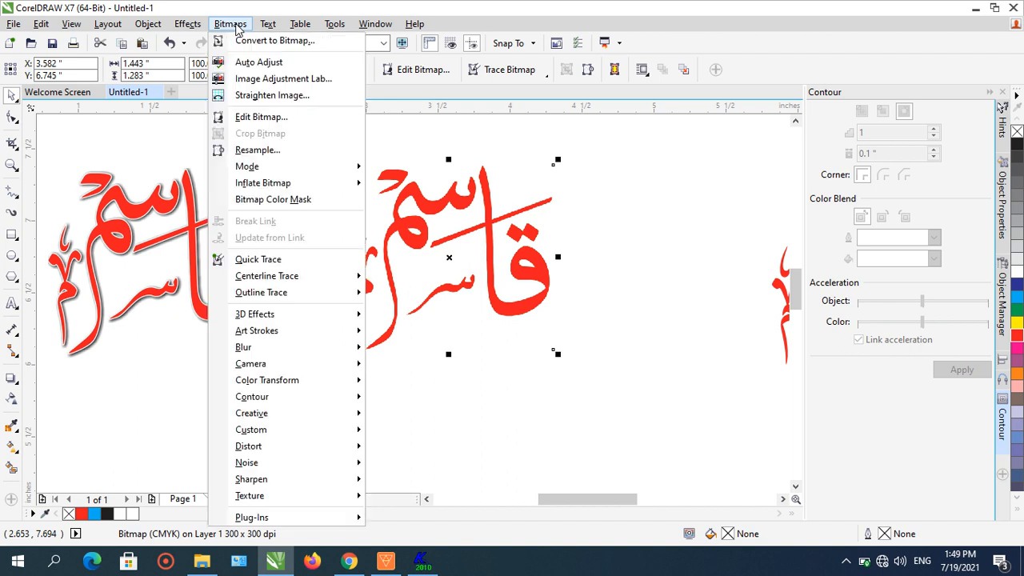
{"action": "mouse_move", "coordinate": [296, 318]}
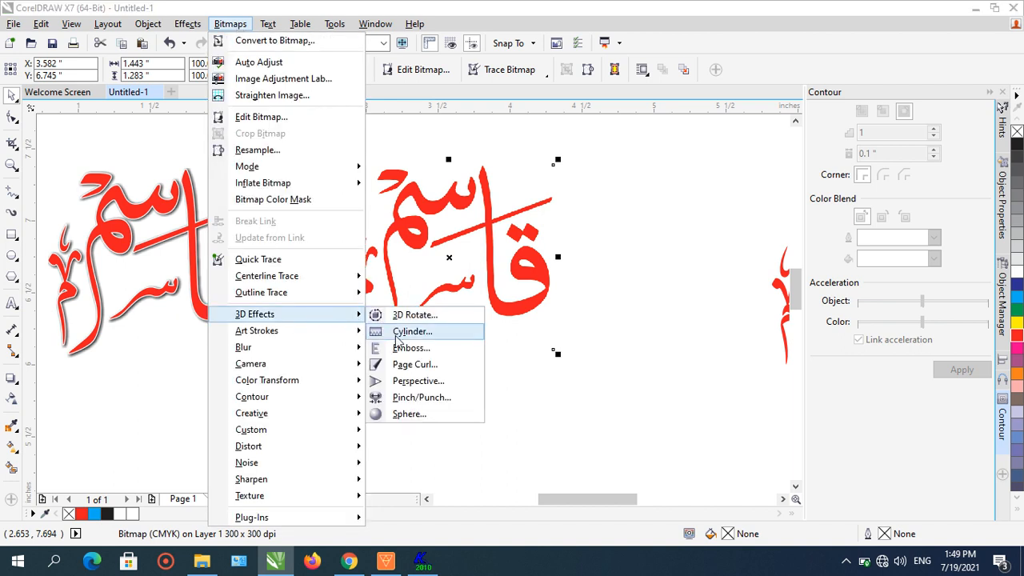
{"action": "left_click", "coordinate": [408, 414]}
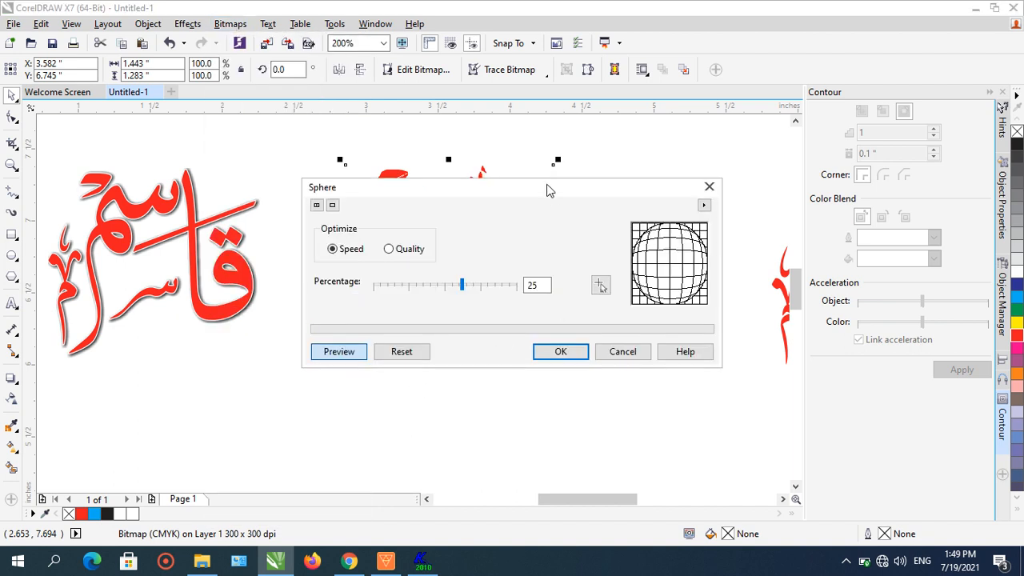
{"action": "left_click_drag", "start_coordinate": [548, 190], "coordinate": [550, 286]}
{"action": "left_click", "coordinate": [624, 450]}
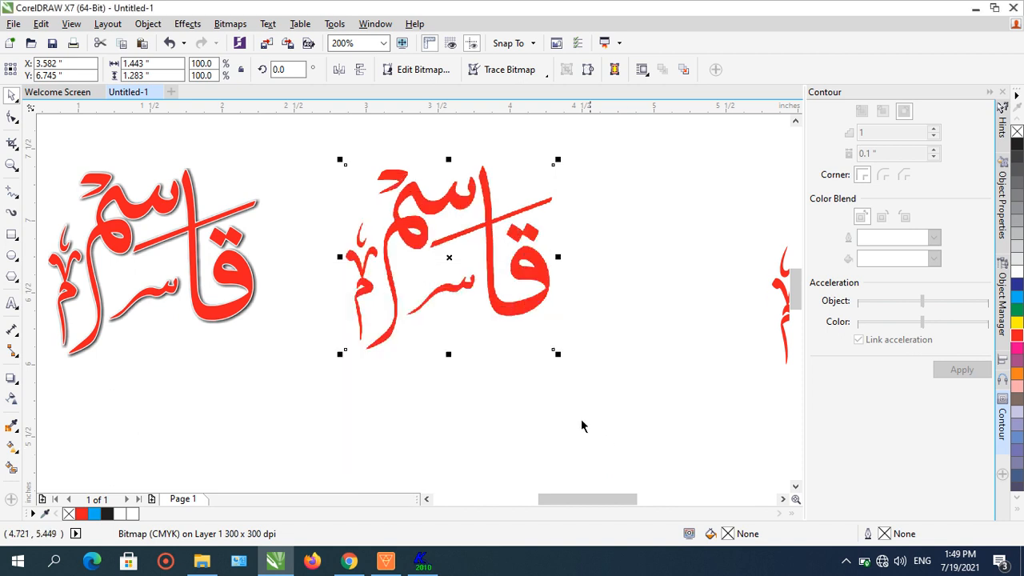
- Apply the Plastic texture effect to the bitmap word with highlight 93, depth 1 and smoothness 29
{"action": "left_click", "coordinate": [230, 24]}
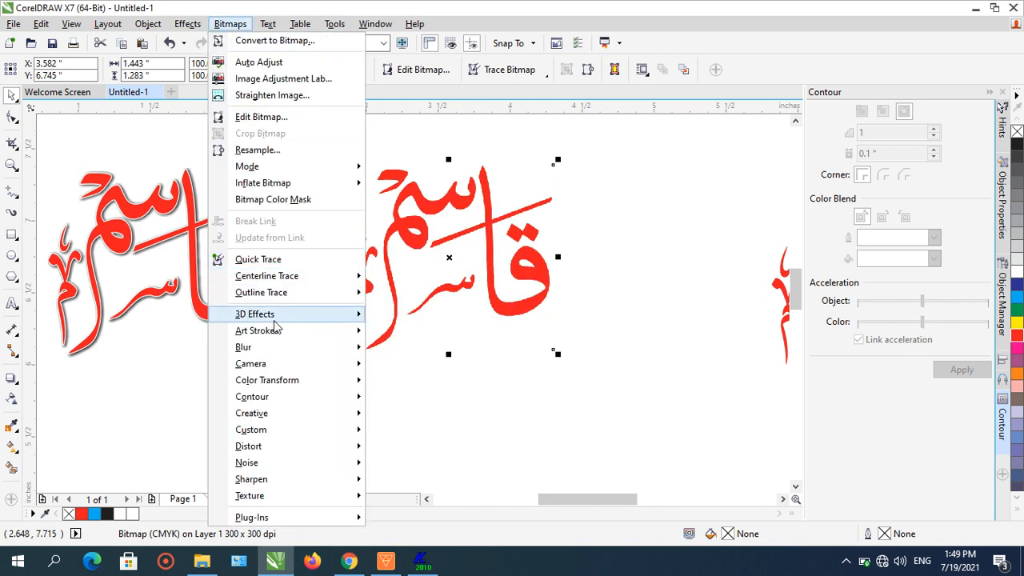
{"action": "mouse_move", "coordinate": [274, 320]}
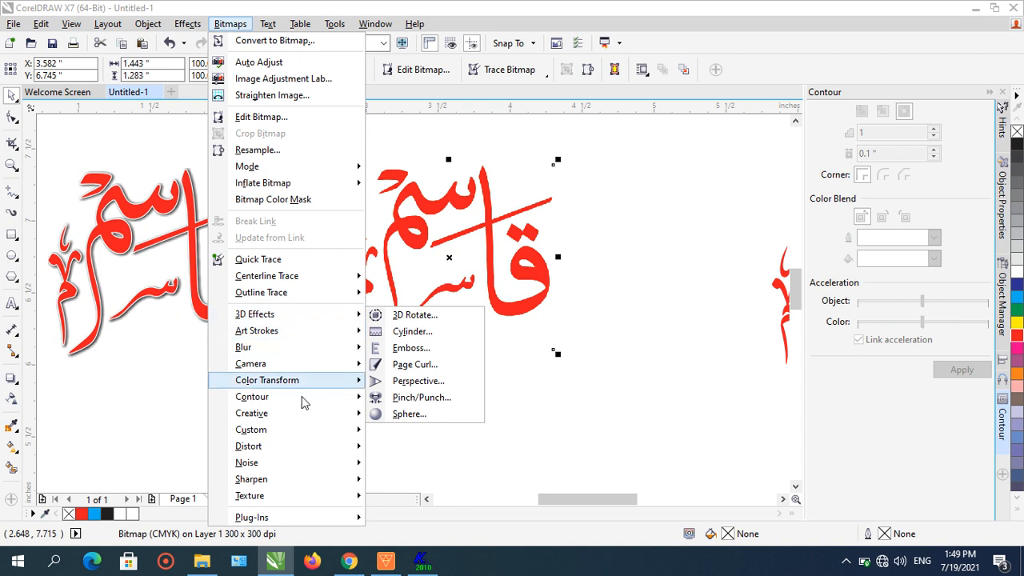
{"action": "mouse_move", "coordinate": [328, 504]}
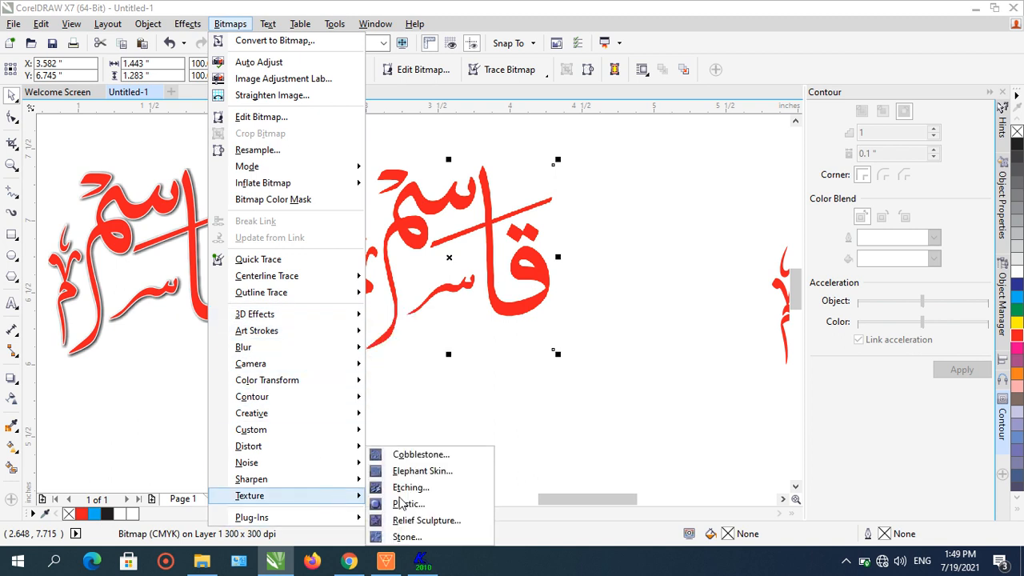
{"action": "left_click", "coordinate": [410, 505]}
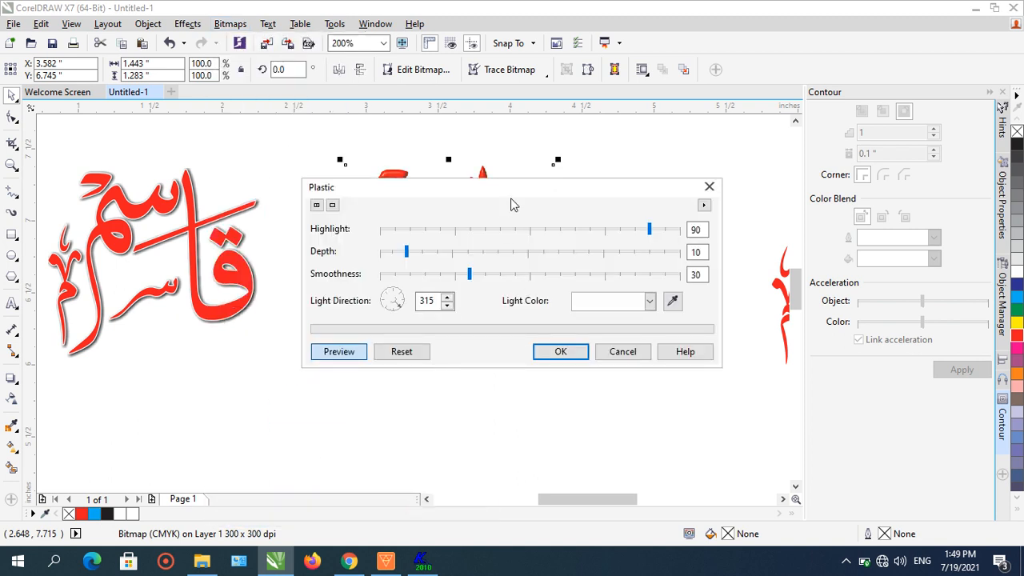
{"action": "left_click_drag", "start_coordinate": [516, 187], "coordinate": [514, 358]}
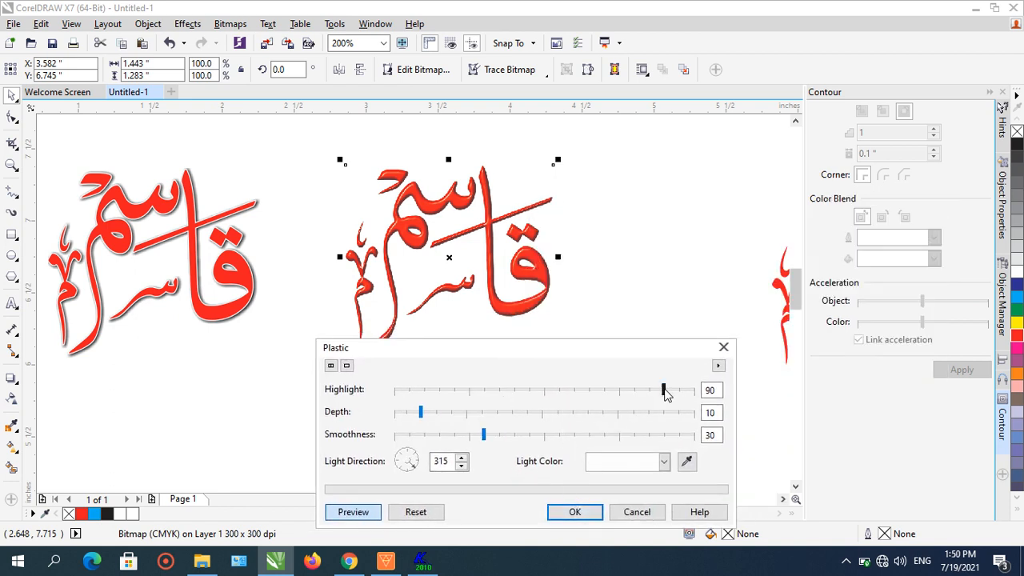
{"action": "mouse_move", "coordinate": [664, 391]}
{"action": "left_mouse_down"}
{"action": "mouse_move", "coordinate": [656, 392]}
{"action": "mouse_move", "coordinate": [673, 391]}
{"action": "left_mouse_up"}
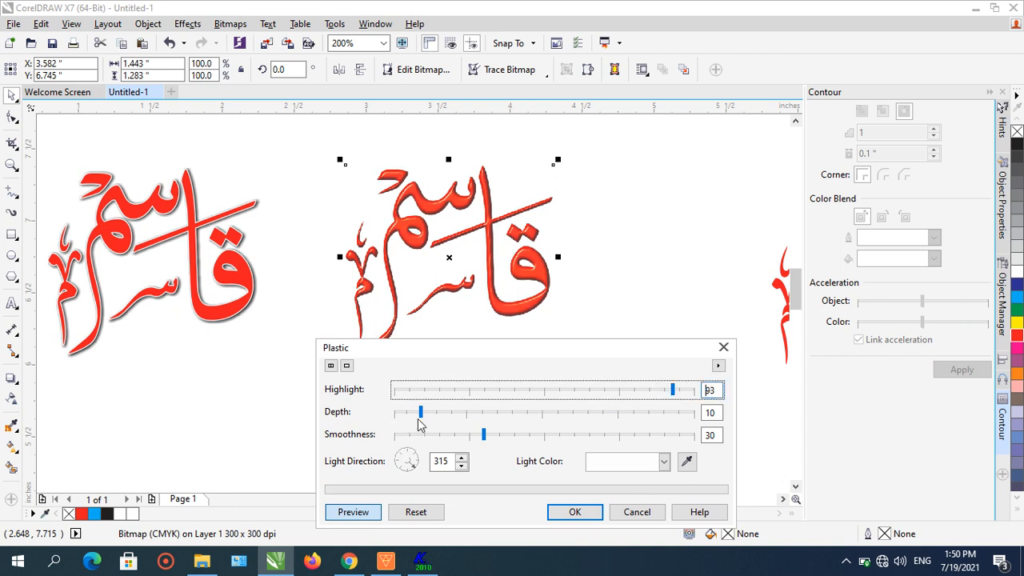
{"action": "left_click_drag", "start_coordinate": [418, 418], "coordinate": [397, 421]}
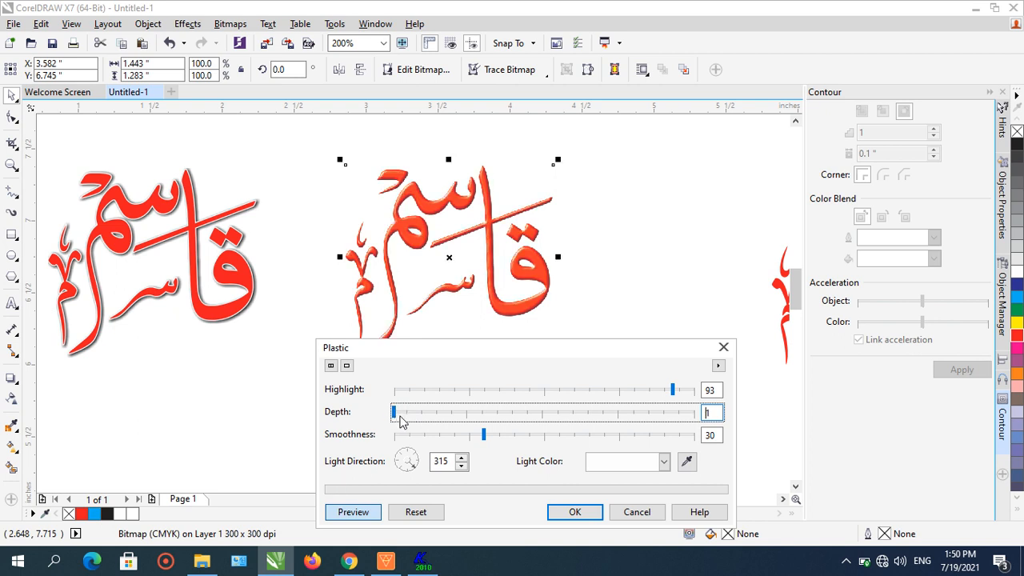
{"action": "mouse_move", "coordinate": [480, 442]}
{"action": "left_mouse_down"}
{"action": "mouse_move", "coordinate": [452, 441]}
{"action": "mouse_move", "coordinate": [480, 442]}
{"action": "left_mouse_up"}
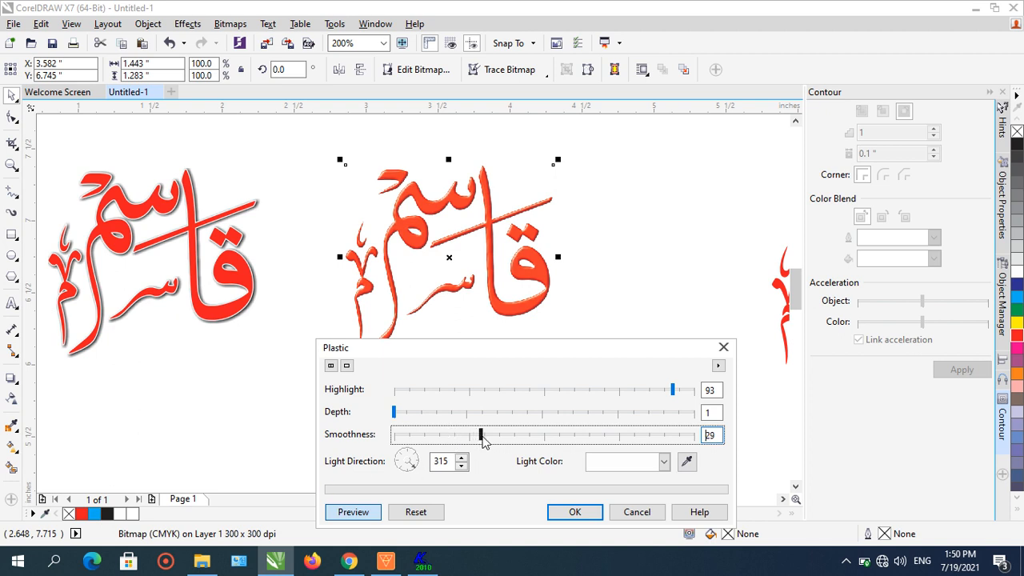
{"action": "left_click", "coordinate": [581, 513]}
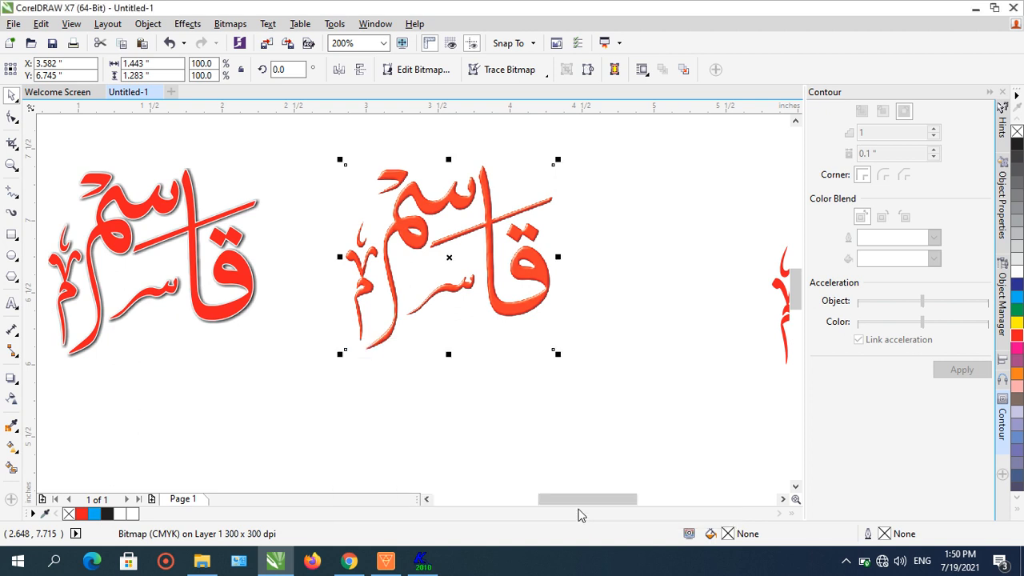
- Undo the last change and give the word curve a 3 px black outline
{"action": "left_click", "coordinate": [501, 418]}
{"action": "left_click", "coordinate": [168, 42]}
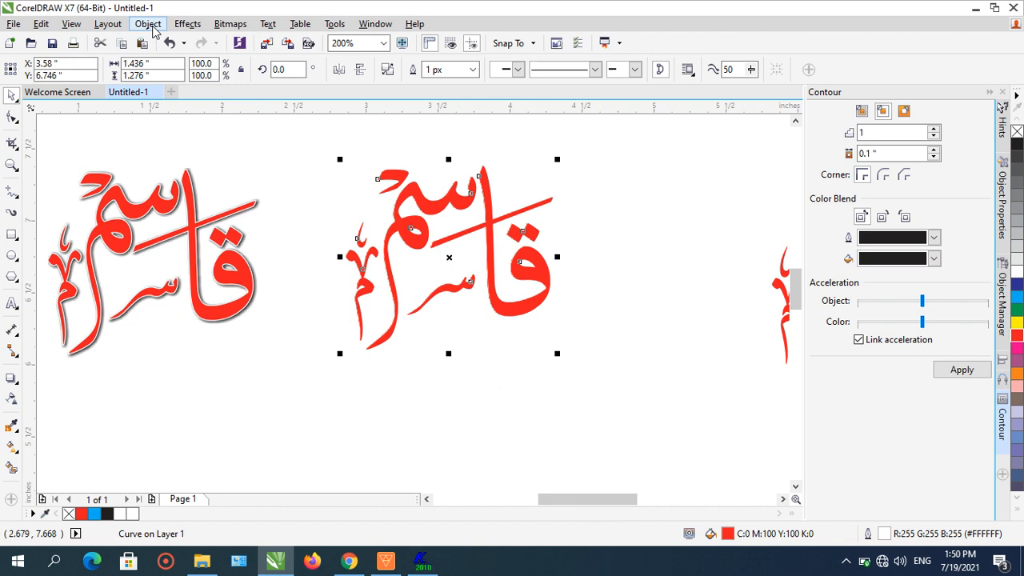
{"action": "left_click", "coordinate": [471, 70]}
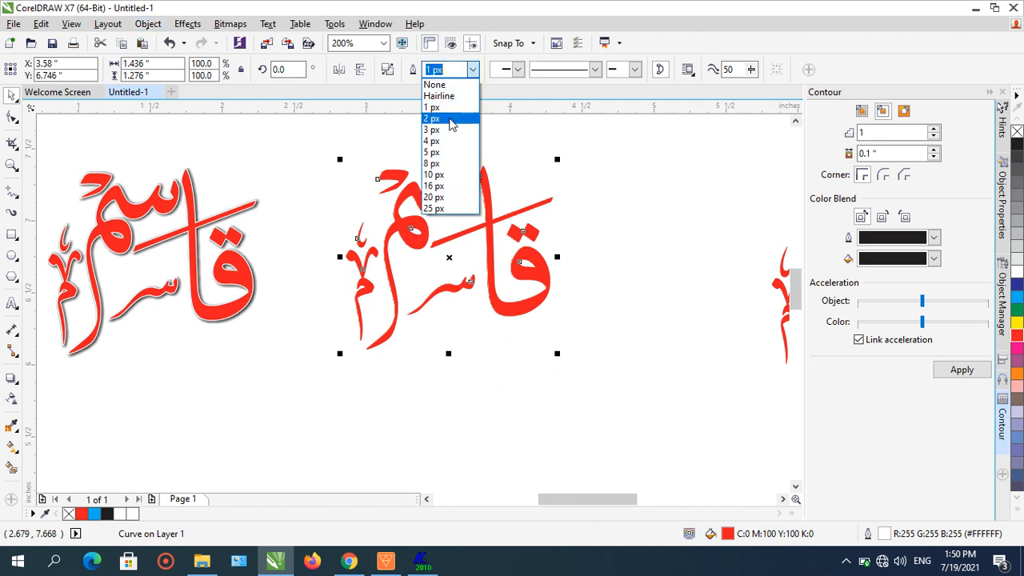
{"action": "left_click", "coordinate": [449, 129]}
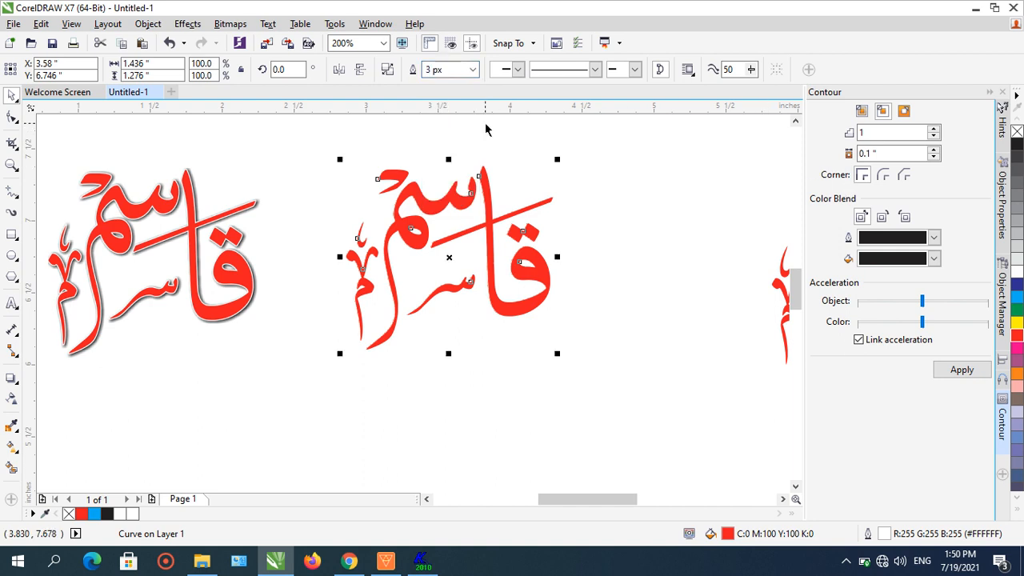
{"action": "key", "text": "F12"}
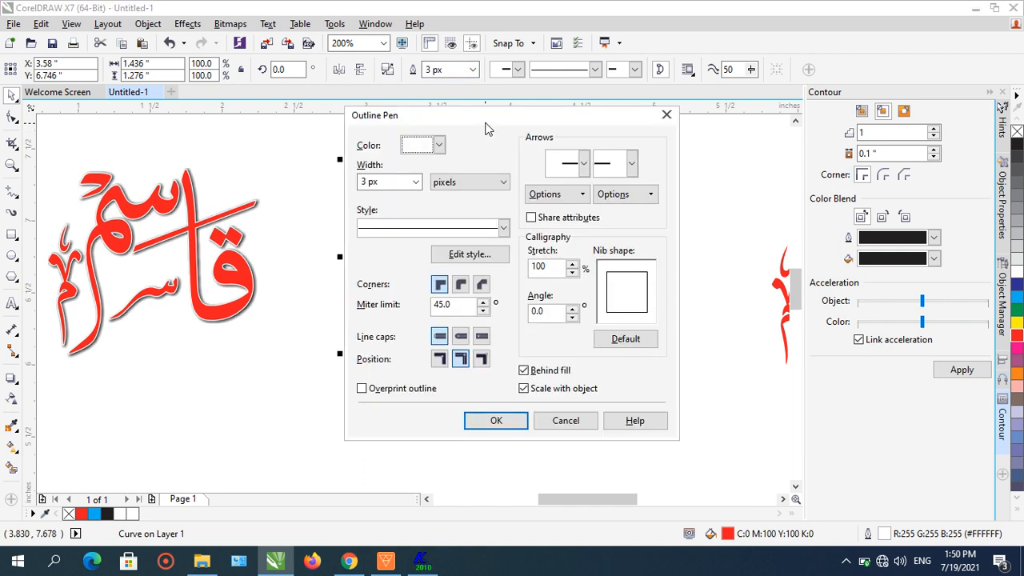
{"action": "left_click", "coordinate": [439, 145]}
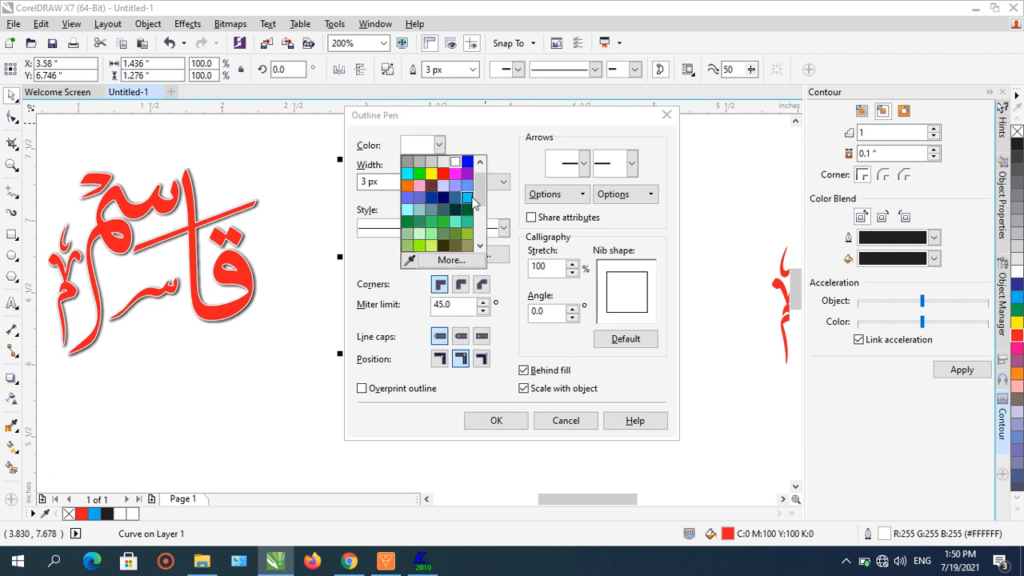
{"action": "scroll", "coordinate": [484, 182], "scroll_direction": "up", "scroll_amount": 2}
{"action": "left_click", "coordinate": [408, 164]}
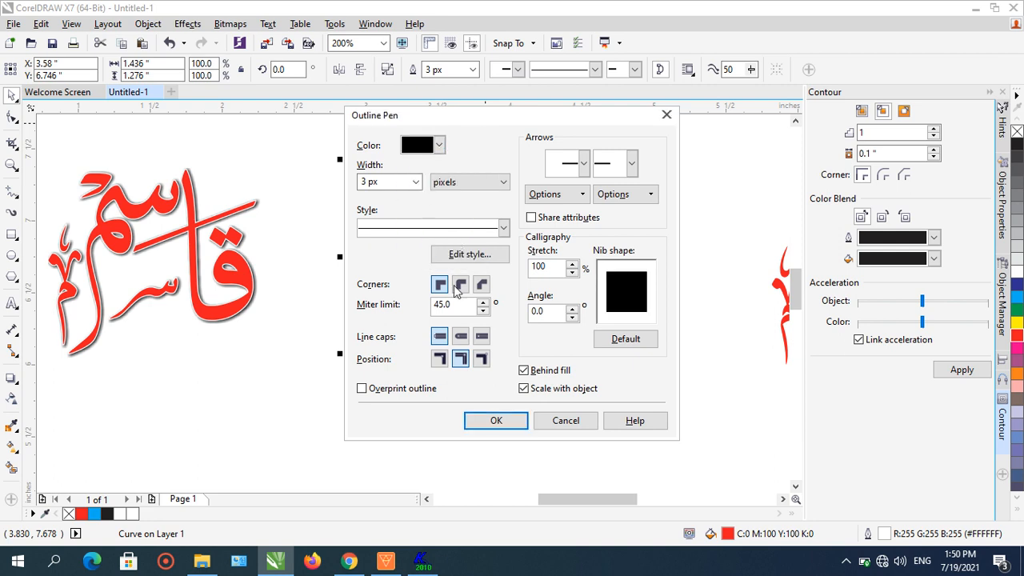
{"action": "left_click", "coordinate": [512, 414]}
- Remove the fill from the word curve
{"action": "scroll", "coordinate": [462, 206], "scroll_direction": "up", "scroll_amount": 1}
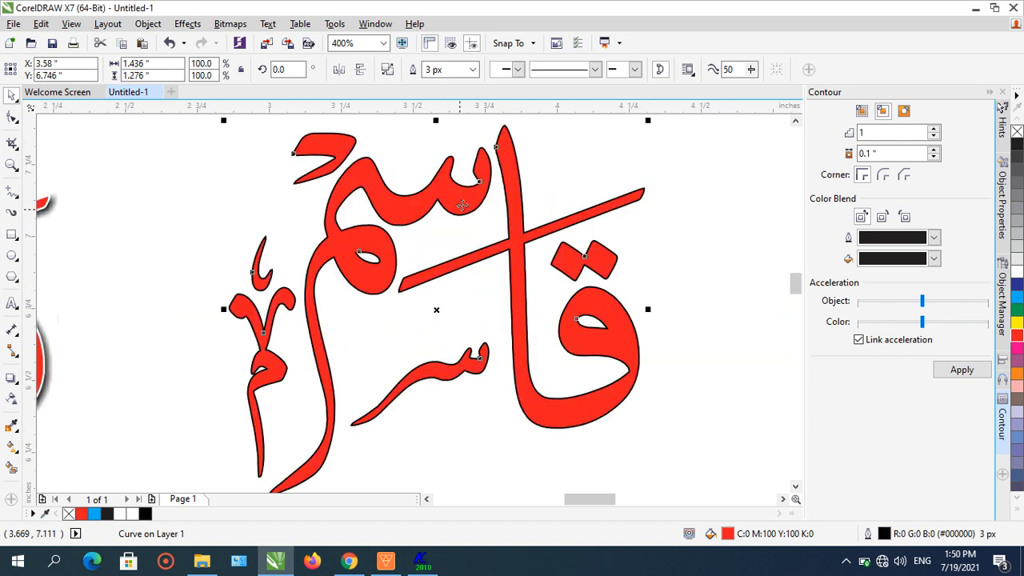
{"action": "left_click", "coordinate": [149, 25]}
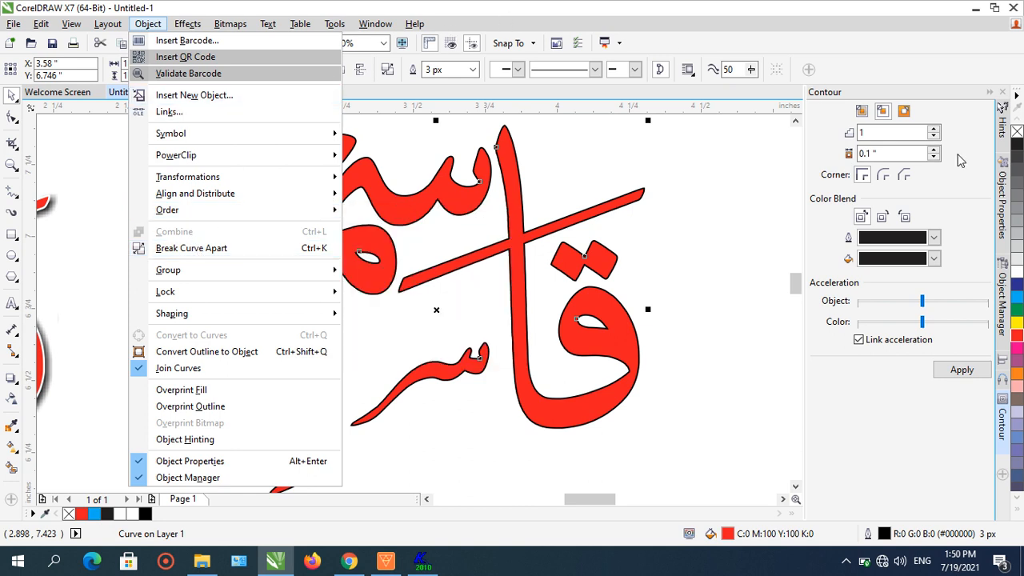
{"action": "left_click", "coordinate": [903, 54]}
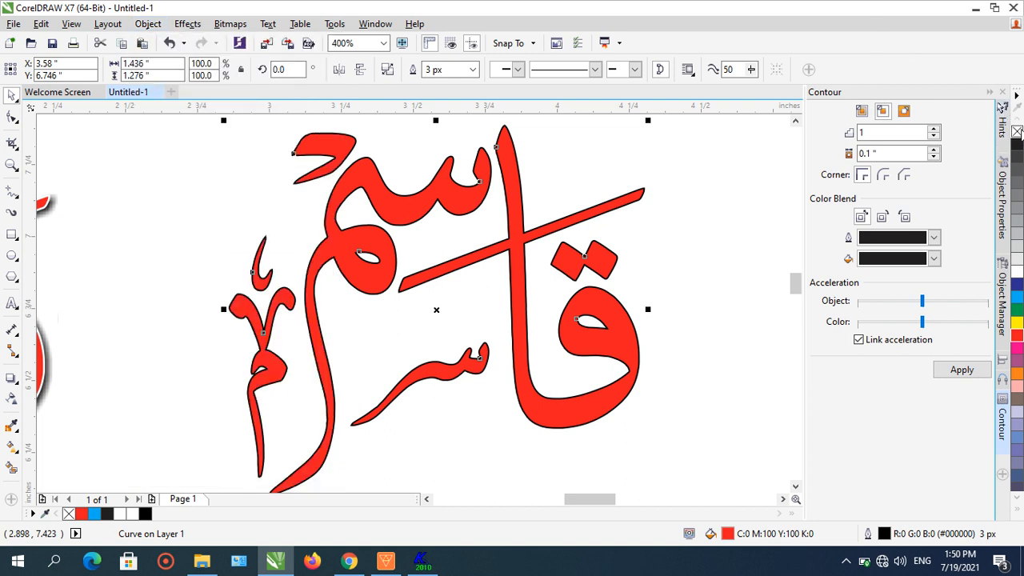
{"action": "left_click", "coordinate": [1017, 131]}
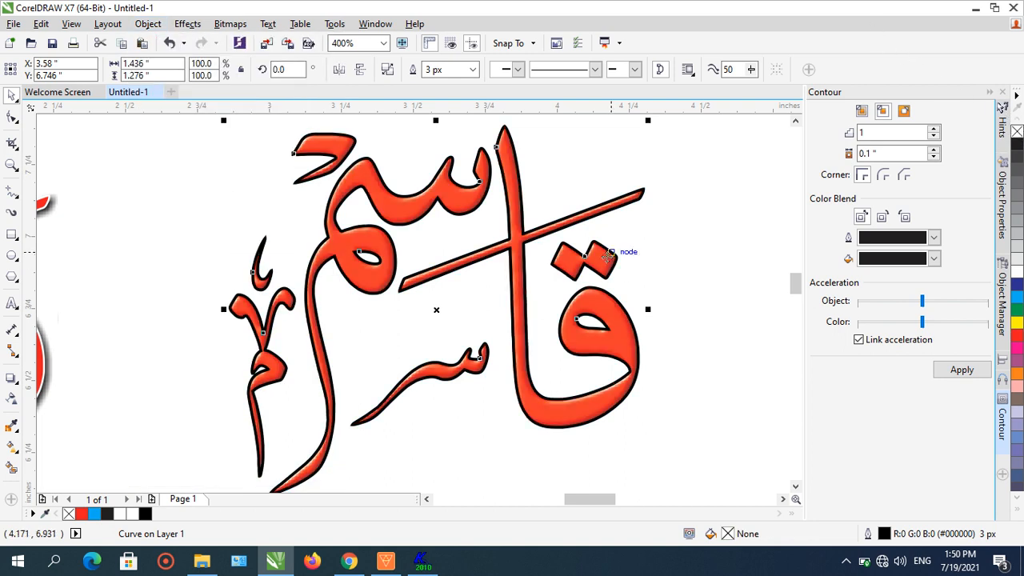
- Set the word curve's outline width to 2 px
{"action": "left_click", "coordinate": [475, 69]}
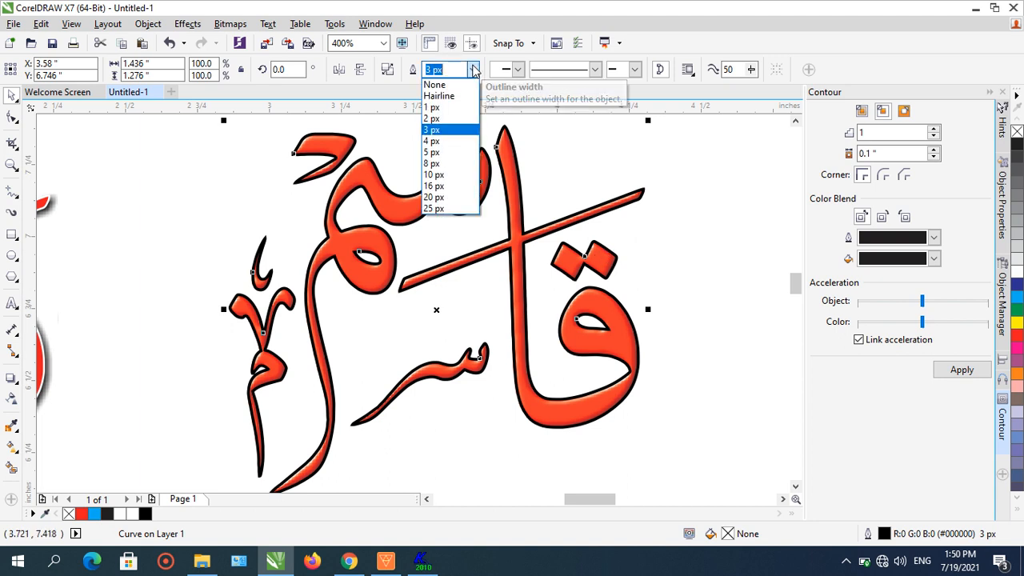
{"action": "left_click", "coordinate": [448, 118]}
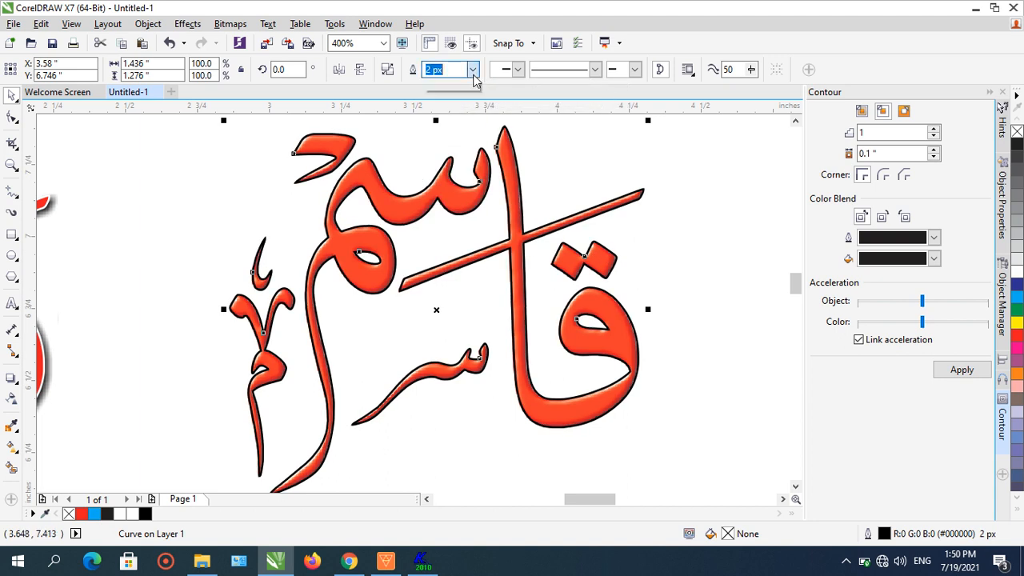
{"action": "left_click", "coordinate": [473, 70]}
{"action": "left_click", "coordinate": [460, 111]}
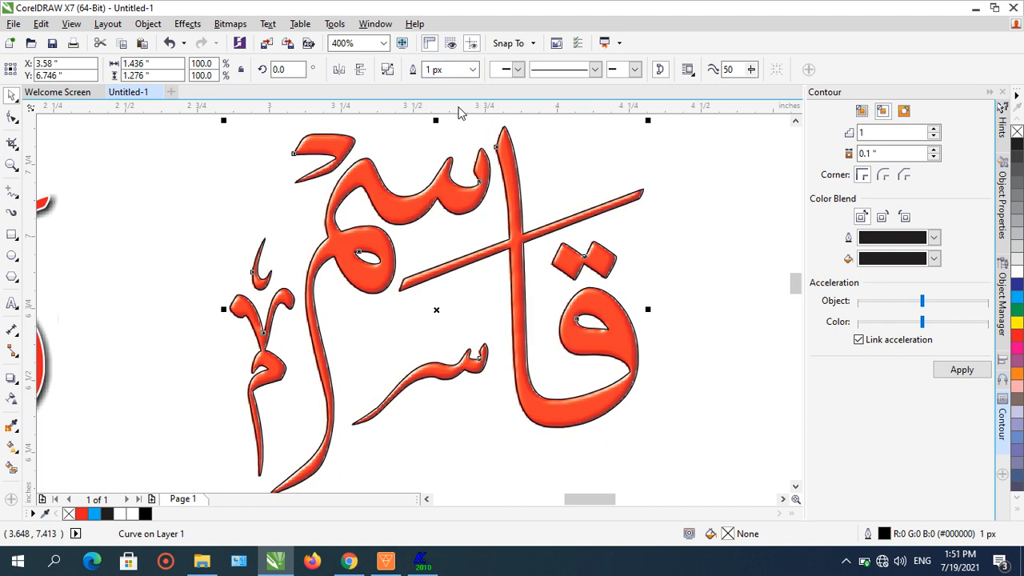
{"action": "left_click", "coordinate": [473, 70]}
{"action": "left_click", "coordinate": [455, 119]}
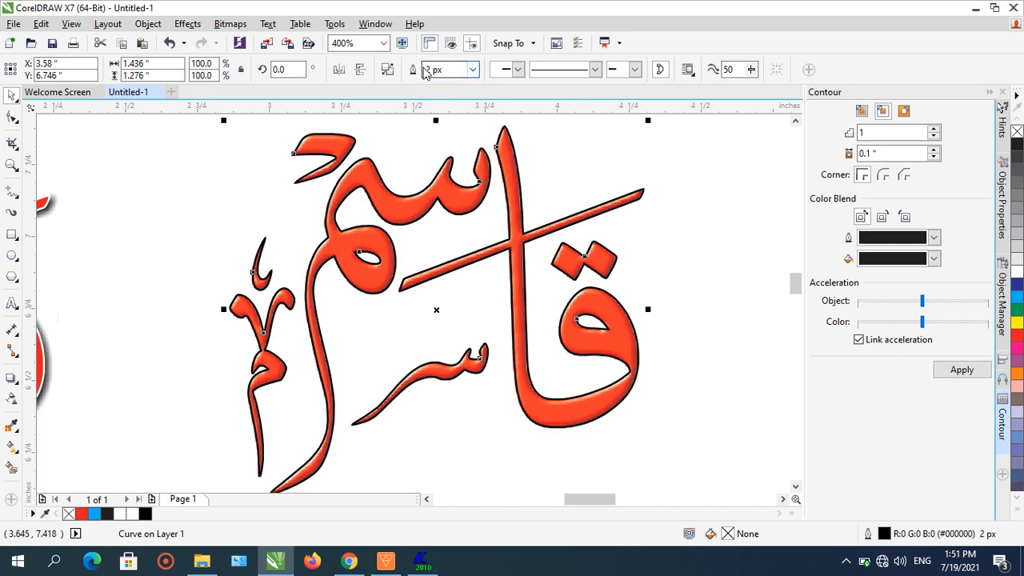
{"action": "left_click", "coordinate": [425, 70]}
{"action": "type", "text": "2.5"}
{"action": "key", "text": "Return"}
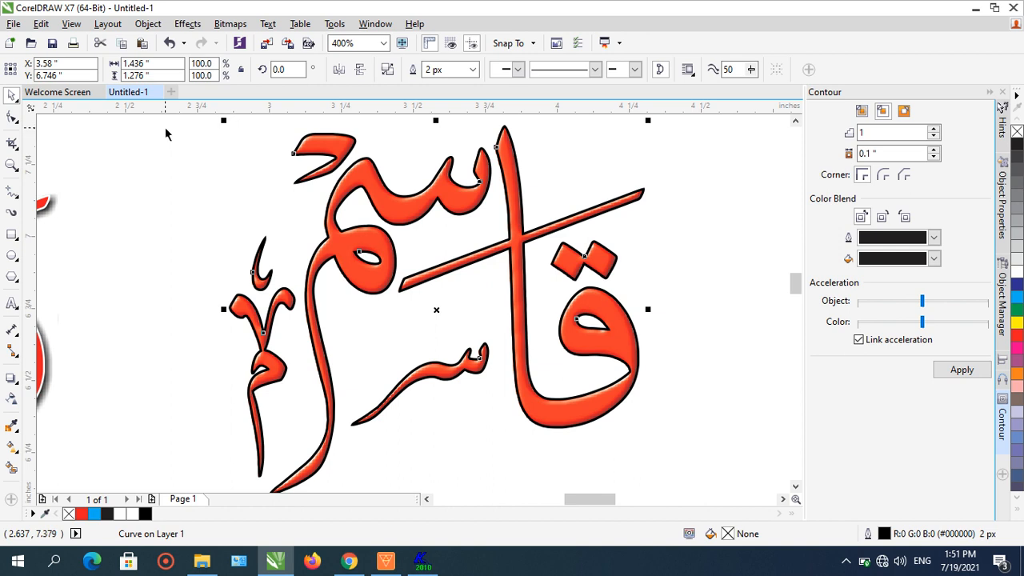
- Convert the word curve's outline to a separate object
{"action": "left_click", "coordinate": [148, 23]}
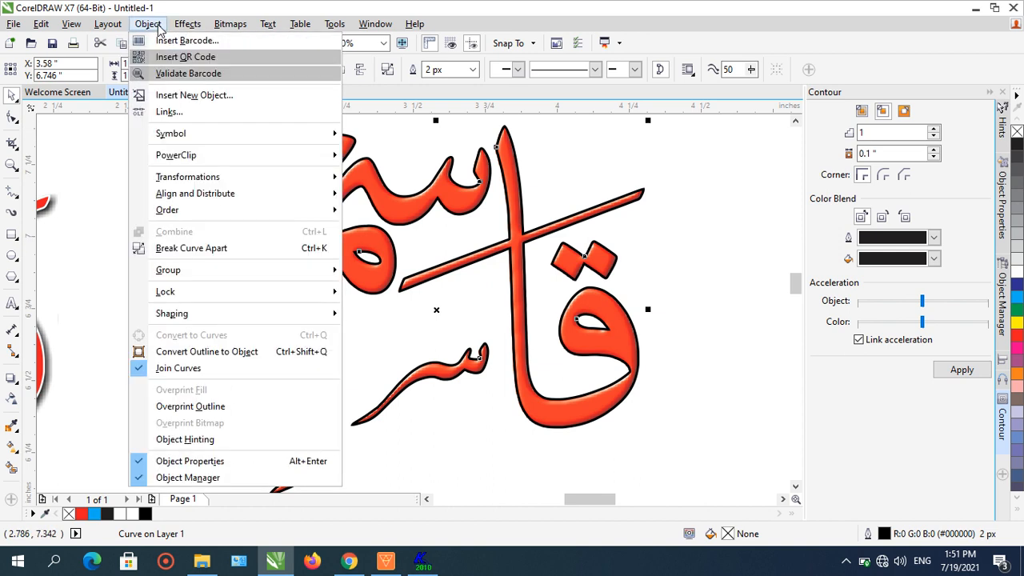
{"action": "left_click", "coordinate": [209, 351]}
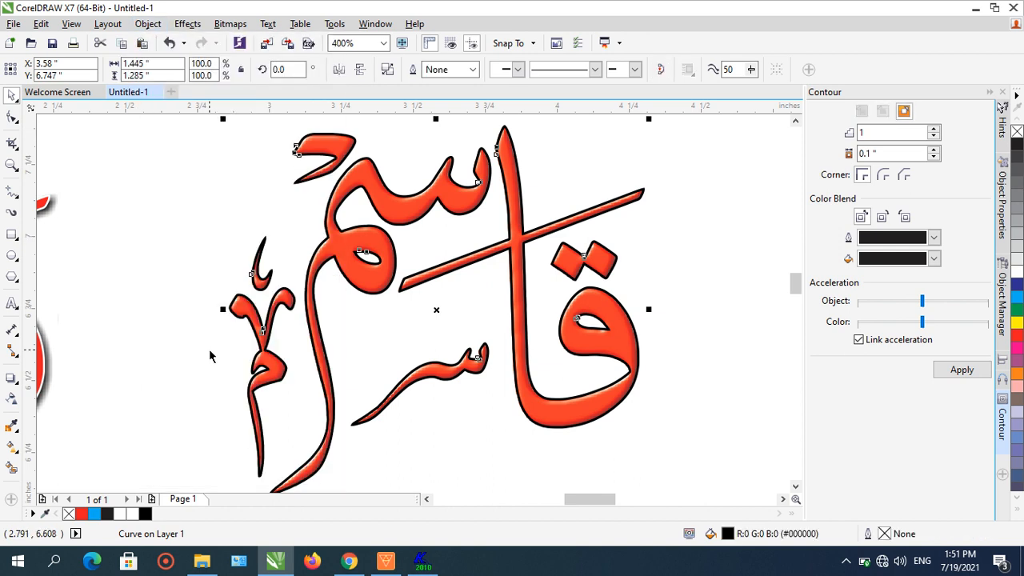
{"action": "left_click", "coordinate": [127, 282]}
- Try sending the outline object behind the textured word, then undo it
{"action": "scroll", "coordinate": [272, 305], "scroll_direction": "up", "scroll_amount": 2}
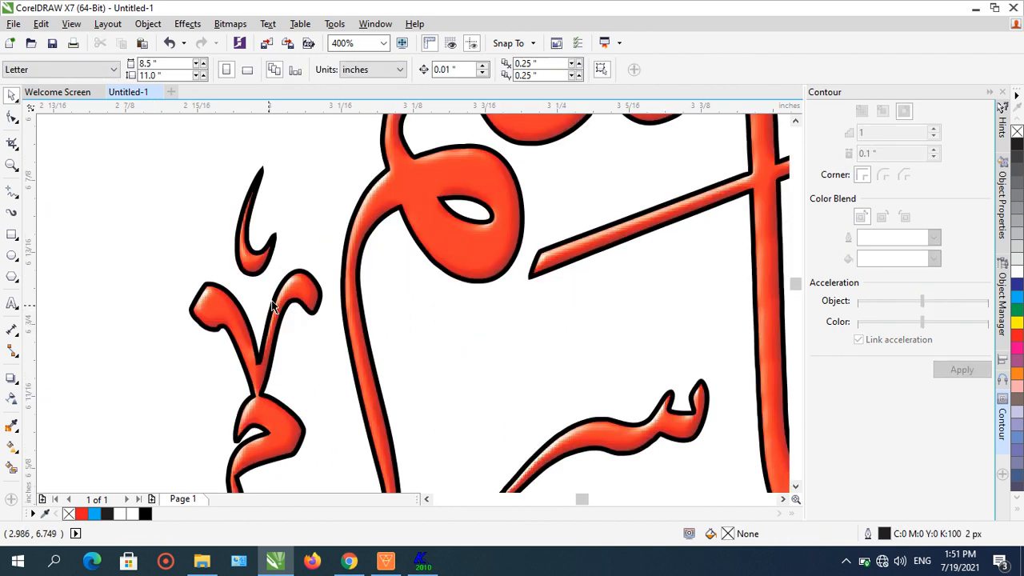
{"action": "scroll", "coordinate": [272, 306], "scroll_direction": "down", "scroll_amount": 2}
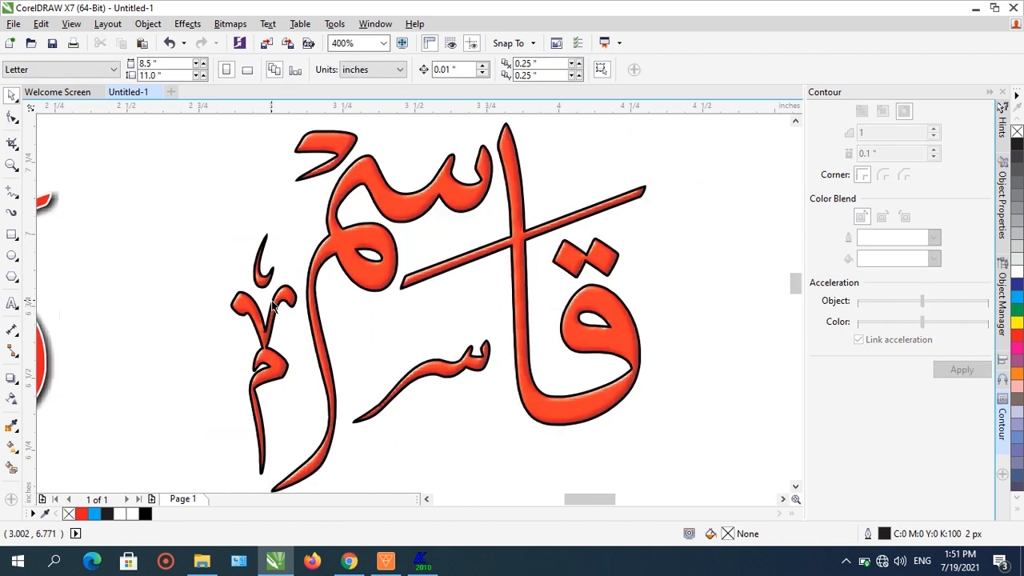
{"action": "left_click", "coordinate": [272, 306]}
{"action": "scroll", "coordinate": [253, 270], "scroll_direction": "up", "scroll_amount": 1}
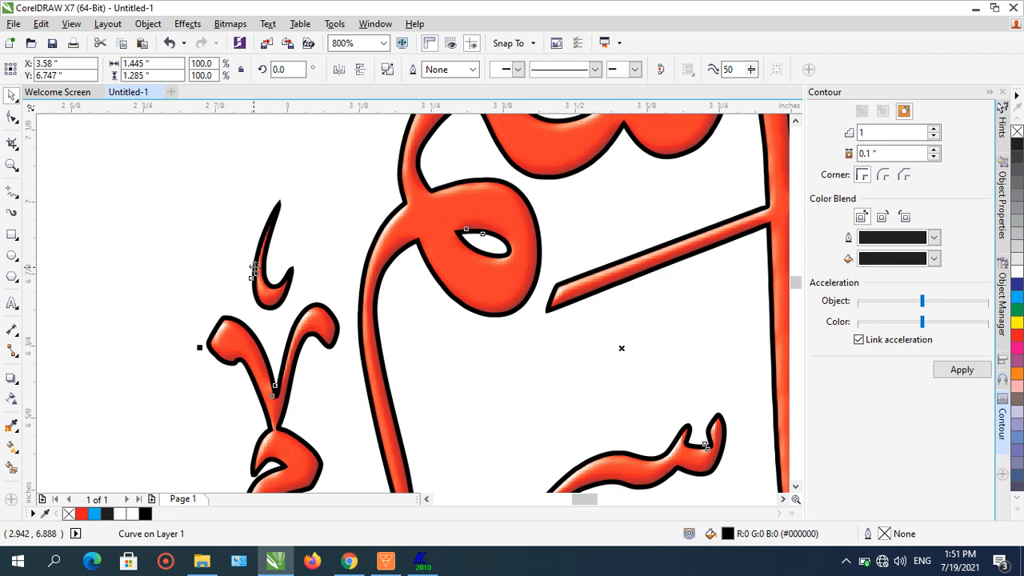
{"action": "left_click", "coordinate": [148, 23]}
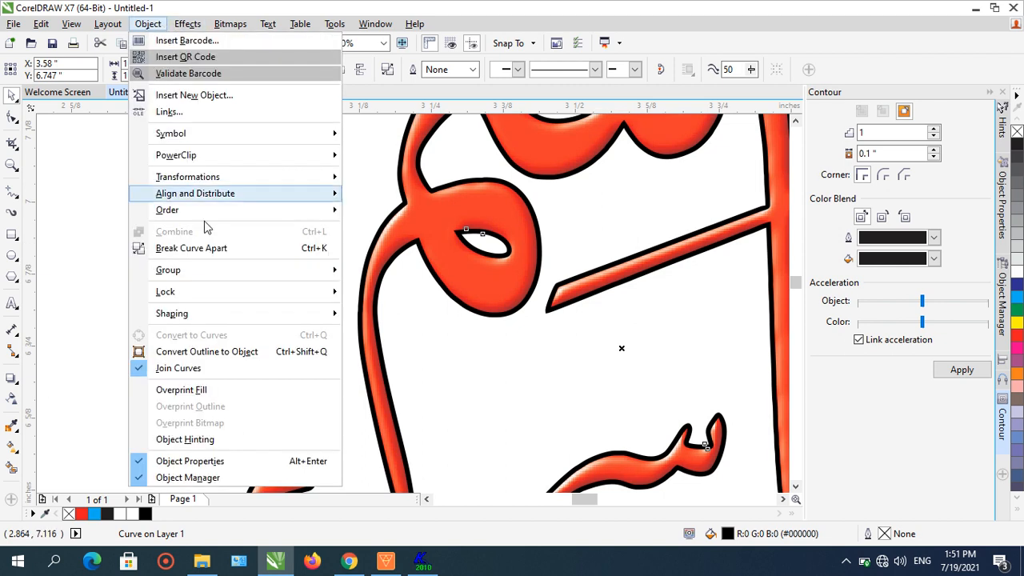
{"action": "mouse_move", "coordinate": [340, 211]}
{"action": "left_click", "coordinate": [374, 230]}
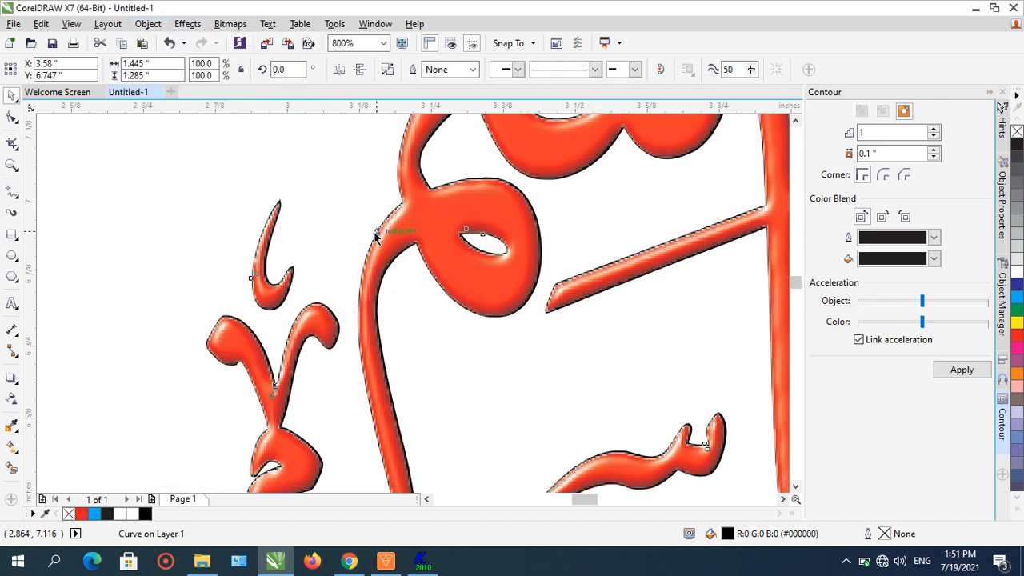
{"action": "scroll", "coordinate": [315, 222], "scroll_direction": "down", "scroll_amount": 1}
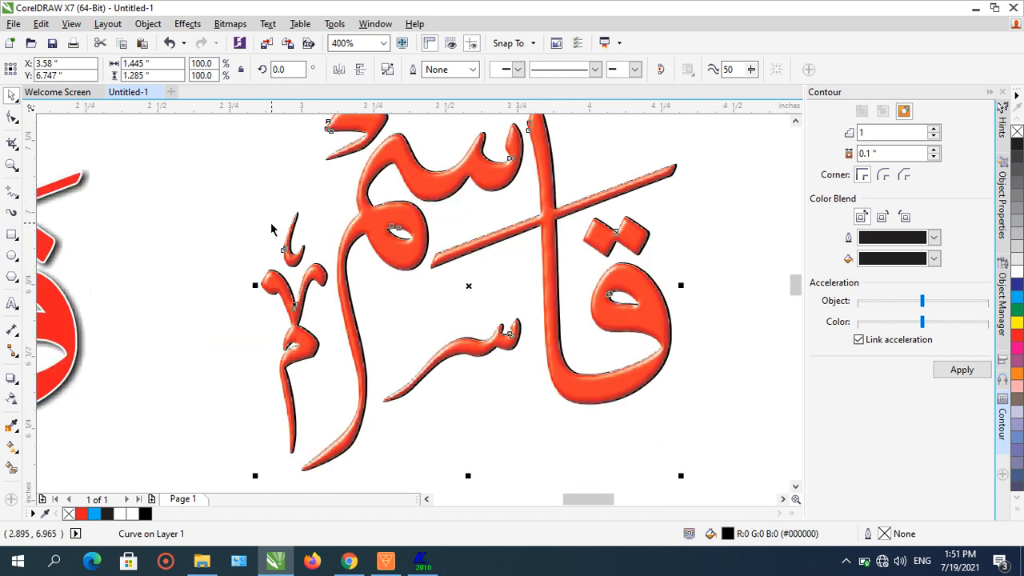
{"action": "scroll", "coordinate": [314, 294], "scroll_direction": "down", "scroll_amount": 1}
{"action": "scroll", "coordinate": [314, 294], "scroll_direction": "up", "scroll_amount": 2}
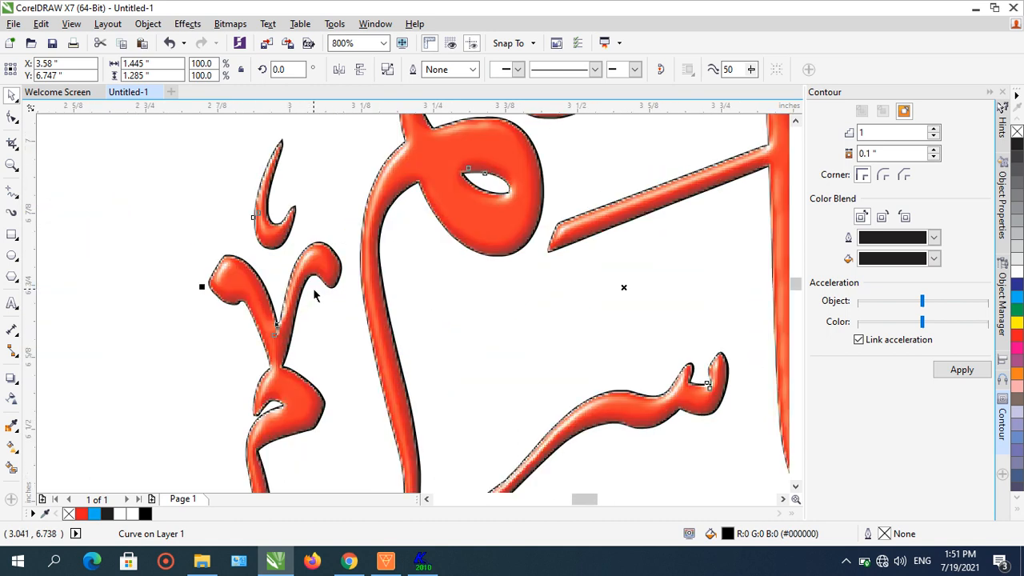
{"action": "left_click", "coordinate": [172, 45]}
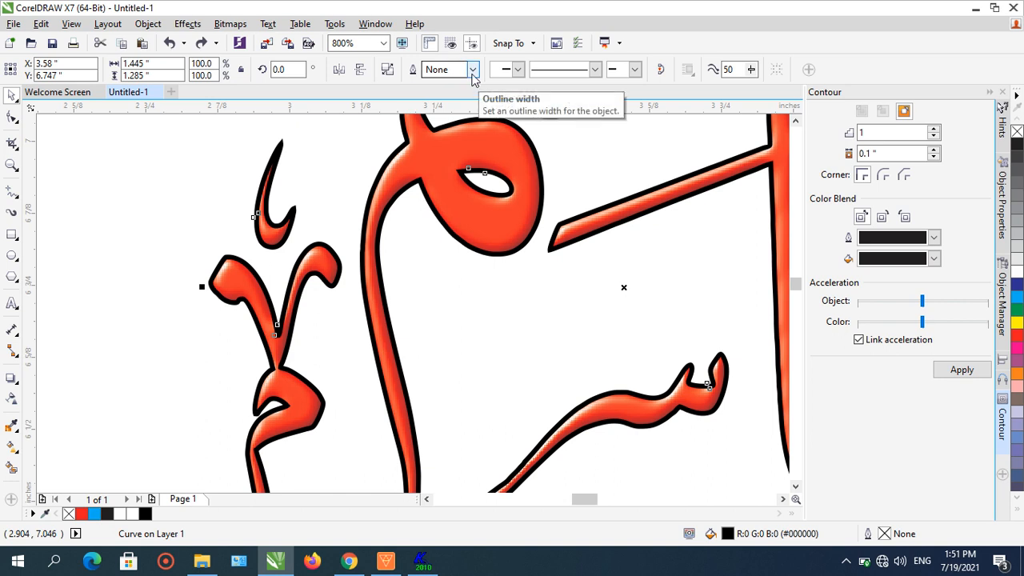
- Select the outline object together with the textured word and apply Trim
{"action": "left_click", "coordinate": [139, 203]}
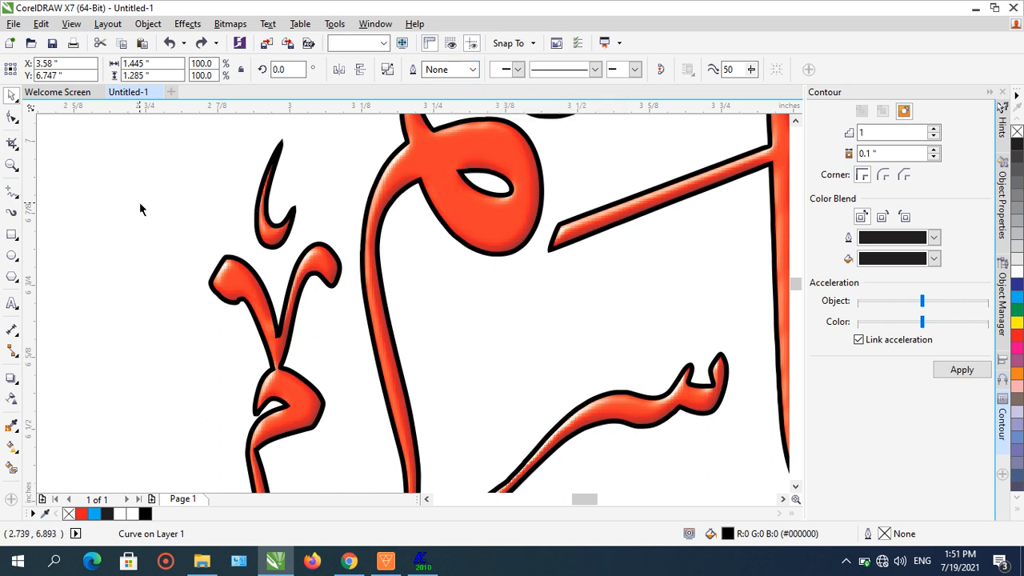
{"action": "left_click", "coordinate": [211, 286]}
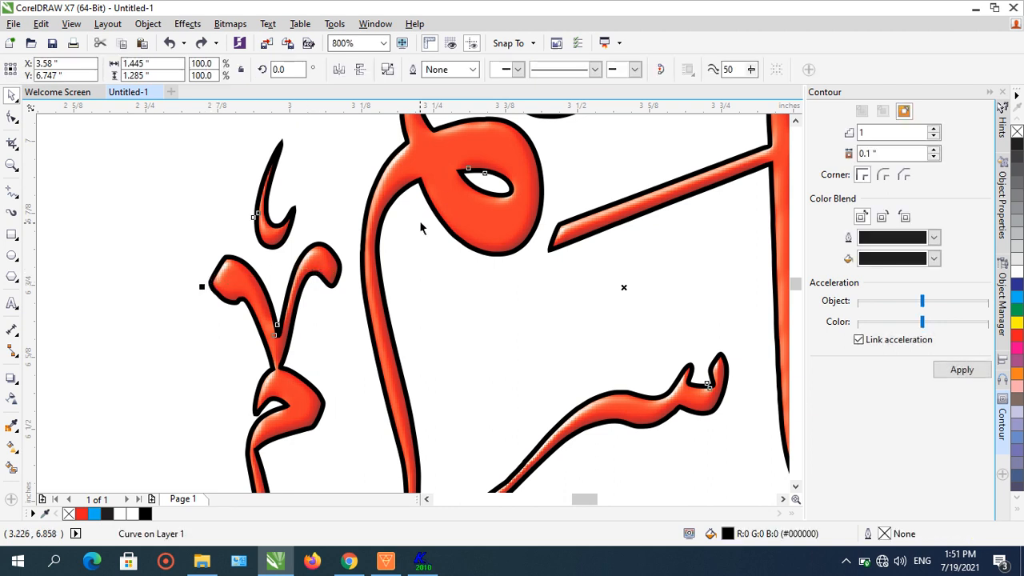
{"action": "left_click", "coordinate": [450, 185], "text": "shift"}
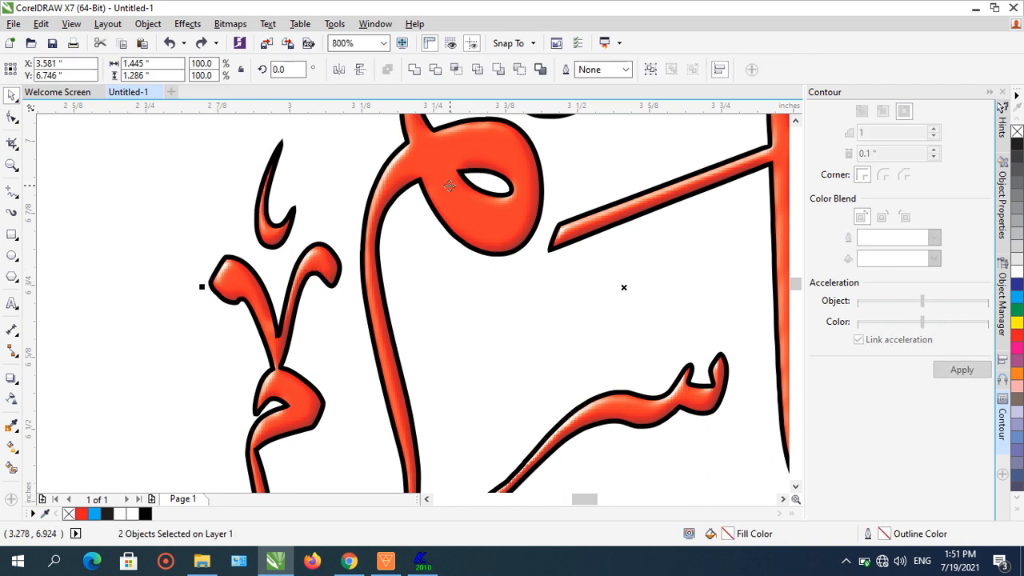
{"action": "left_click", "coordinate": [440, 72]}
- Try moving the outline object off the word, then undo the move
{"action": "left_click", "coordinate": [229, 244]}
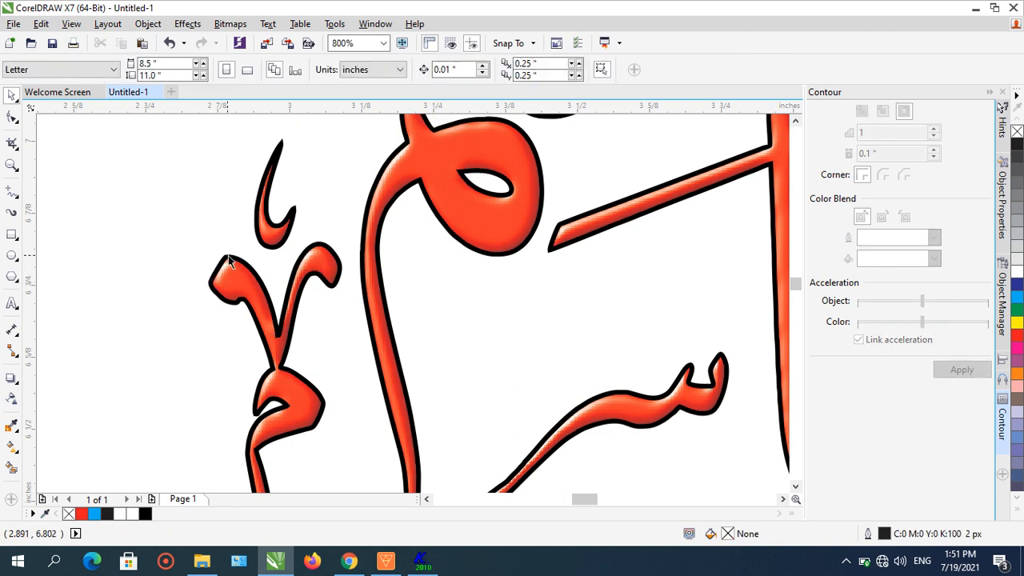
{"action": "left_click_drag", "start_coordinate": [228, 256], "coordinate": [276, 230]}
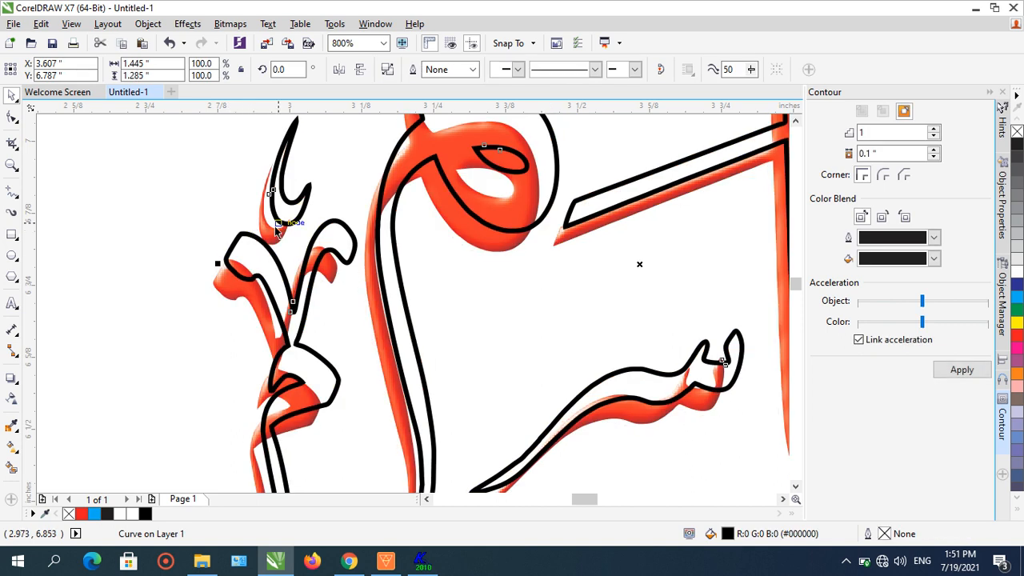
{"action": "key", "text": "ctrl+z"}
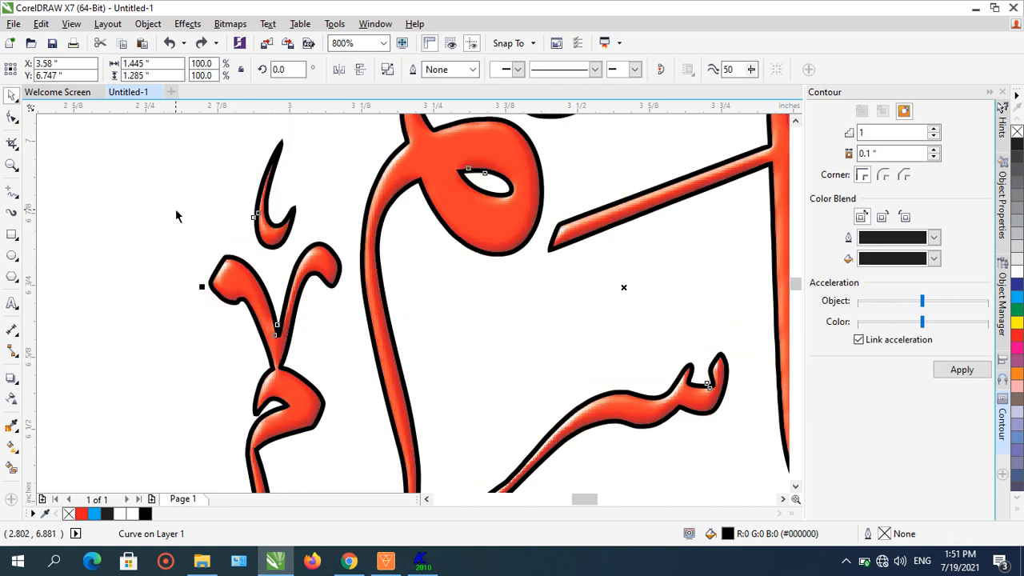
- Change the stacking order of the outline object
{"action": "left_click", "coordinate": [148, 23]}
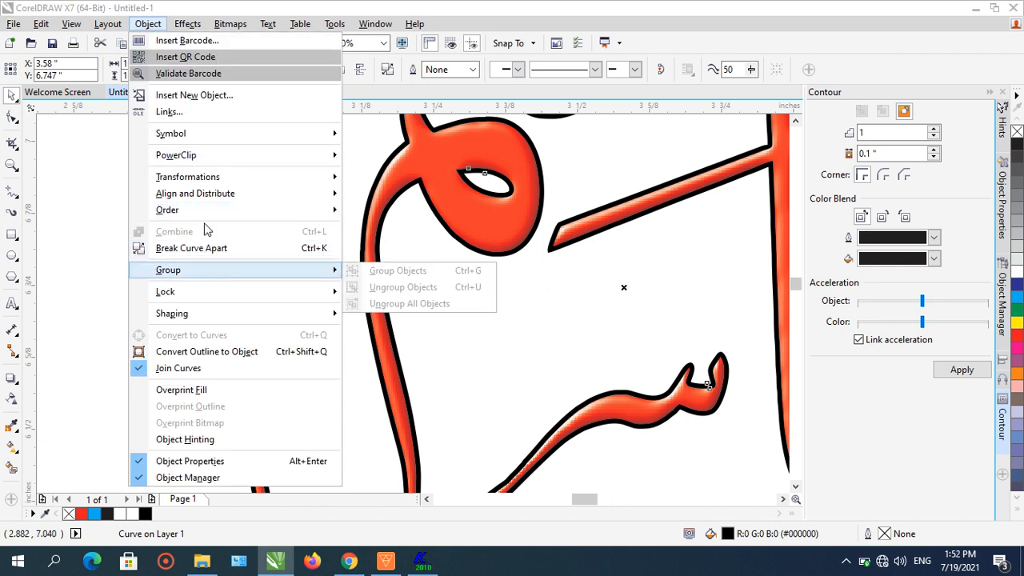
{"action": "mouse_move", "coordinate": [203, 209]}
{"action": "left_click", "coordinate": [372, 228]}
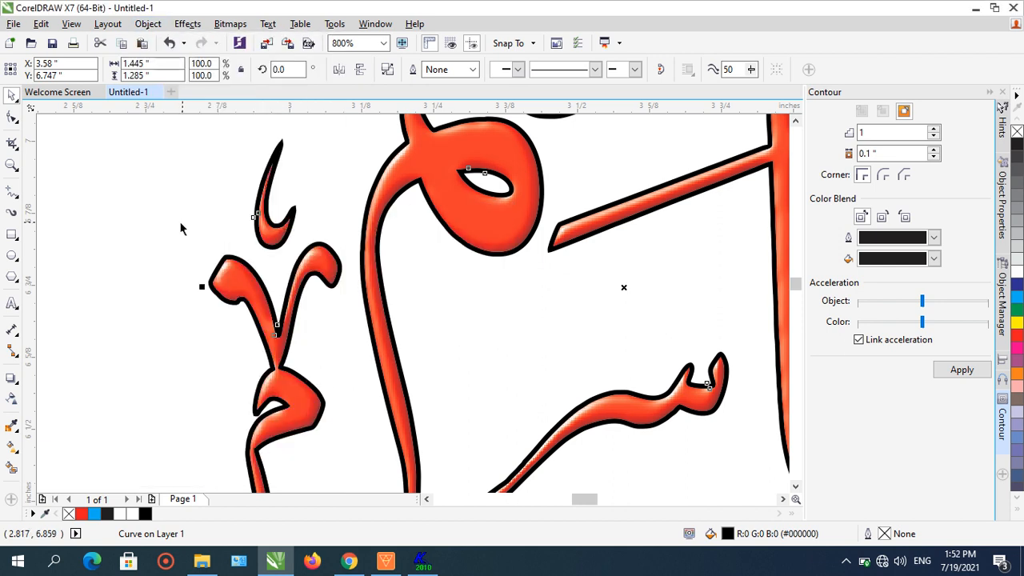
- Select the textured word bitmap
{"action": "left_click", "coordinate": [160, 235]}
{"action": "scroll", "coordinate": [160, 253], "scroll_direction": "down", "scroll_amount": 1}
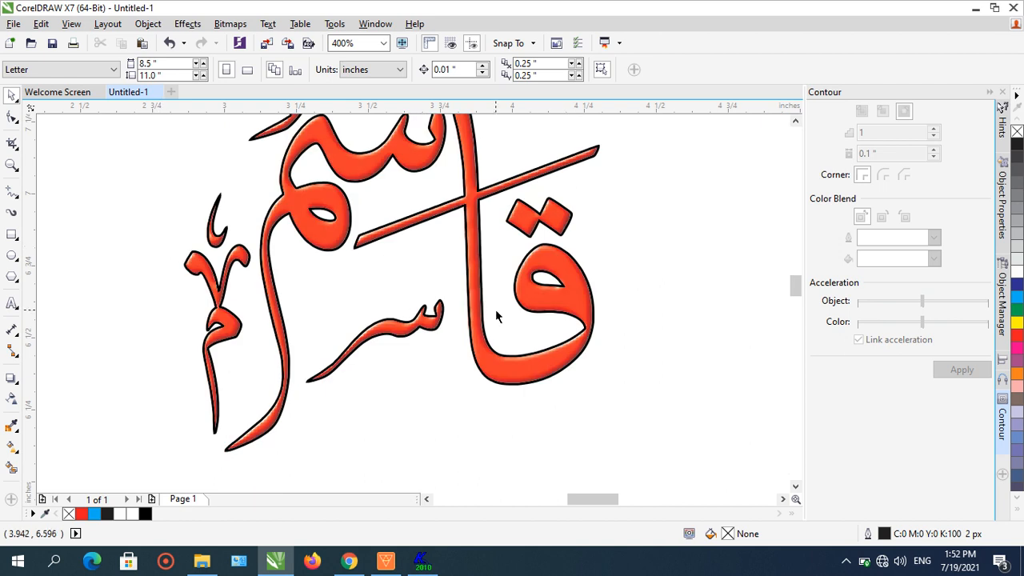
{"action": "left_click", "coordinate": [558, 373]}
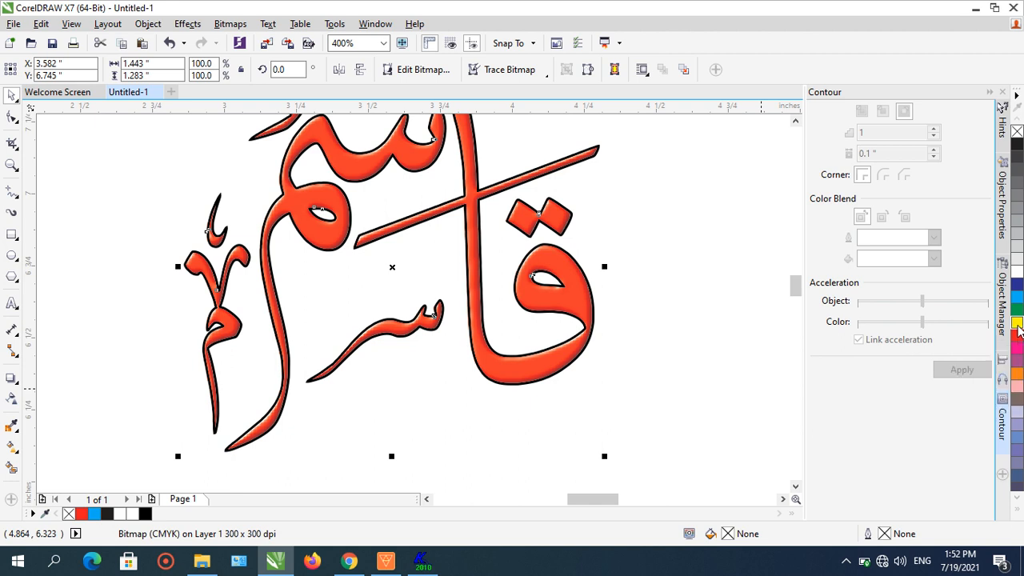
- Try moving the textured word bitmap off the outline, undoing each move
{"action": "left_click", "coordinate": [616, 316]}
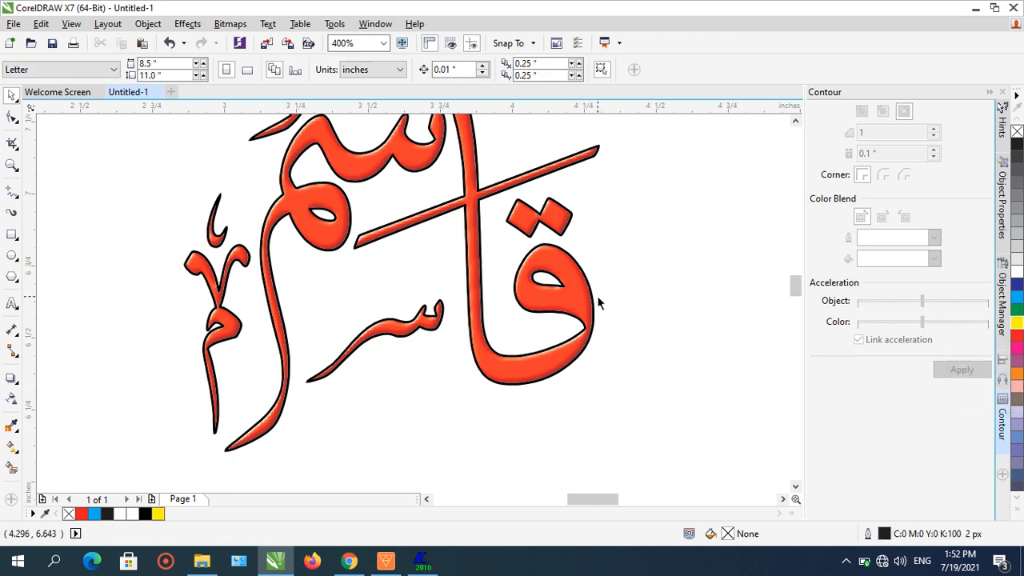
{"action": "scroll", "coordinate": [597, 296], "scroll_direction": "up", "scroll_amount": 2}
{"action": "left_click", "coordinate": [588, 304]}
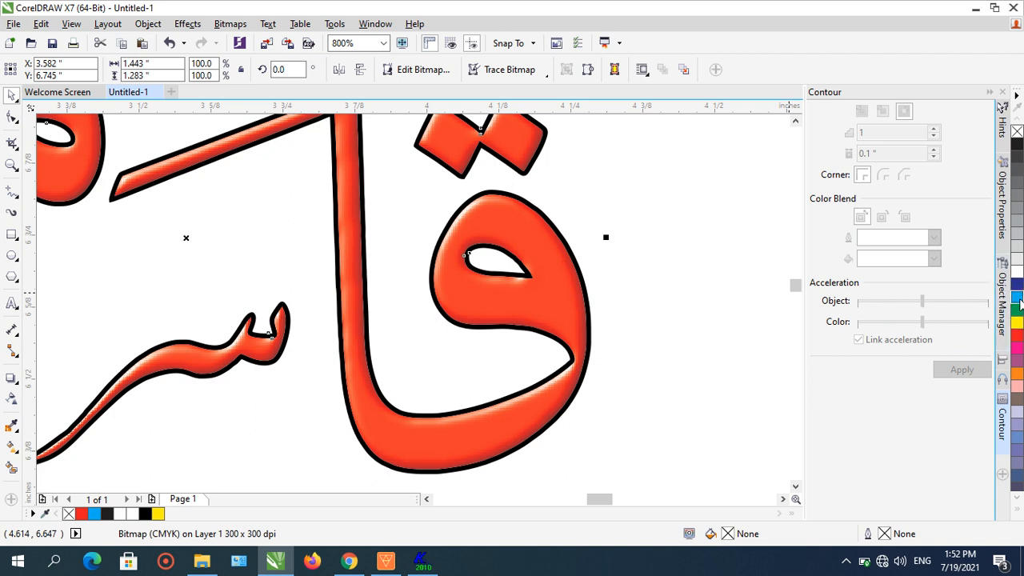
{"action": "left_click_drag", "start_coordinate": [576, 241], "coordinate": [633, 230]}
{"action": "key", "text": "Escape"}
{"action": "left_click_drag", "start_coordinate": [574, 248], "coordinate": [629, 236]}
{"action": "key", "text": "ctrl+z"}
{"action": "left_click_drag", "start_coordinate": [567, 241], "coordinate": [653, 228]}
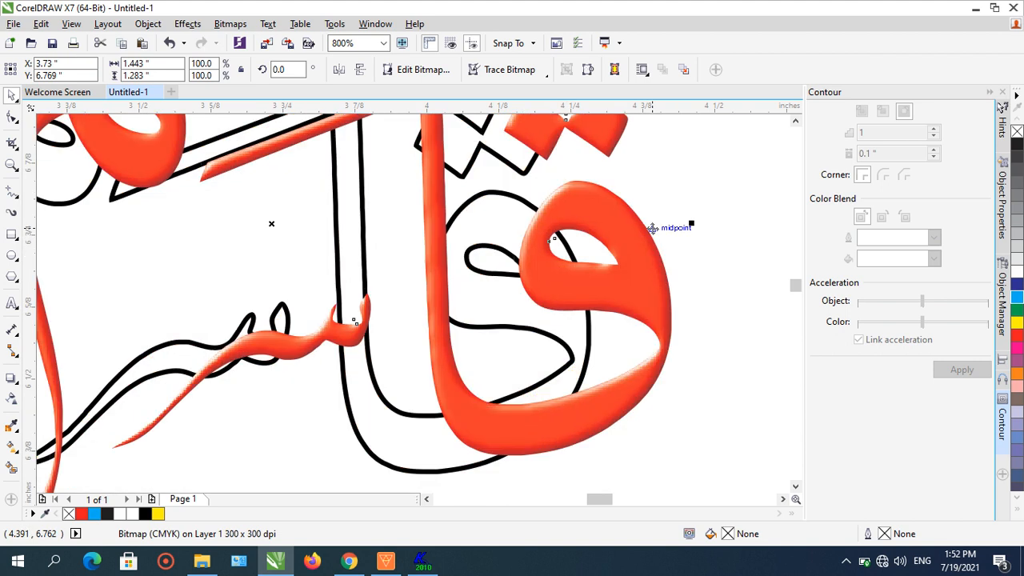
{"action": "key", "text": "ctrl+z"}
{"action": "left_click", "coordinate": [604, 409]}
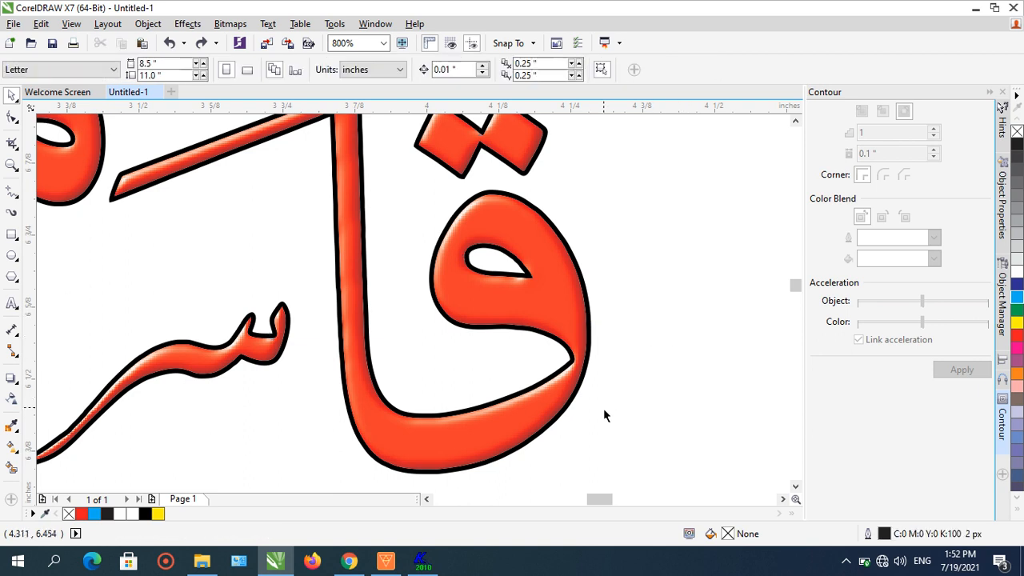
{"action": "left_click", "coordinate": [574, 416]}
{"action": "left_click_drag", "start_coordinate": [575, 416], "coordinate": [640, 419]}
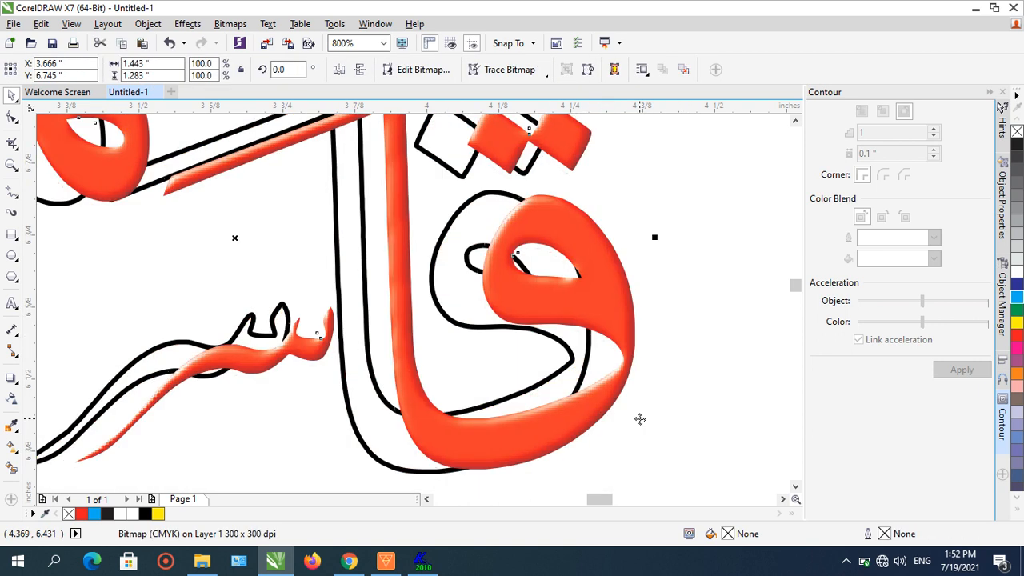
{"action": "key", "text": "ctrl+z"}
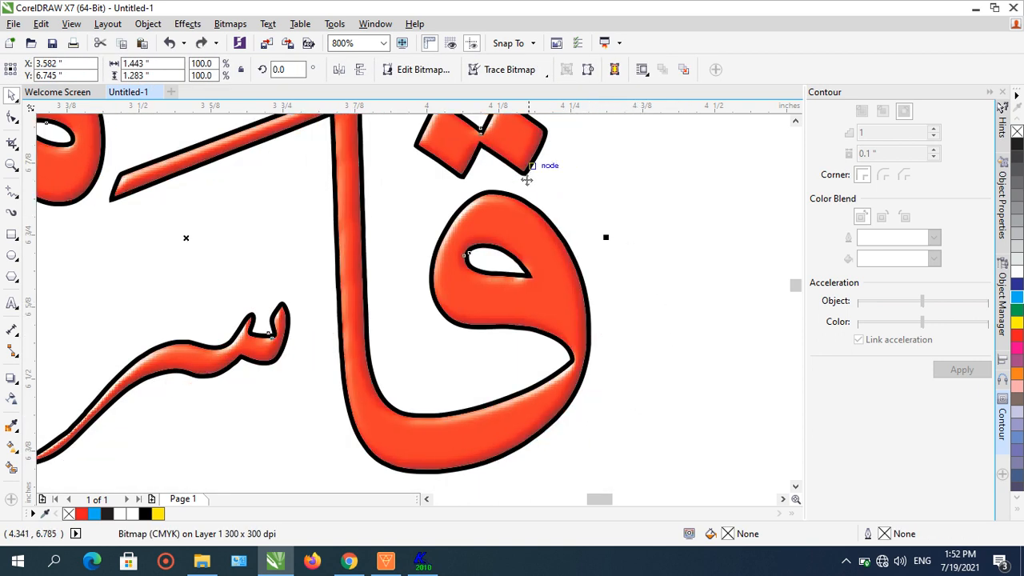
- Try deleting the textured word bitmap, then undo the deletion
{"action": "scroll", "coordinate": [526, 180], "scroll_direction": "down", "scroll_amount": 4}
{"action": "scroll", "coordinate": [334, 190], "scroll_direction": "up", "scroll_amount": 4}
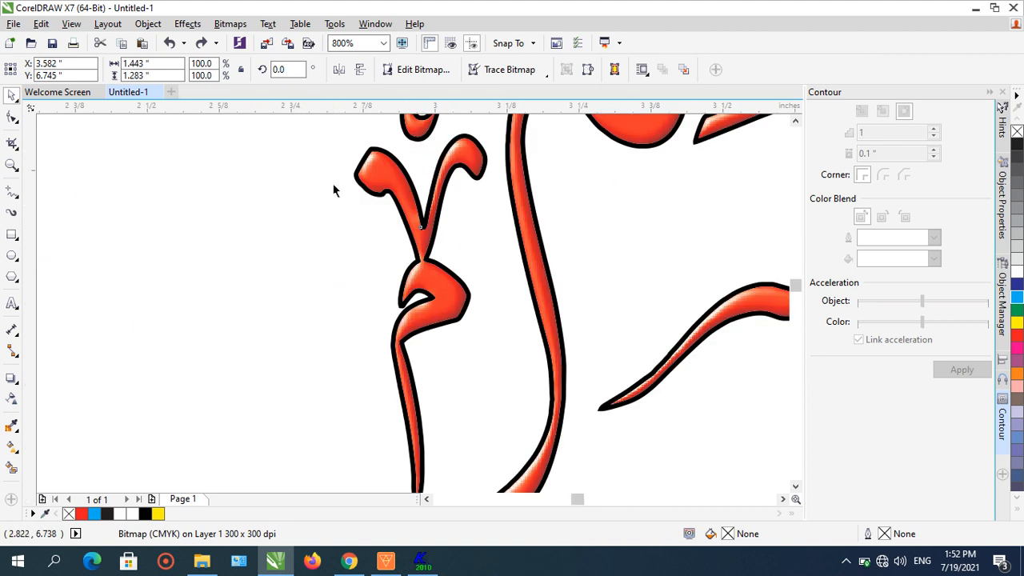
{"action": "scroll", "coordinate": [334, 185], "scroll_direction": "up", "scroll_amount": 1}
{"action": "left_click", "coordinate": [289, 196]}
{"action": "left_click", "coordinate": [385, 188]}
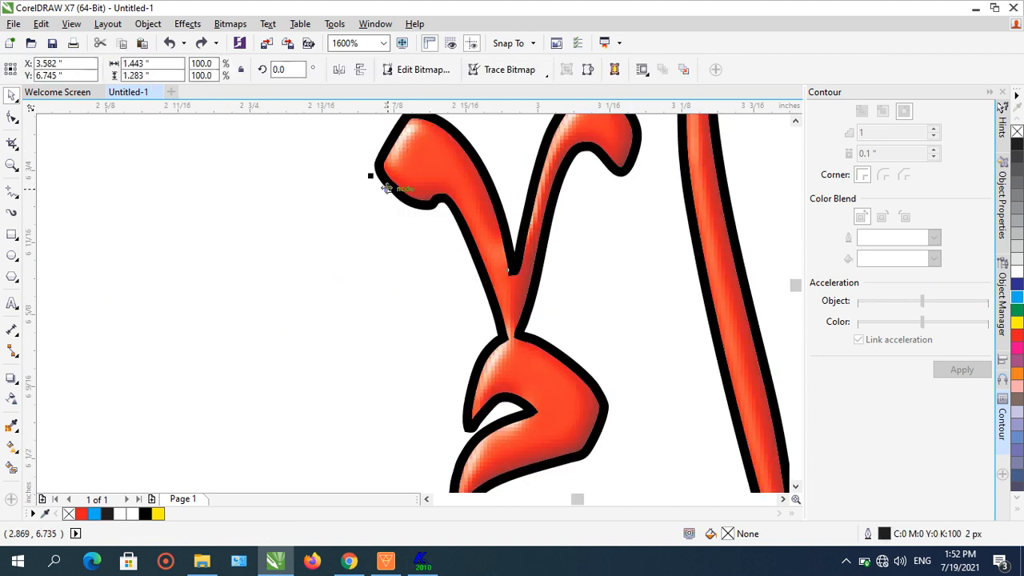
{"action": "left_click_drag", "start_coordinate": [386, 188], "coordinate": [350, 197]}
{"action": "key", "text": "Delete"}
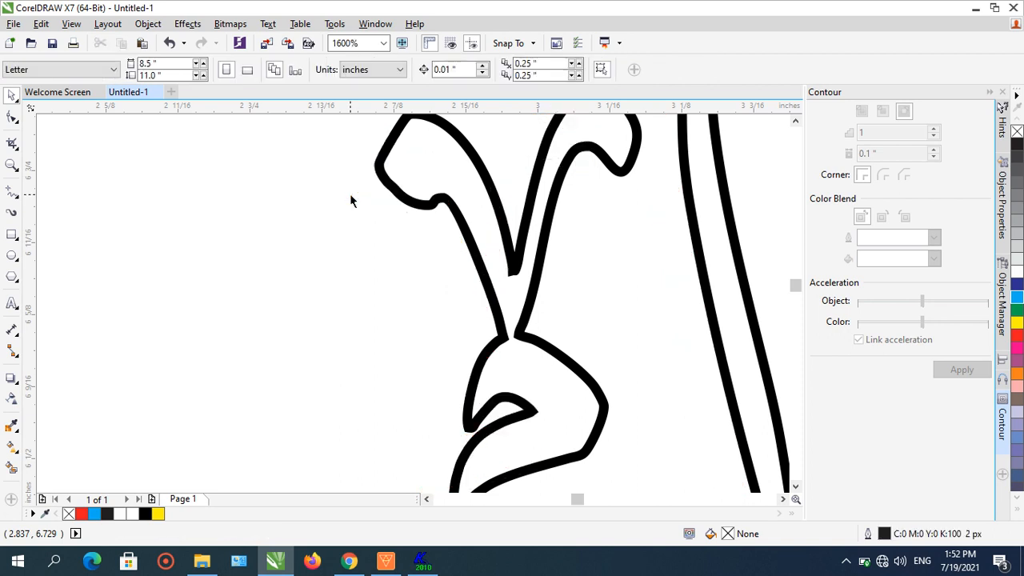
{"action": "key", "text": "ctrl+z"}
{"action": "key", "text": "ctrl+z"}
- Send the textured word bitmap to the back of the page
{"action": "left_click", "coordinate": [372, 195]}
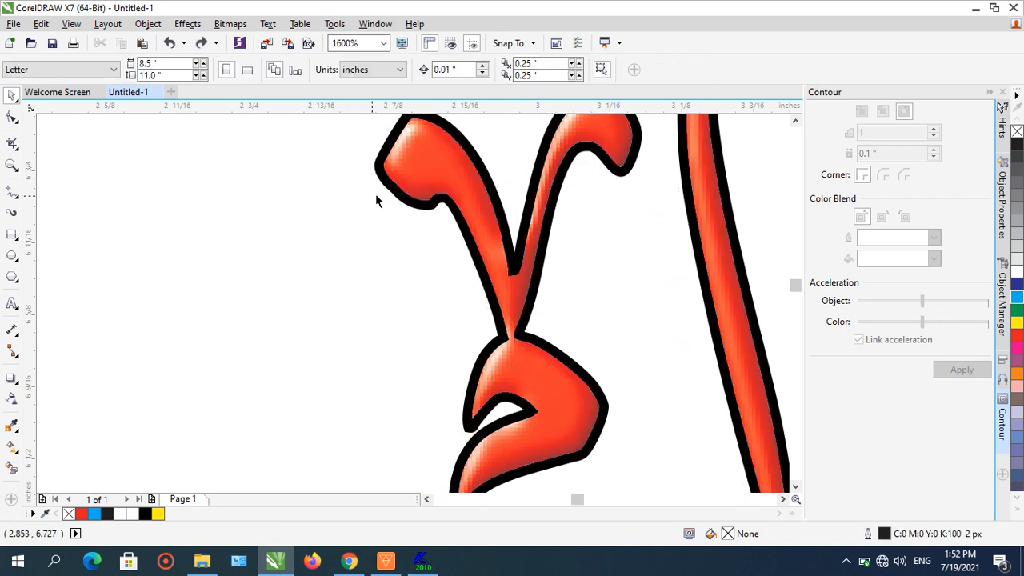
{"action": "left_click_drag", "start_coordinate": [379, 183], "coordinate": [373, 188]}
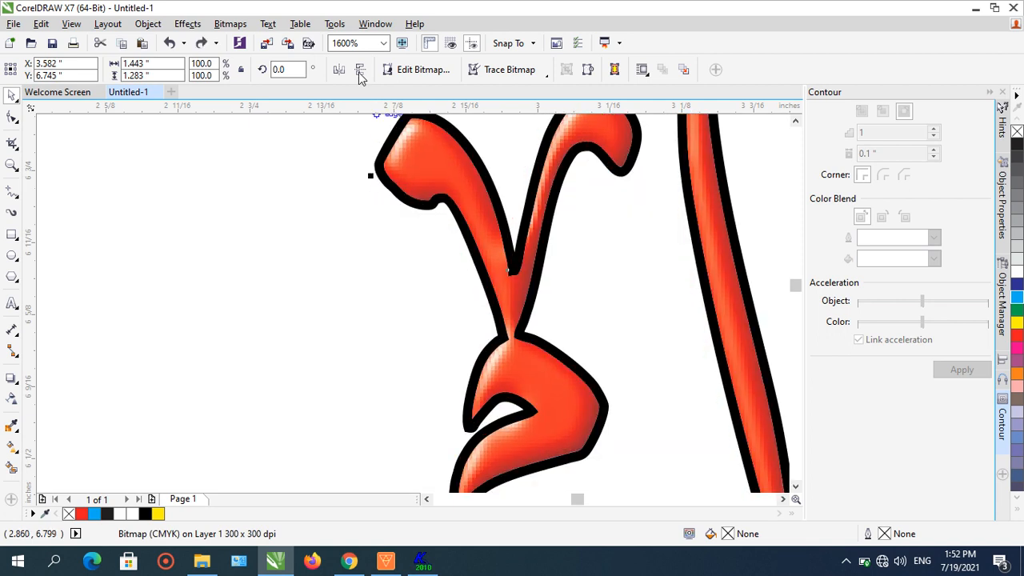
{"action": "left_click", "coordinate": [149, 24]}
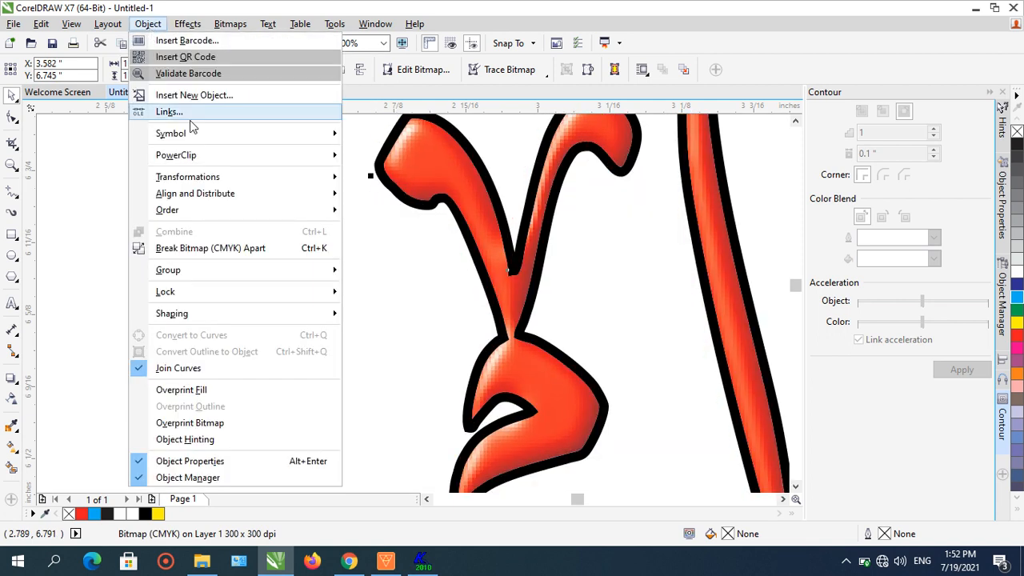
{"action": "mouse_move", "coordinate": [251, 209]}
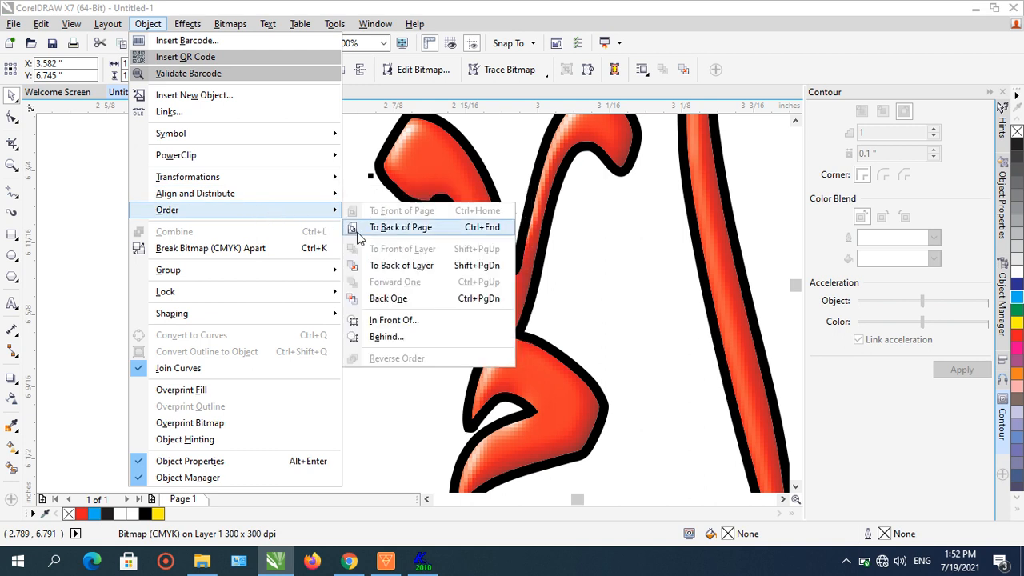
{"action": "left_click", "coordinate": [400, 227]}
- Select the outline object and color it yellow
{"action": "left_click", "coordinate": [383, 205]}
{"action": "left_click", "coordinate": [394, 197]}
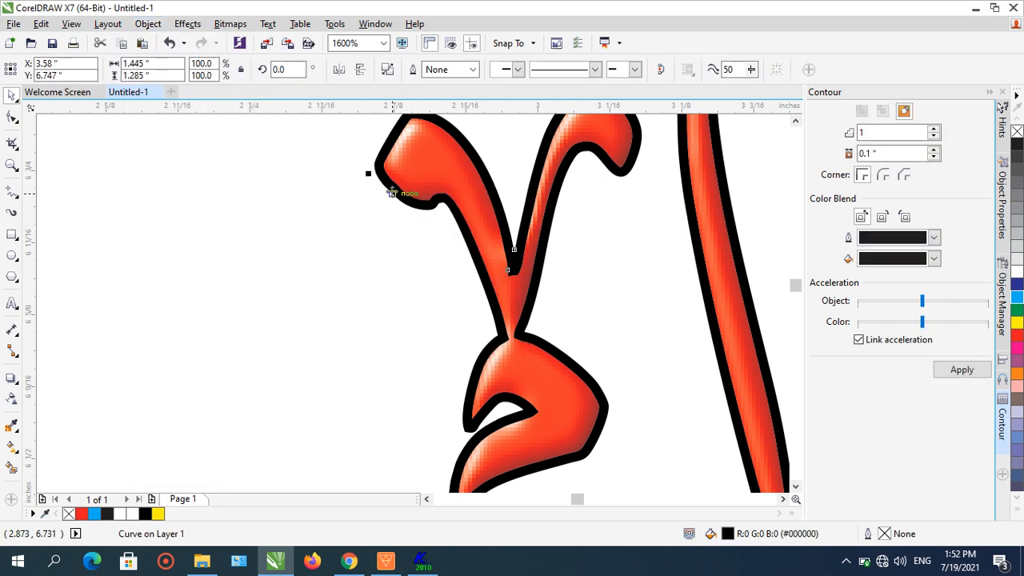
{"action": "left_click_drag", "start_coordinate": [372, 171], "coordinate": [337, 175]}
{"action": "left_click", "coordinate": [169, 43]}
{"action": "scroll", "coordinate": [337, 244], "scroll_direction": "down", "scroll_amount": 3}
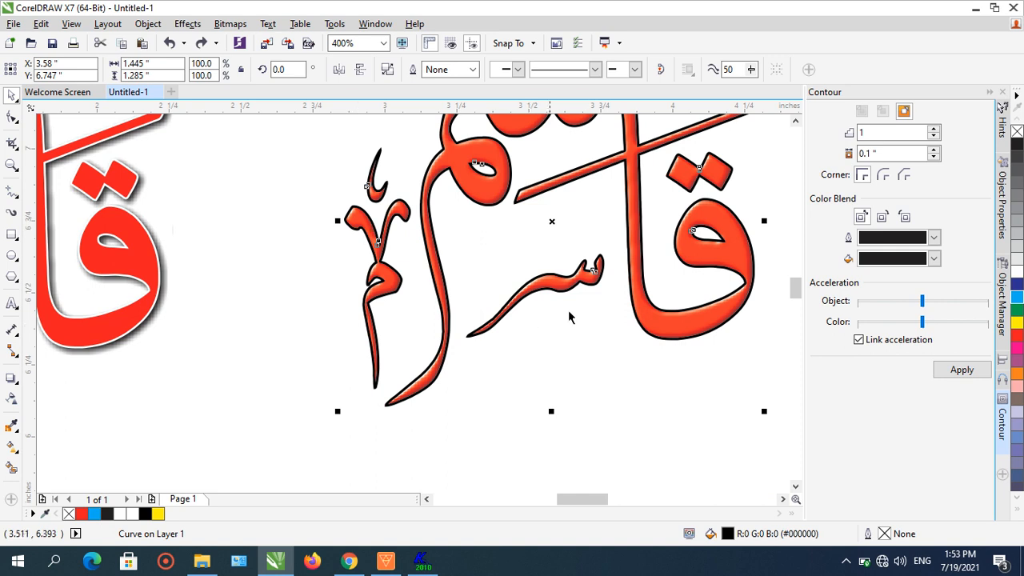
{"action": "right_click", "coordinate": [1018, 325]}
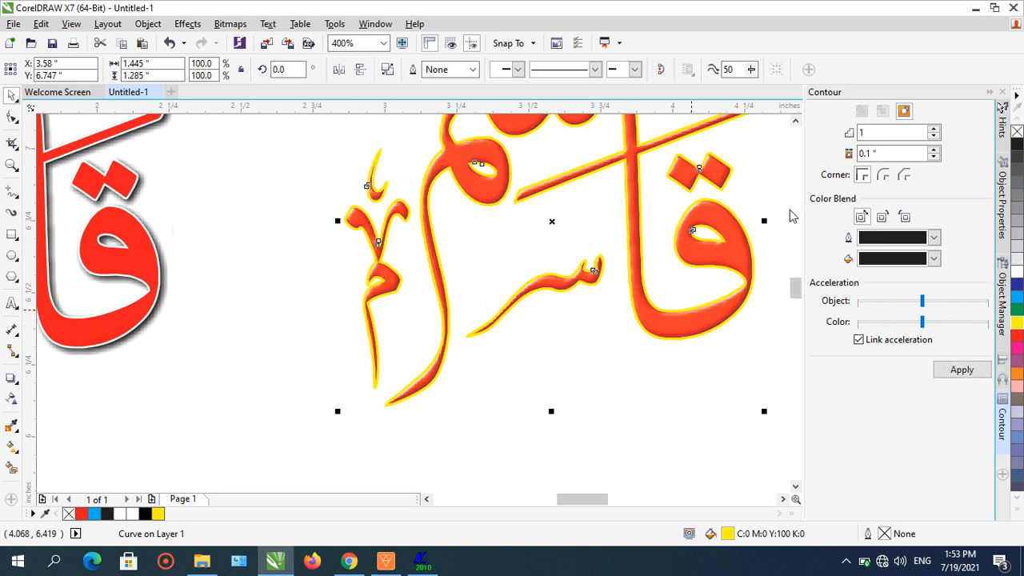
- Select the outline object again and recolor it cyan
{"action": "scroll", "coordinate": [720, 240], "scroll_direction": "down", "scroll_amount": 1}
{"action": "left_click", "coordinate": [541, 192]}
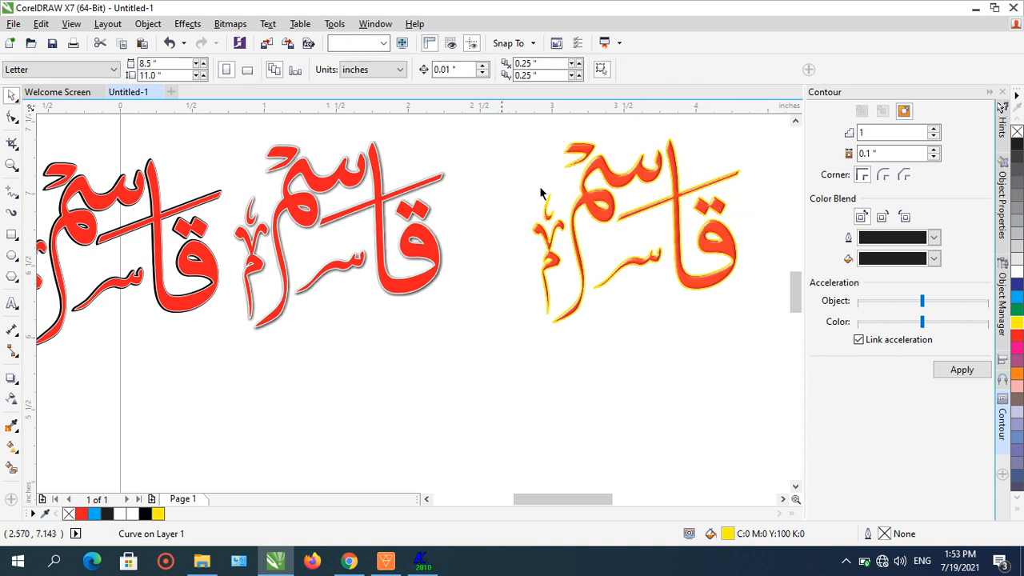
{"action": "left_click", "coordinate": [796, 122]}
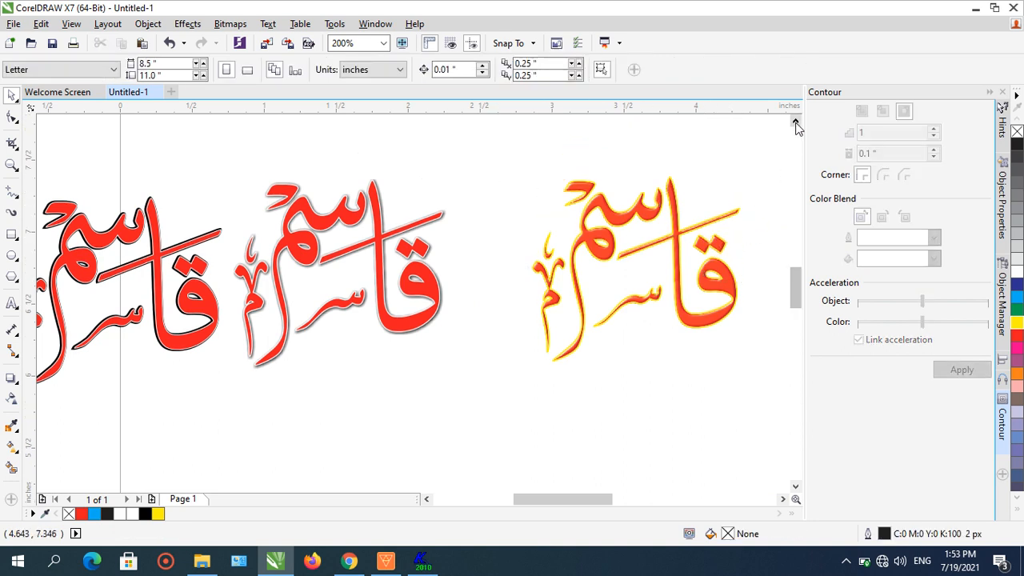
{"action": "left_click", "coordinate": [784, 500]}
{"action": "left_click", "coordinate": [784, 500]}
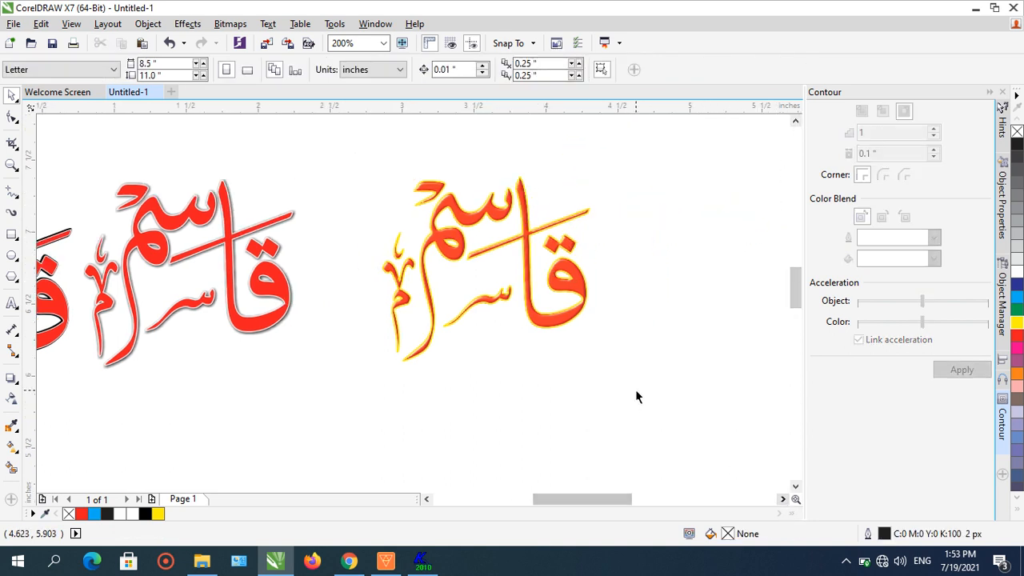
{"action": "left_click", "coordinate": [588, 214]}
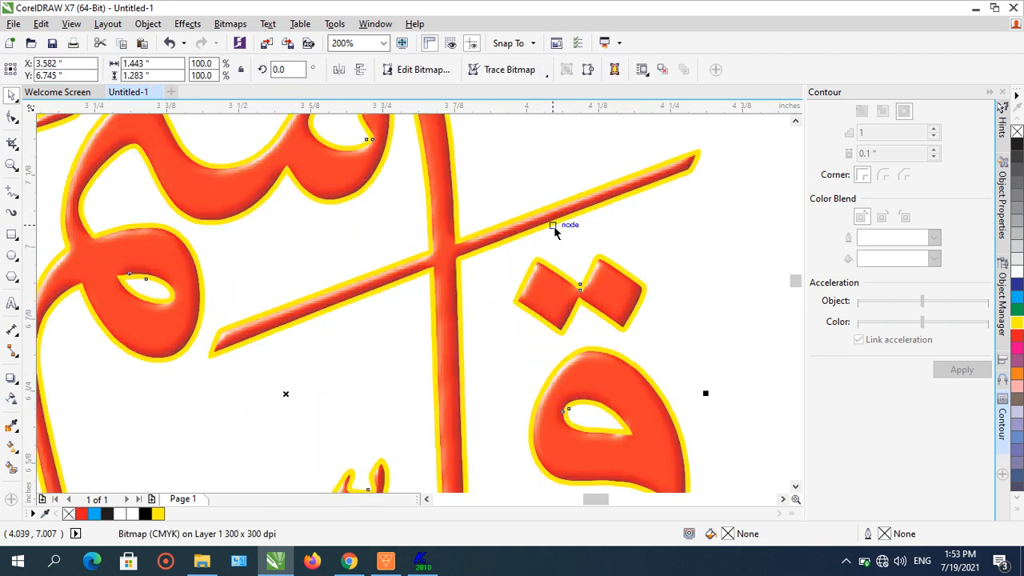
{"action": "scroll", "coordinate": [567, 224], "scroll_direction": "up", "scroll_amount": 2}
{"action": "left_click", "coordinate": [570, 232]}
{"action": "key", "text": "Escape"}
{"action": "left_click_drag", "start_coordinate": [660, 184], "coordinate": [663, 195]}
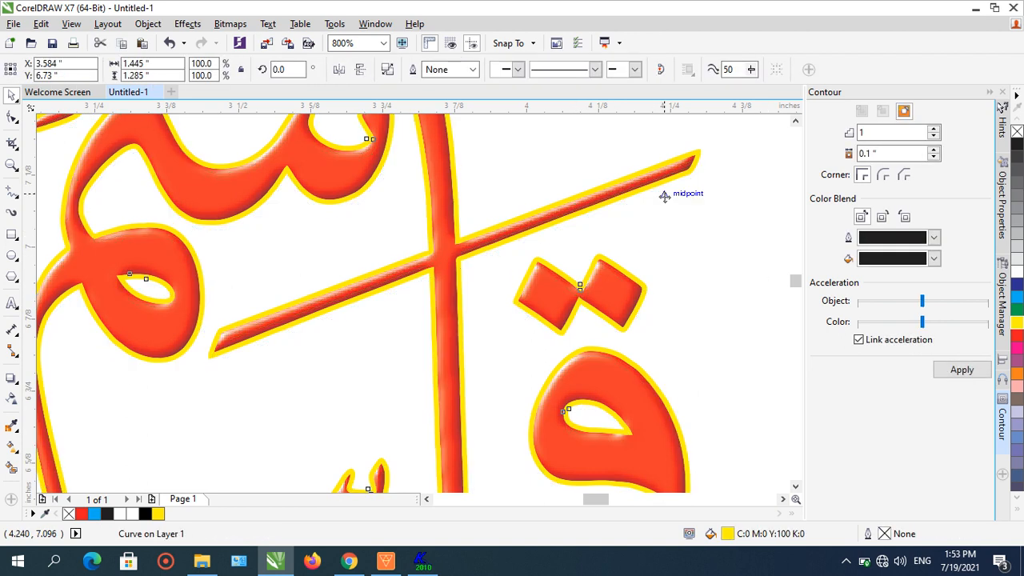
{"action": "left_click", "coordinate": [169, 43]}
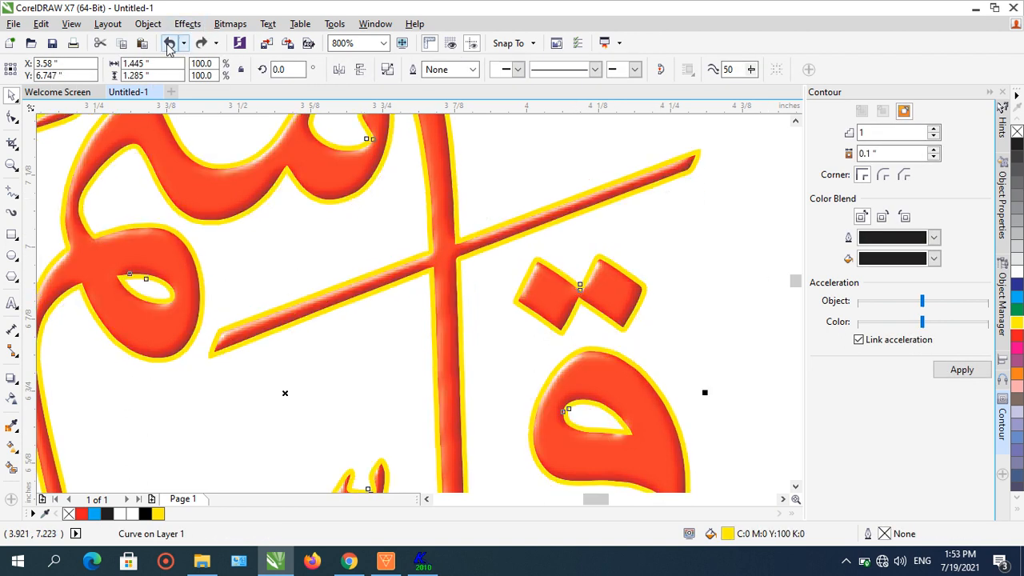
{"action": "scroll", "coordinate": [457, 148], "scroll_direction": "down", "scroll_amount": 1}
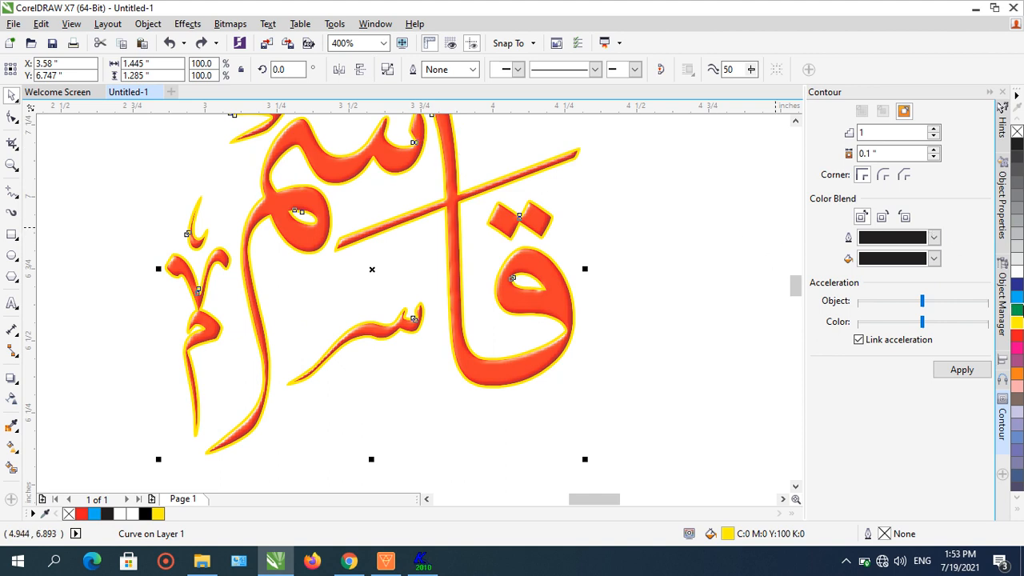
{"action": "left_click", "coordinate": [1019, 301]}
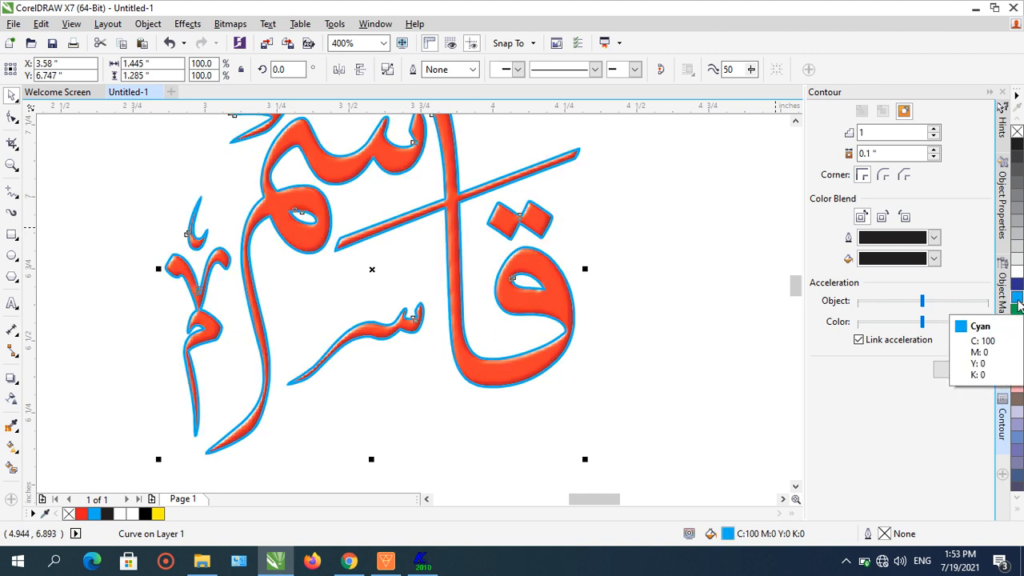
- Send the outline object to the back of the page
{"action": "scroll", "coordinate": [488, 299], "scroll_direction": "down", "scroll_amount": 1}
{"action": "left_click", "coordinate": [544, 265]}
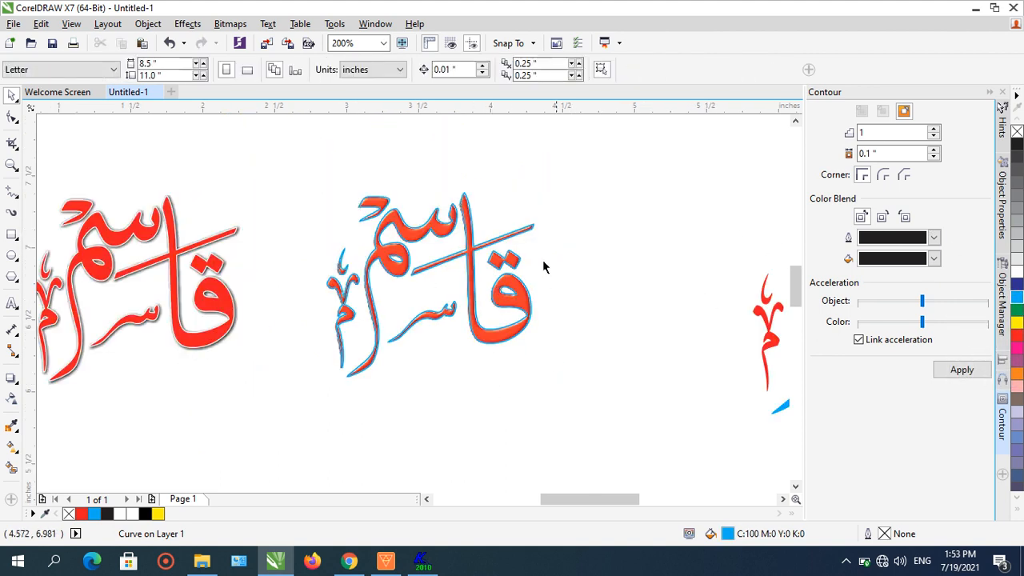
{"action": "scroll", "coordinate": [367, 276], "scroll_direction": "up", "scroll_amount": 1}
{"action": "left_click", "coordinate": [330, 236]}
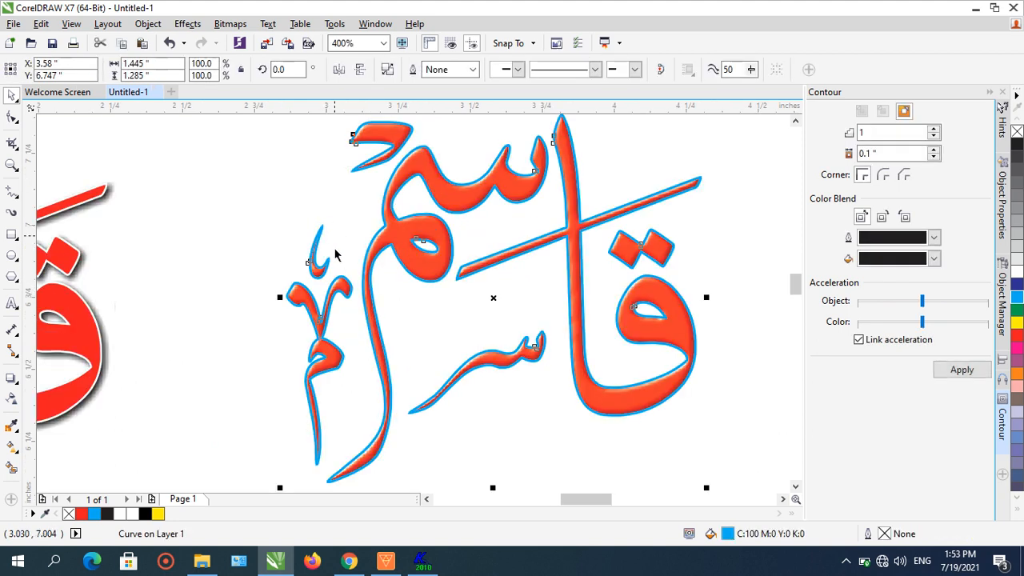
{"action": "scroll", "coordinate": [332, 252], "scroll_direction": "up", "scroll_amount": 1}
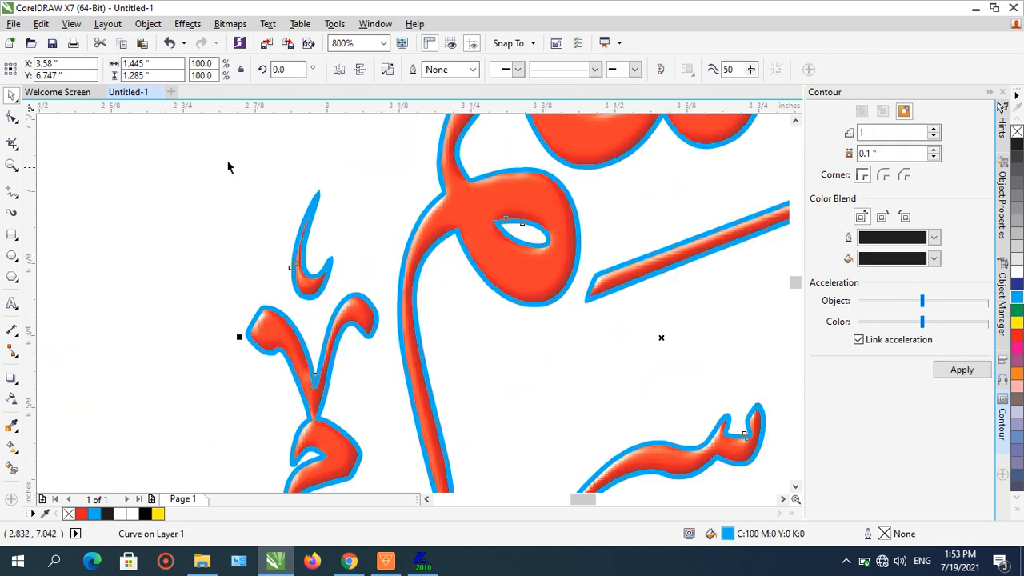
{"action": "left_click", "coordinate": [148, 24]}
{"action": "mouse_move", "coordinate": [203, 209]}
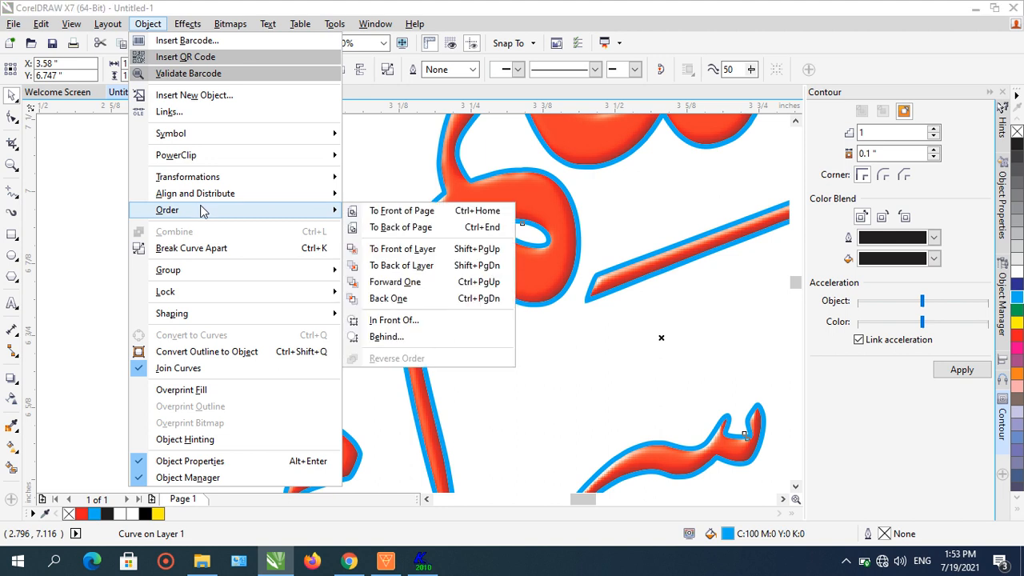
{"action": "left_click", "coordinate": [370, 228]}
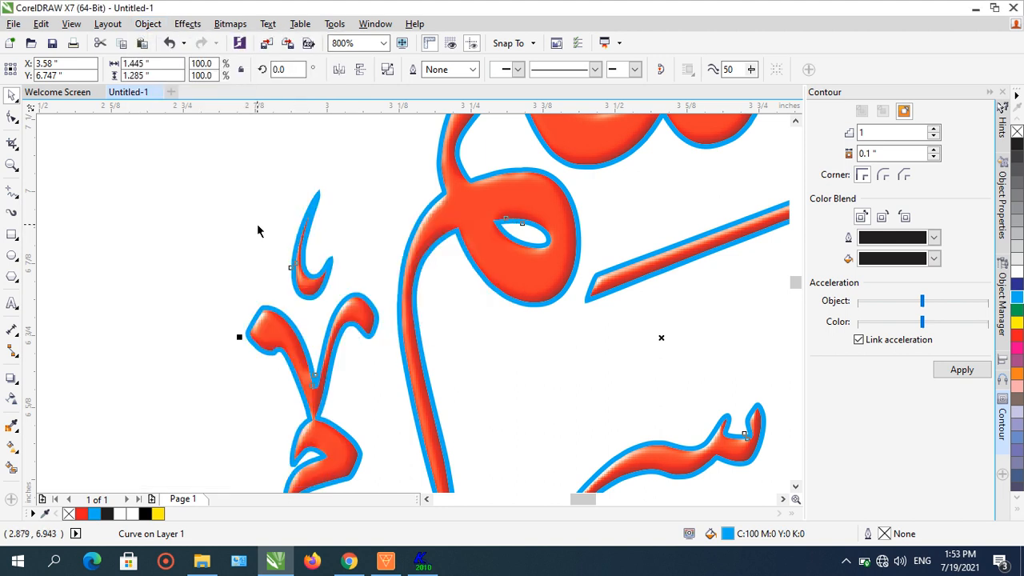
- Apply the Small Glow drop shadow preset to the outlined word
{"action": "left_click", "coordinate": [12, 352]}
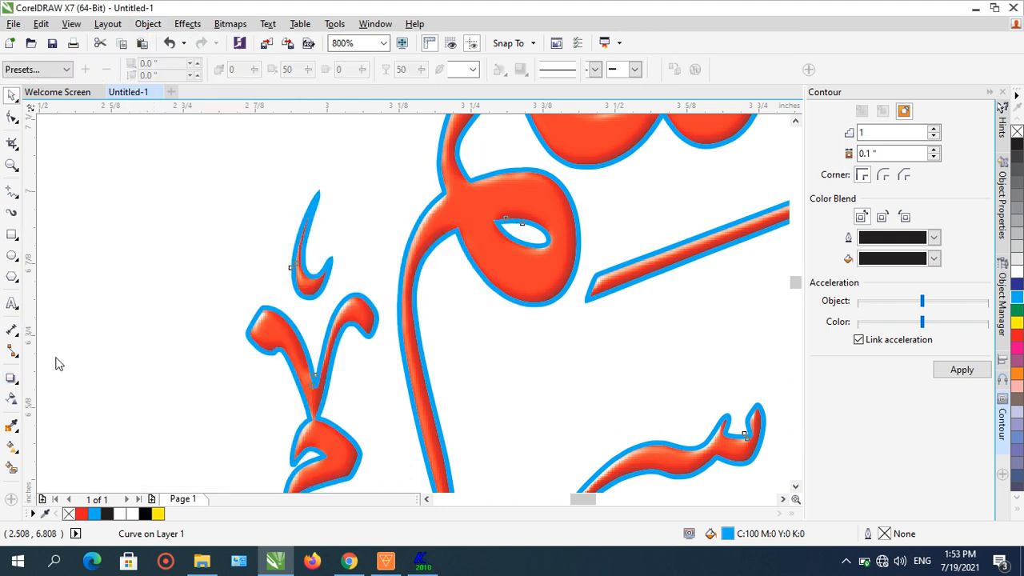
{"action": "left_click", "coordinate": [68, 71]}
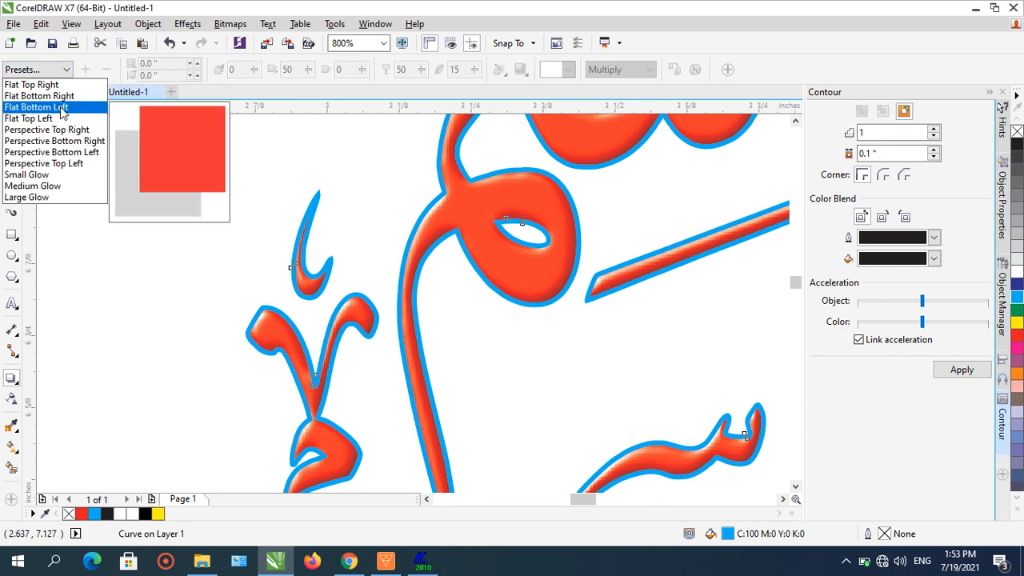
{"action": "left_click", "coordinate": [68, 174]}
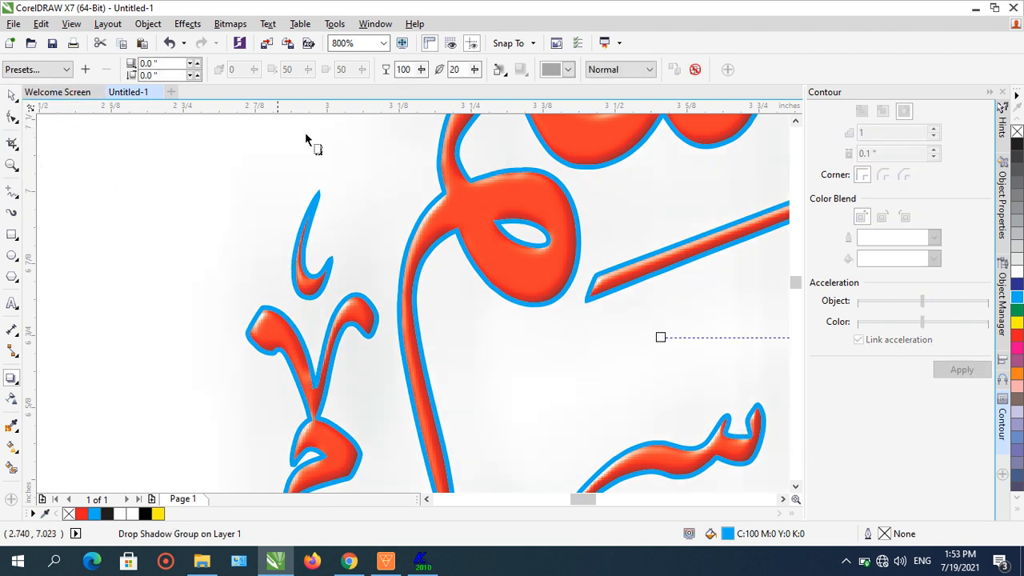
- Set the glow's color to black and reduce its feathering to about 3
{"action": "left_click", "coordinate": [475, 71]}
{"action": "left_click_drag", "start_coordinate": [470, 86], "coordinate": [465, 88]}
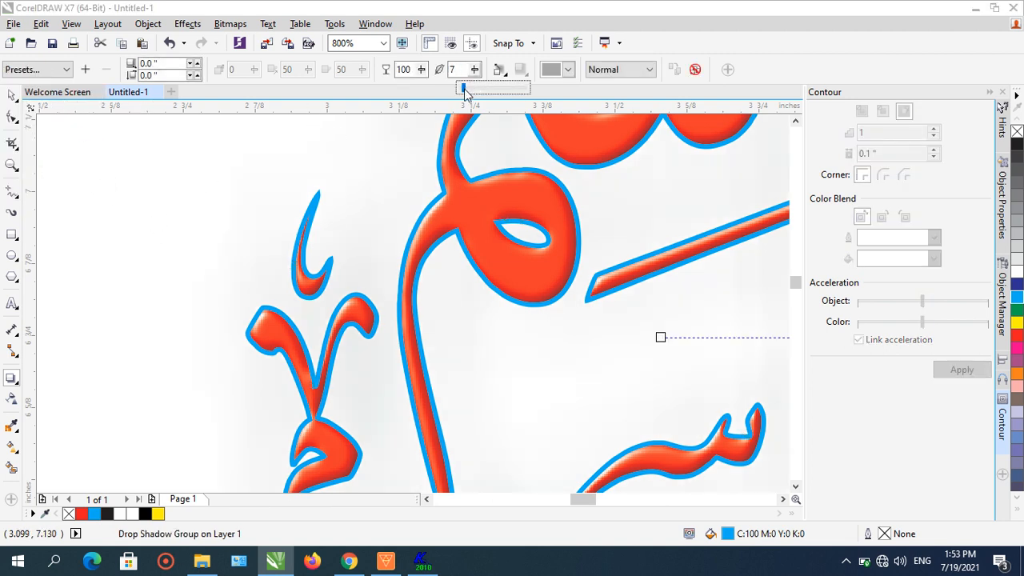
{"action": "left_click", "coordinate": [568, 69]}
{"action": "left_click", "coordinate": [546, 85]}
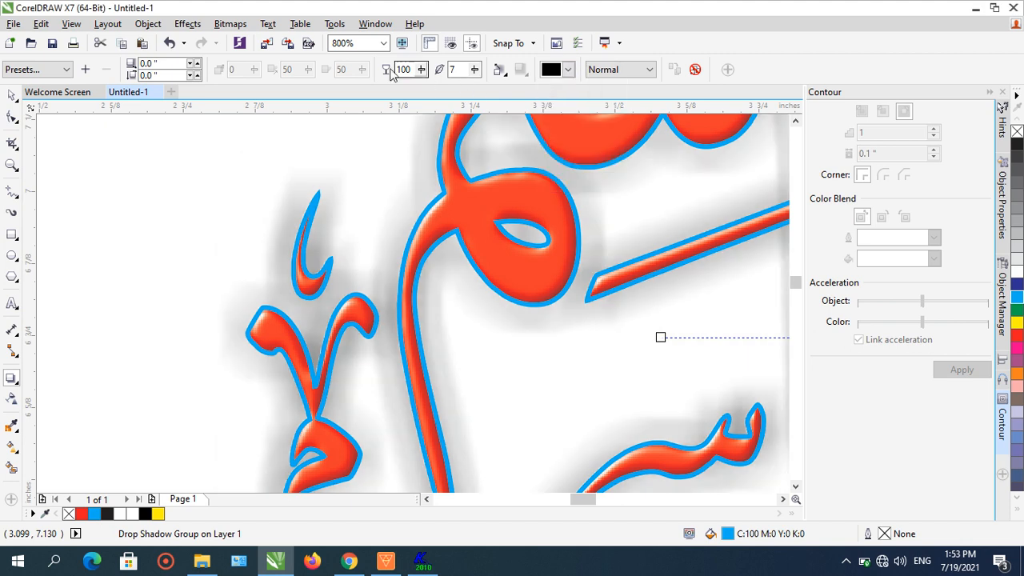
{"action": "left_click", "coordinate": [476, 70]}
{"action": "left_click_drag", "start_coordinate": [477, 85], "coordinate": [477, 81]}
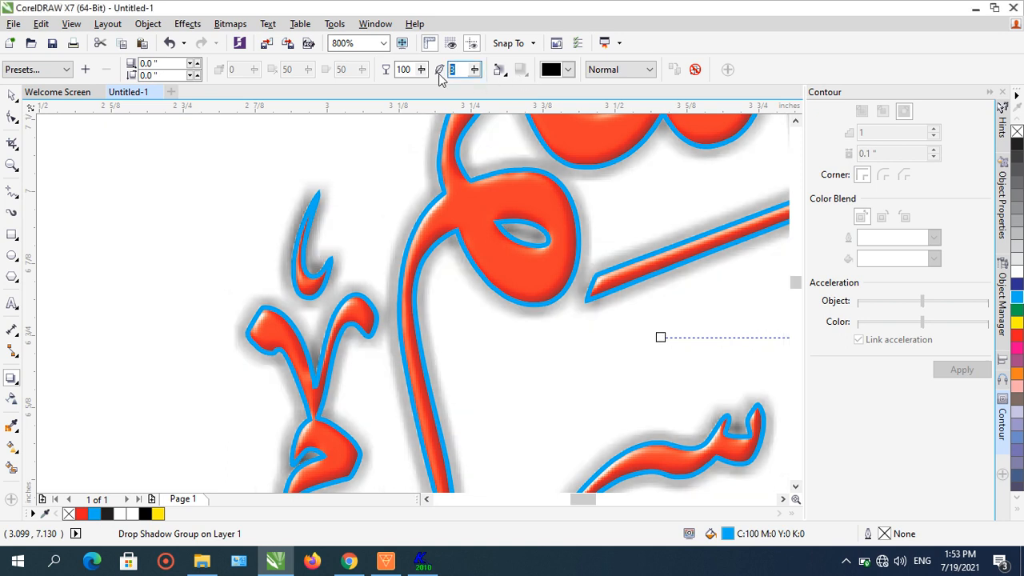
- Reduce the glow shadow's feathering to 1
{"action": "key", "text": "Return"}
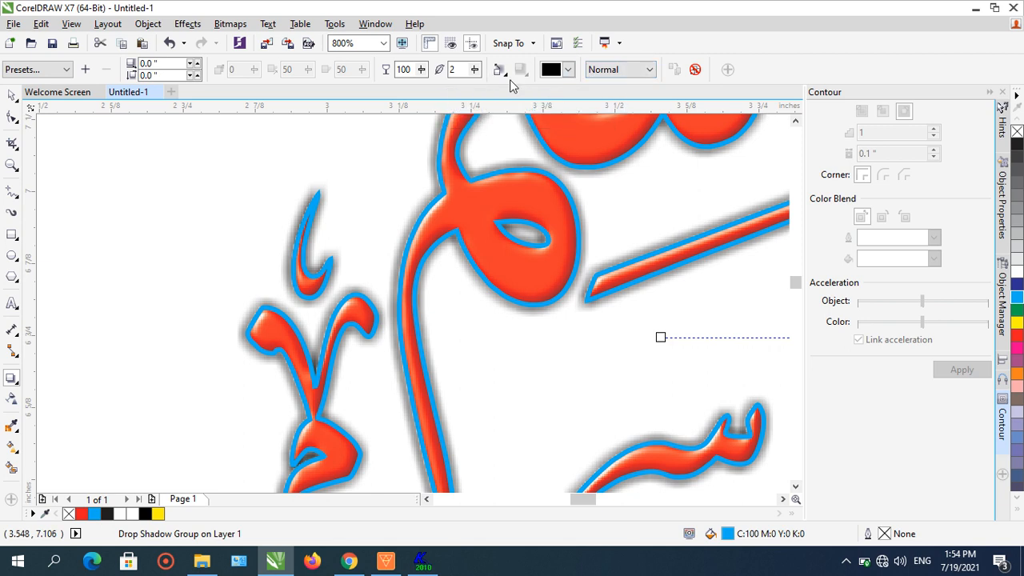
{"action": "scroll", "coordinate": [625, 180], "scroll_direction": "down", "scroll_amount": 2}
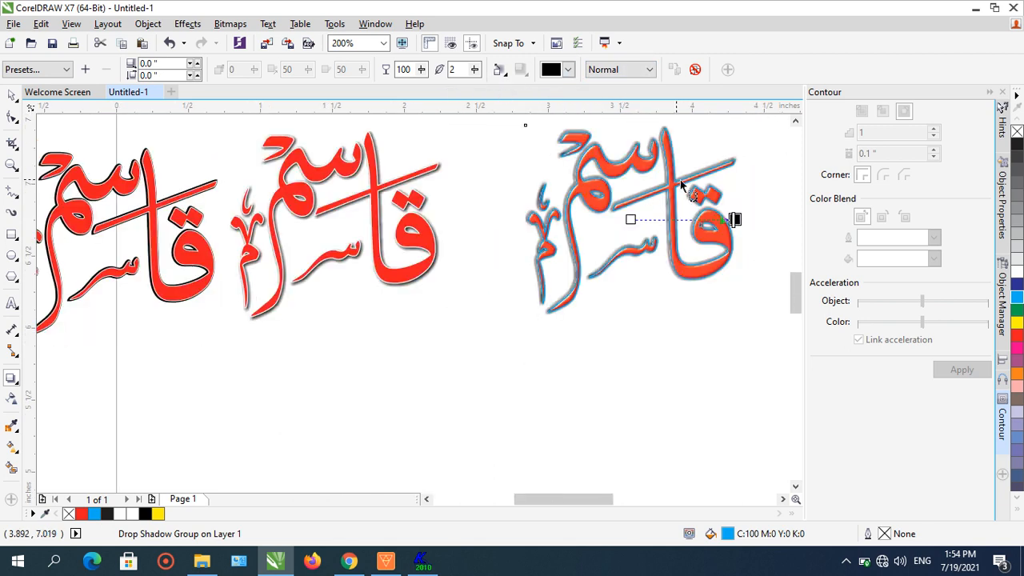
{"action": "scroll", "coordinate": [669, 172], "scroll_direction": "up", "scroll_amount": 1}
{"action": "left_click", "coordinate": [453, 69]}
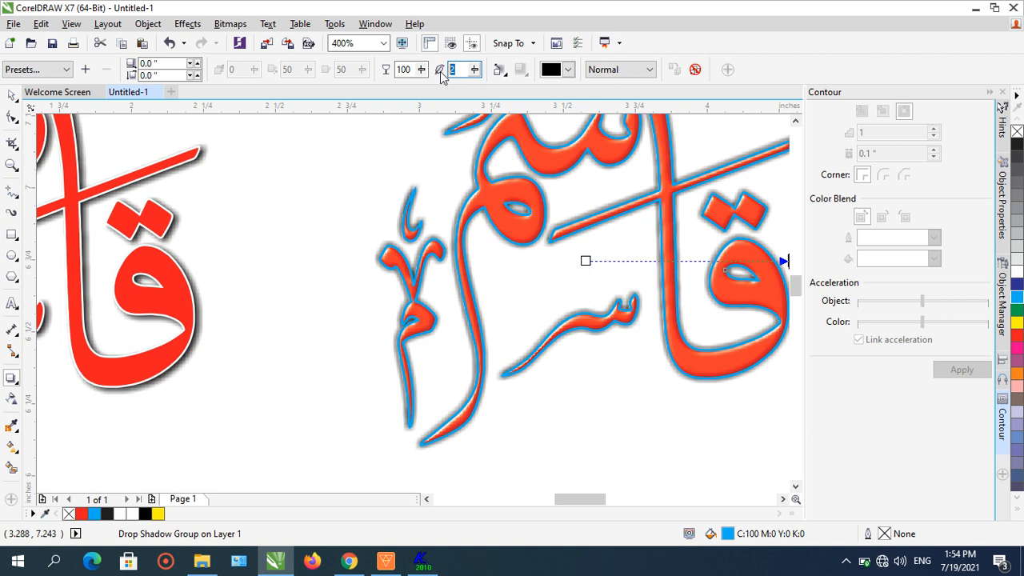
{"action": "type", "text": "1"}
{"action": "key", "text": "Return"}
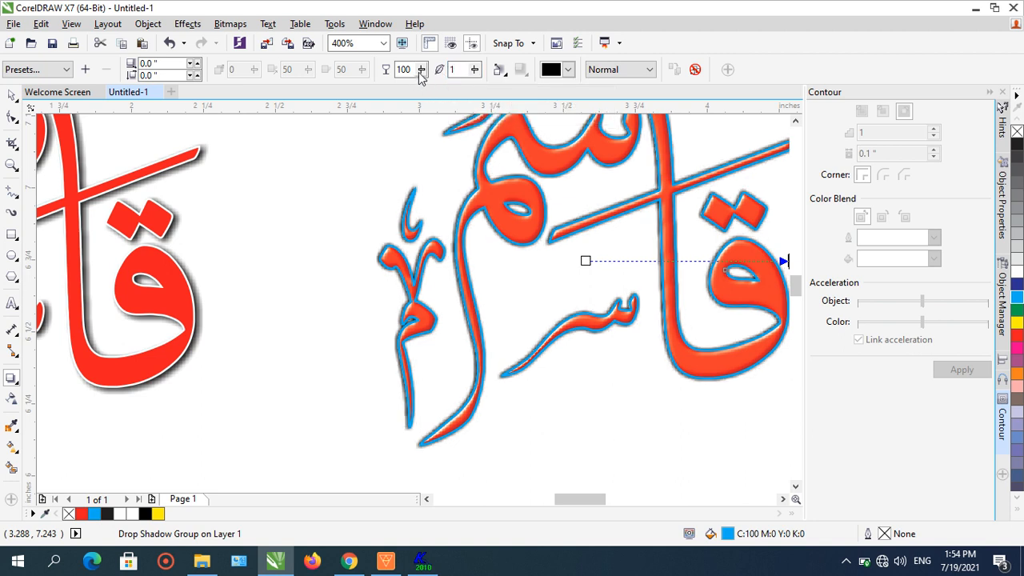
- Lower the glow shadow's opacity to 69
{"action": "left_click_drag", "start_coordinate": [419, 72], "coordinate": [406, 80]}
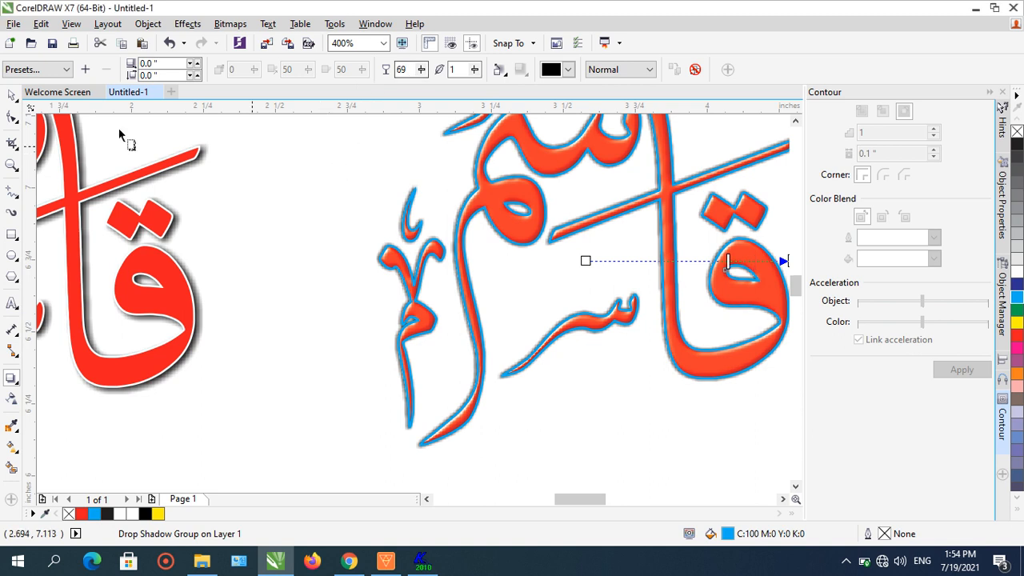
{"action": "left_click", "coordinate": [12, 94]}
{"action": "left_click", "coordinate": [323, 258]}
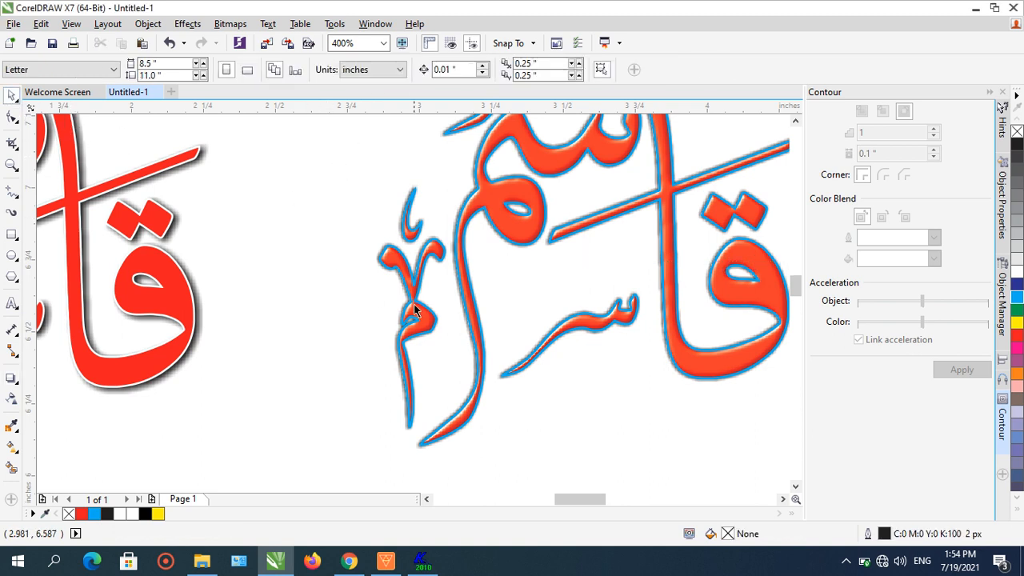
- Reposition the third word's bitmap inside its cyan outline
{"action": "scroll", "coordinate": [552, 367], "scroll_direction": "down", "scroll_amount": 1}
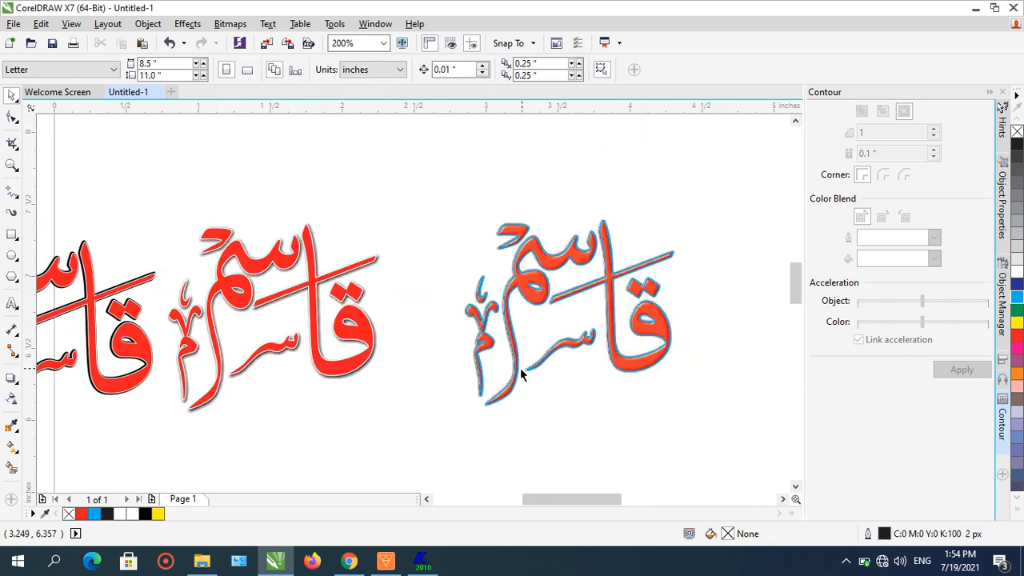
{"action": "scroll", "coordinate": [521, 370], "scroll_direction": "up", "scroll_amount": 2}
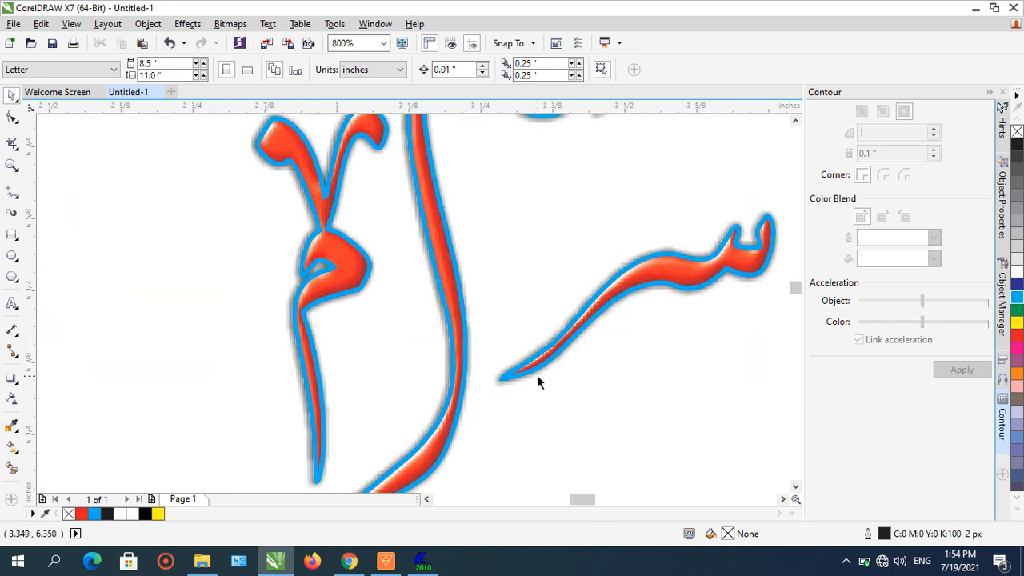
{"action": "left_click", "coordinate": [538, 382]}
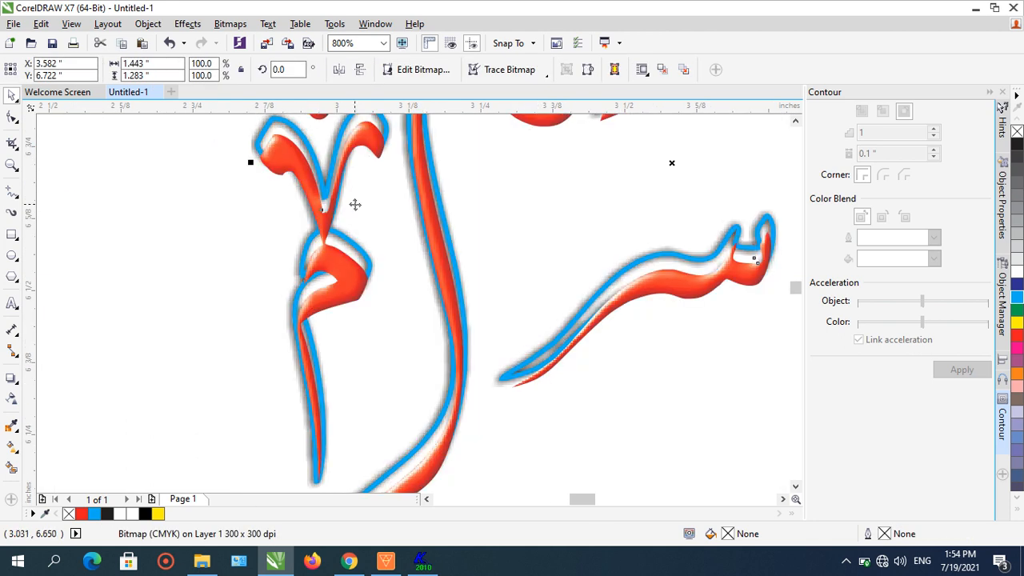
{"action": "scroll", "coordinate": [373, 249], "scroll_direction": "down", "scroll_amount": 1}
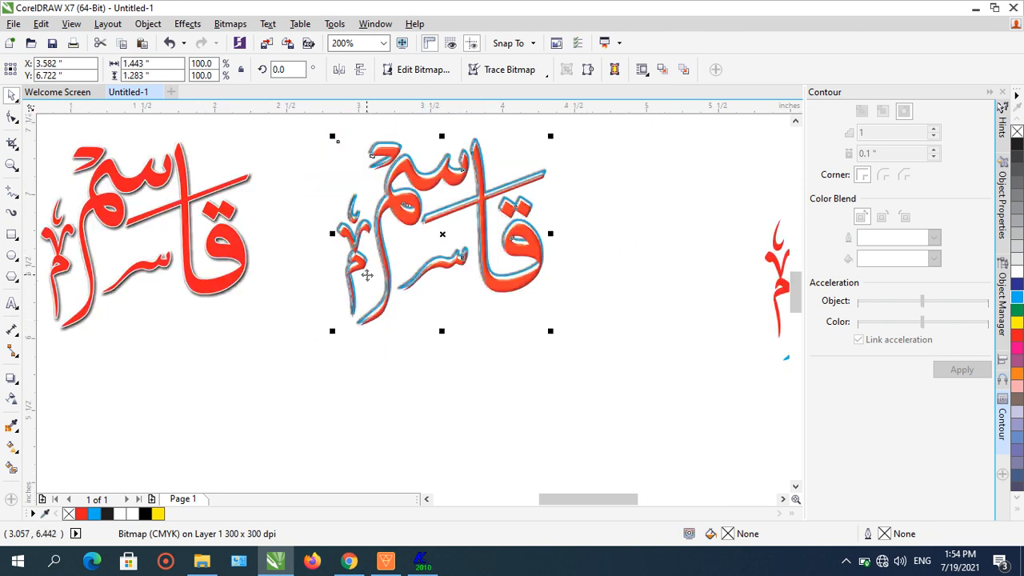
{"action": "scroll", "coordinate": [540, 252], "scroll_direction": "up", "scroll_amount": 1}
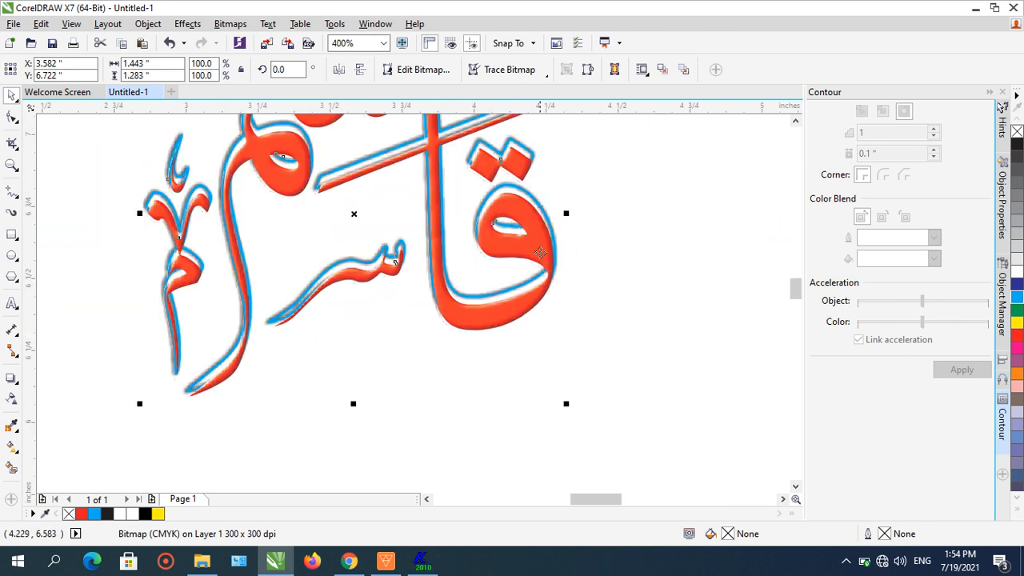
{"action": "left_click_drag", "start_coordinate": [539, 249], "coordinate": [554, 273]}
{"action": "left_click", "coordinate": [628, 238]}
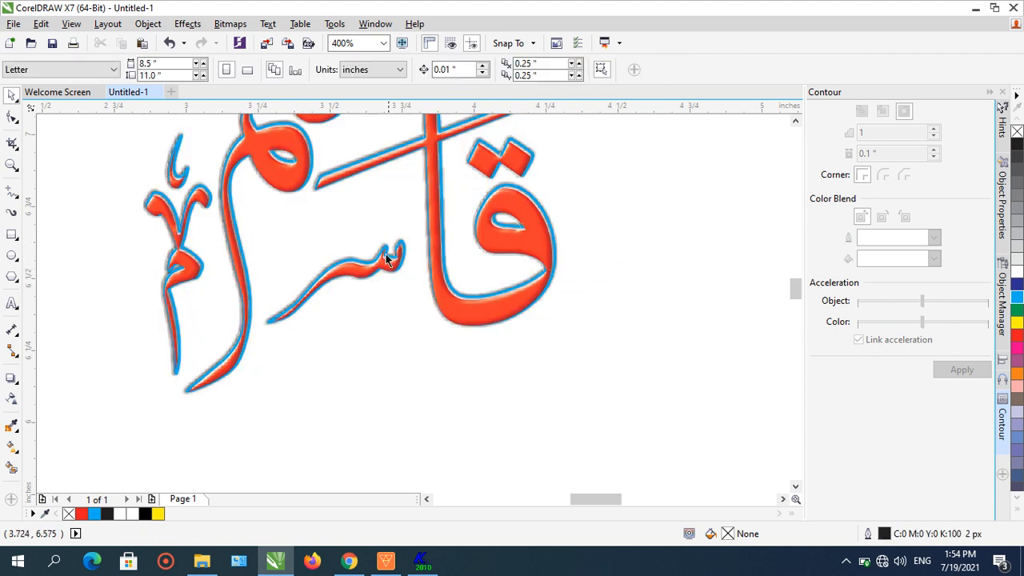
- Undo the last four actions on the third word
{"action": "scroll", "coordinate": [385, 256], "scroll_direction": "up", "scroll_amount": 2}
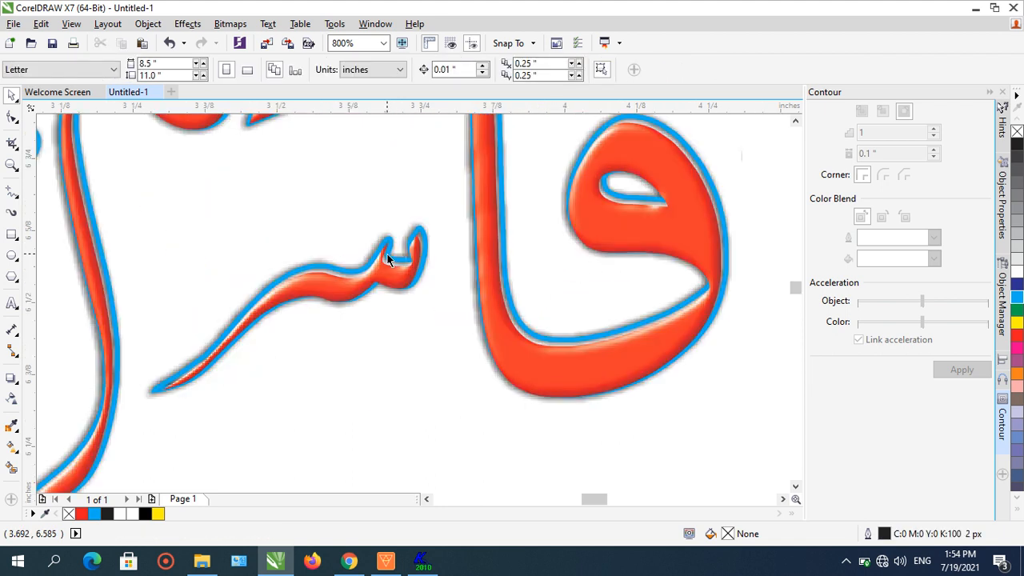
{"action": "left_click", "coordinate": [169, 44]}
{"action": "left_click", "coordinate": [169, 44]}
{"action": "left_click", "coordinate": [169, 44]}
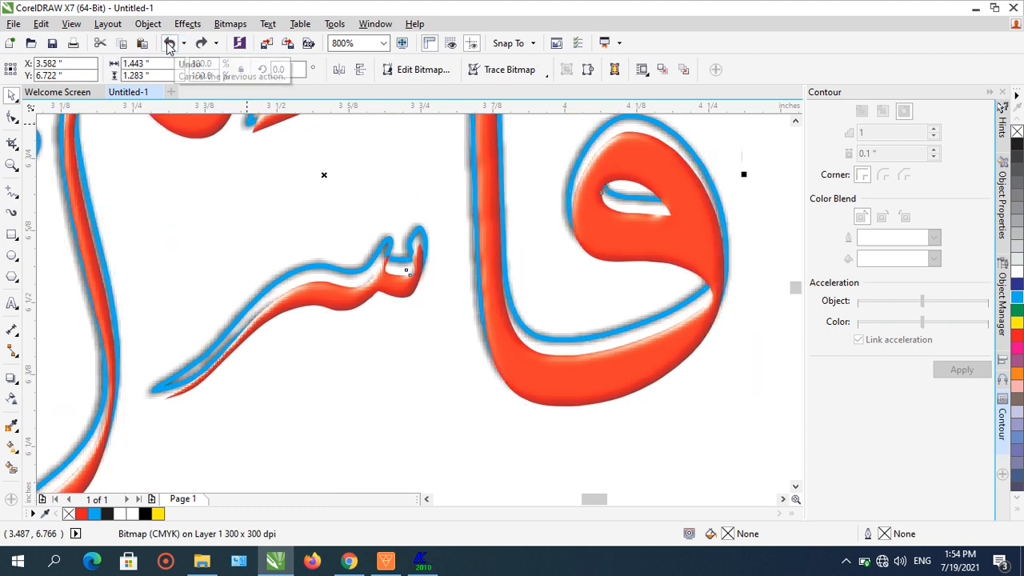
{"action": "left_click", "coordinate": [169, 44]}
{"action": "scroll", "coordinate": [521, 262], "scroll_direction": "down", "scroll_amount": 4}
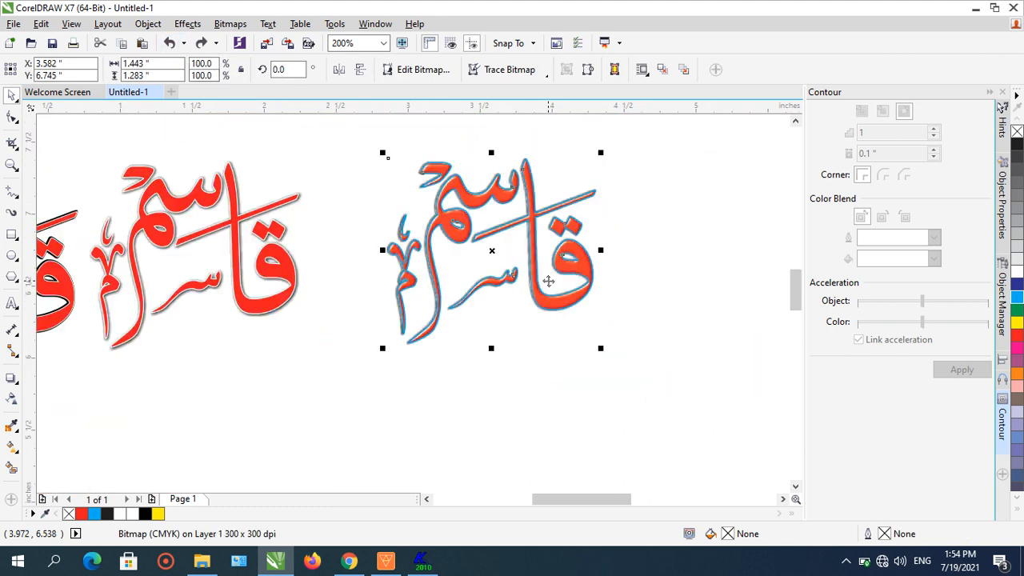
- Draw a rectangle about 5.9 × 2.5 inches around the first three words and send it to the back
{"action": "left_click", "coordinate": [661, 254]}
{"action": "scroll", "coordinate": [271, 277], "scroll_direction": "down", "scroll_amount": 2}
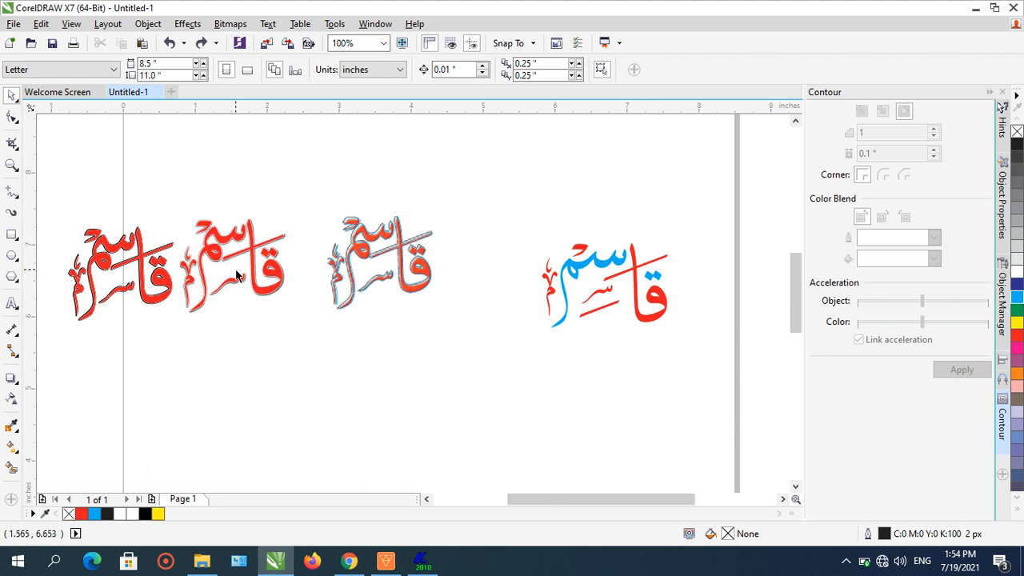
{"action": "left_click", "coordinate": [12, 234]}
{"action": "left_click_drag", "start_coordinate": [53, 173], "coordinate": [477, 352]}
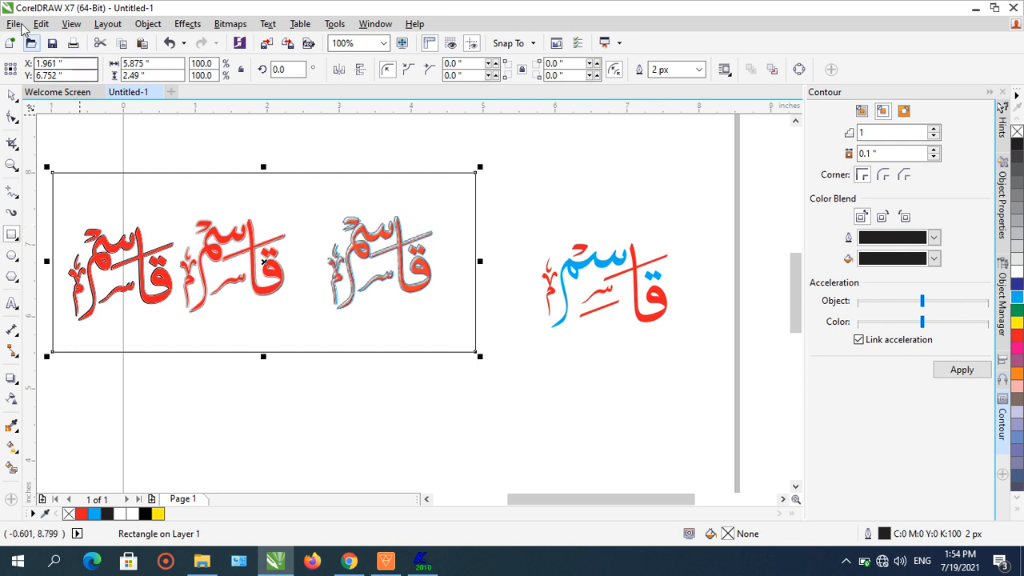
{"action": "left_click", "coordinate": [148, 24]}
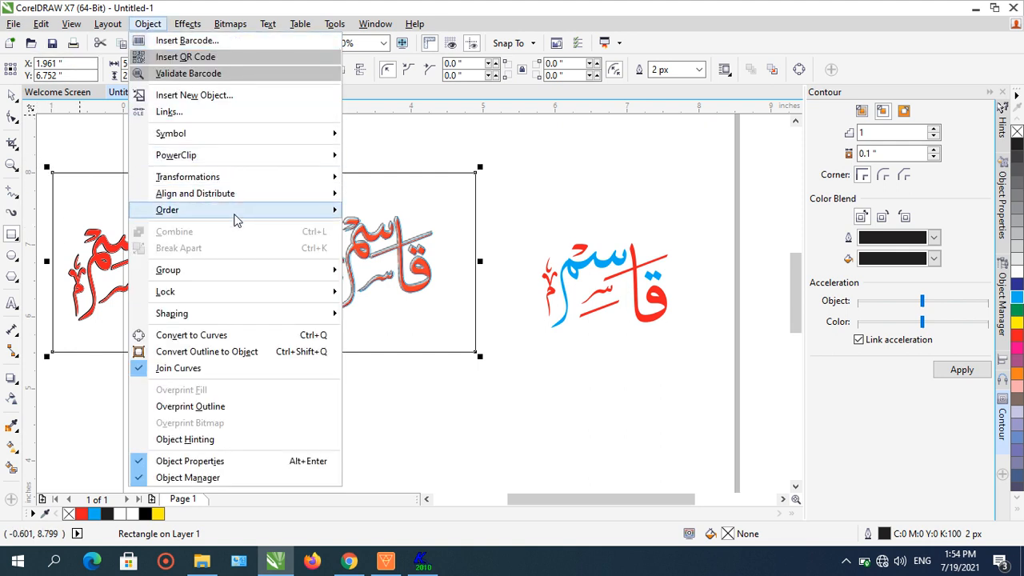
{"action": "mouse_move", "coordinate": [277, 212]}
{"action": "left_click", "coordinate": [364, 231]}
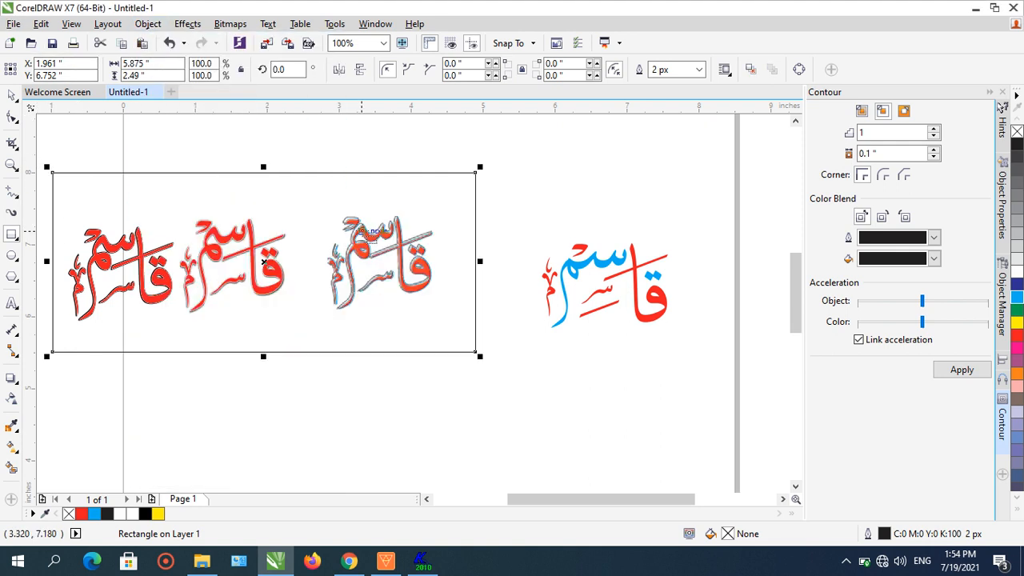
- Try several fill colors on the rectangle, ending with dark blue
{"action": "left_click", "coordinate": [1017, 248]}
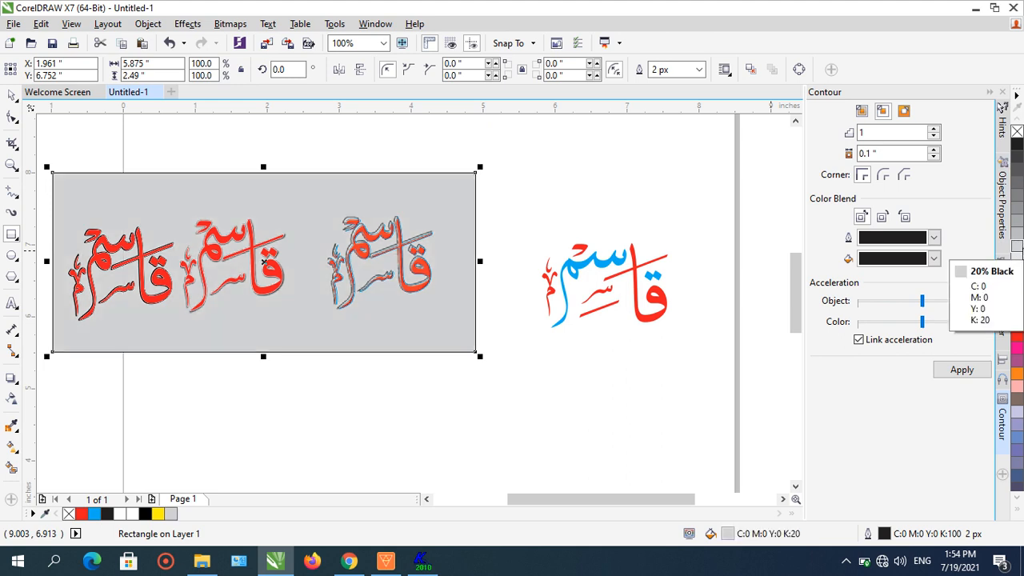
{"action": "left_click", "coordinate": [1018, 362]}
{"action": "scroll", "coordinate": [1017, 364], "scroll_direction": "down", "scroll_amount": 1}
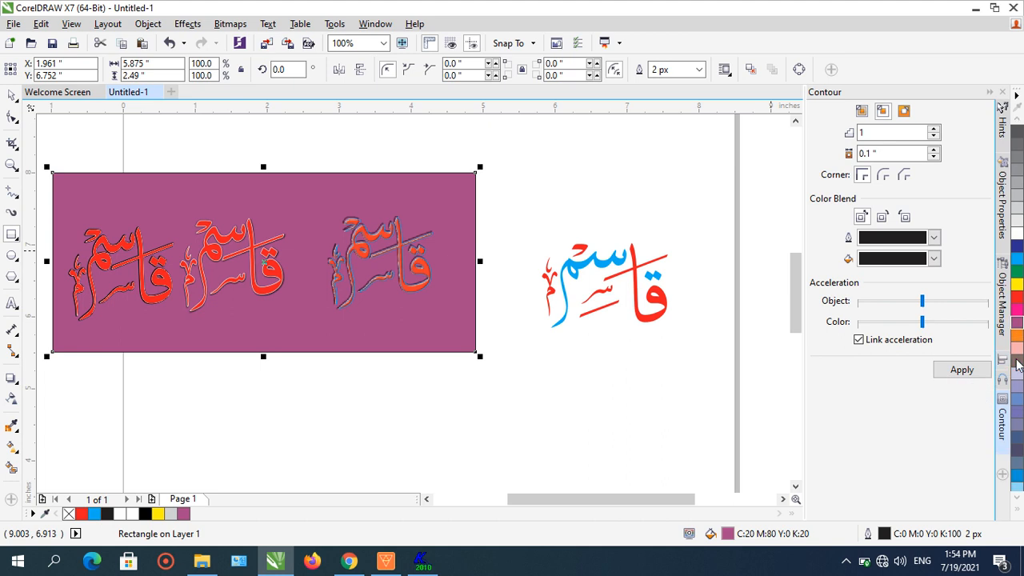
{"action": "scroll", "coordinate": [1018, 364], "scroll_direction": "down", "scroll_amount": 1}
{"action": "scroll", "coordinate": [1017, 364], "scroll_direction": "down", "scroll_amount": 1}
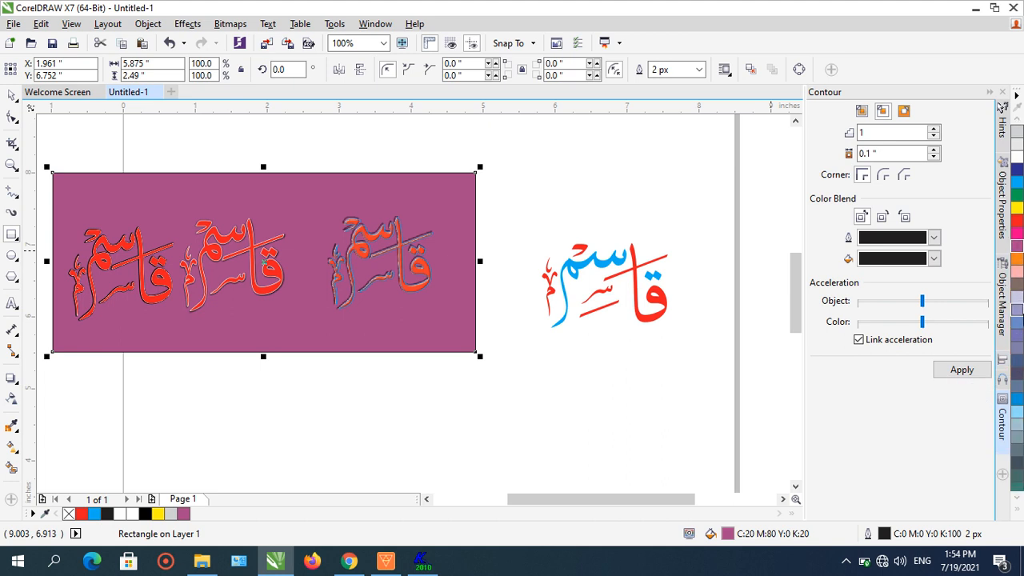
{"action": "left_click", "coordinate": [1016, 315]}
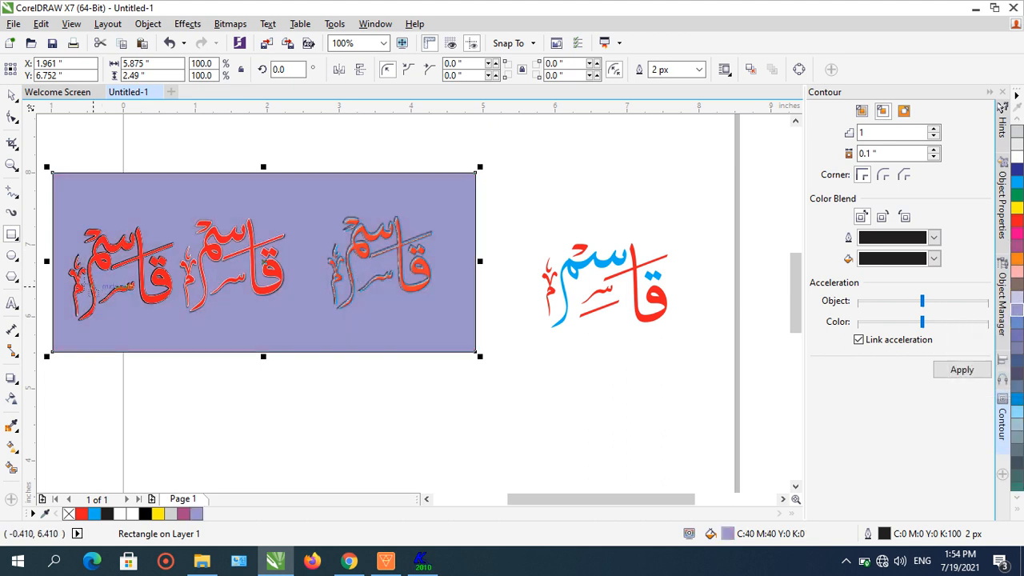
{"action": "scroll", "coordinate": [56, 265], "scroll_direction": "up", "scroll_amount": 1}
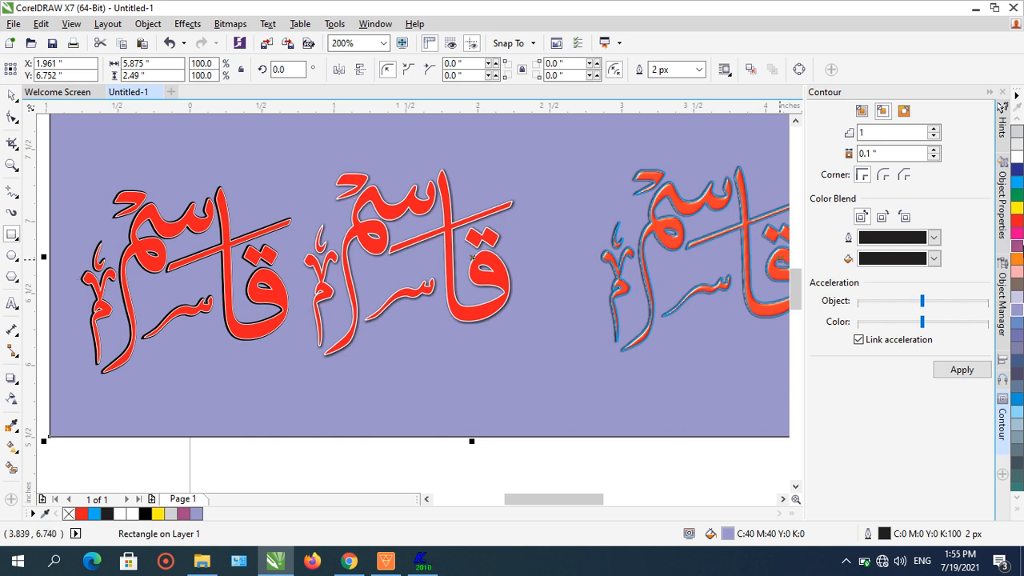
{"action": "left_click", "coordinate": [1018, 183]}
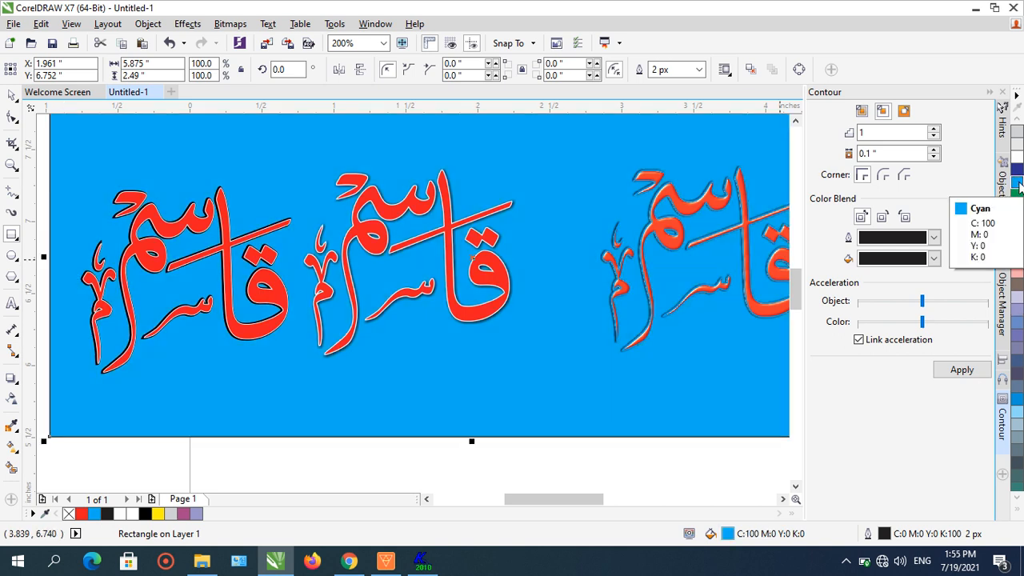
{"action": "left_click", "coordinate": [1016, 169]}
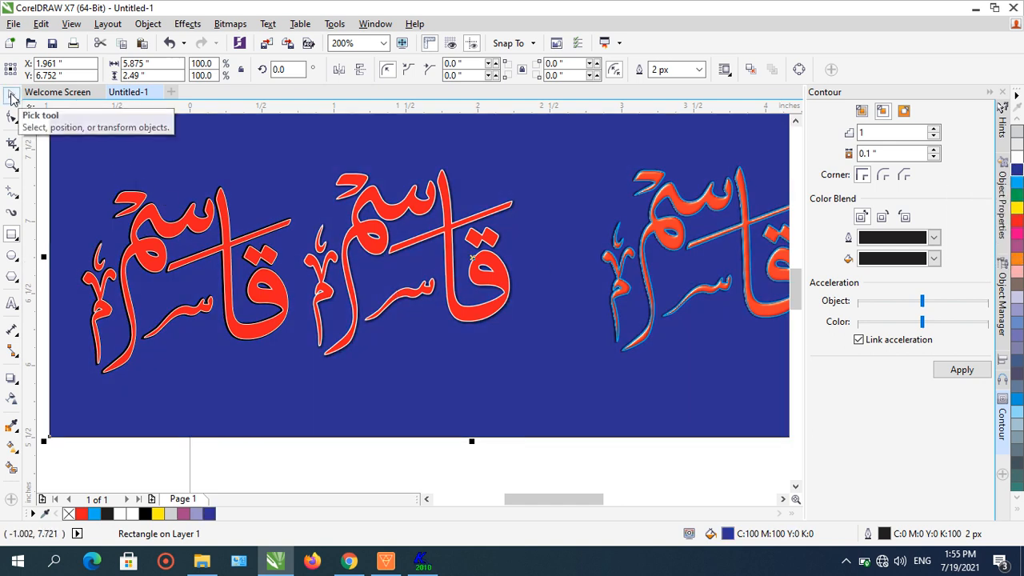
- Delete the background rectangle
{"action": "left_click", "coordinate": [12, 96]}
{"action": "left_click", "coordinate": [125, 457]}
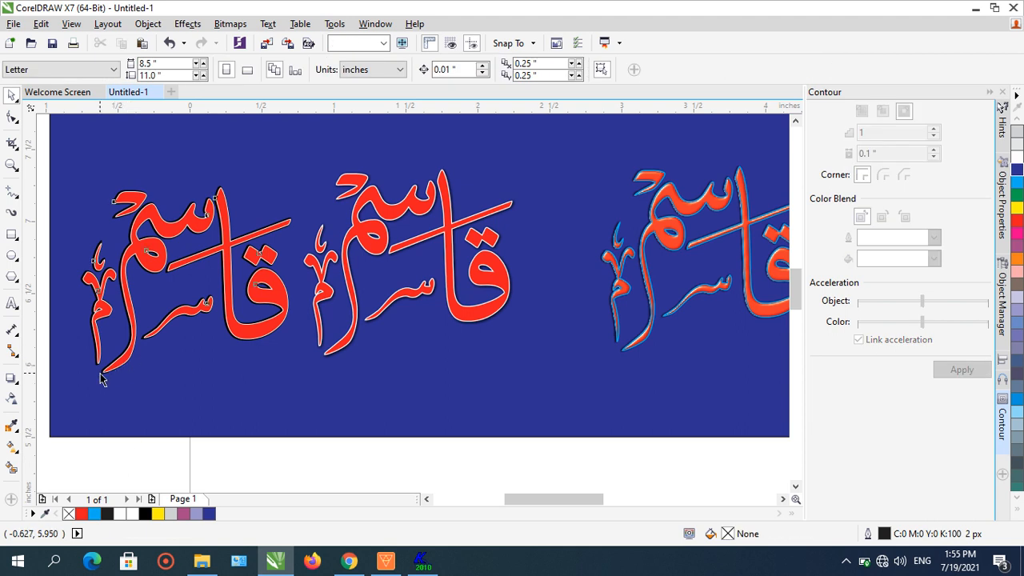
{"action": "left_click", "coordinate": [101, 379]}
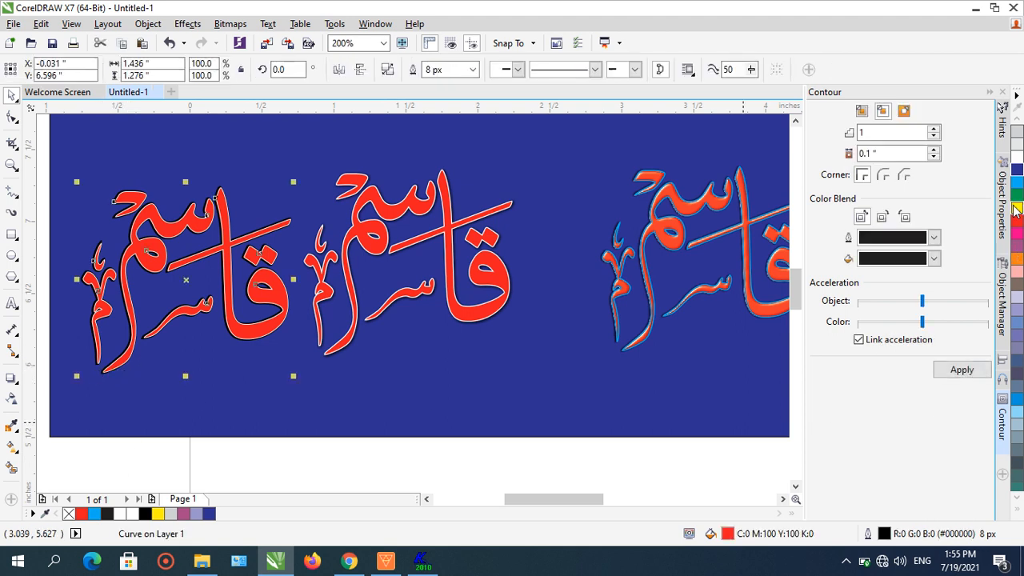
{"action": "left_click", "coordinate": [520, 464]}
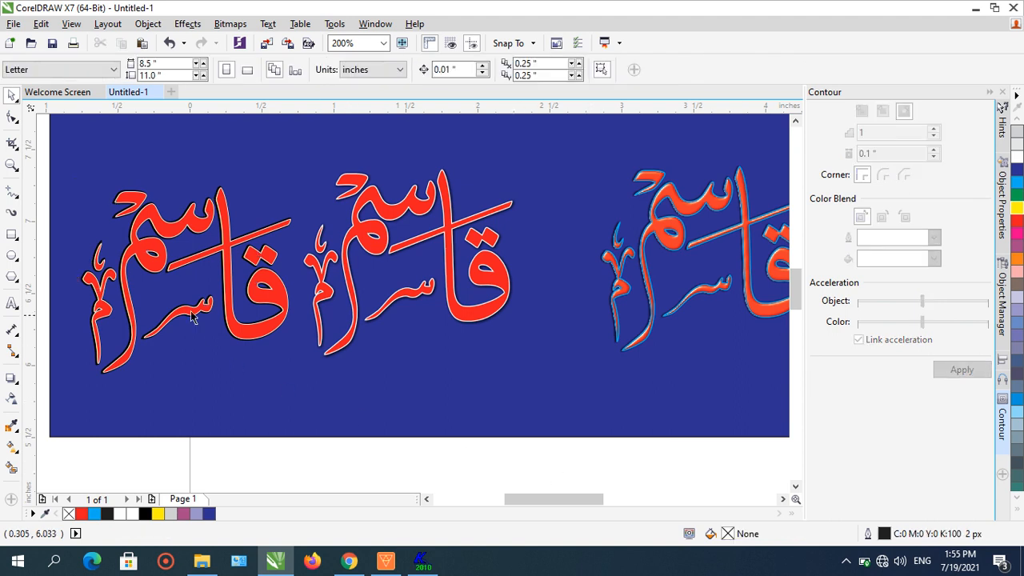
{"action": "scroll", "coordinate": [192, 313], "scroll_direction": "up", "scroll_amount": 3}
{"action": "scroll", "coordinate": [194, 314], "scroll_direction": "down", "scroll_amount": 3}
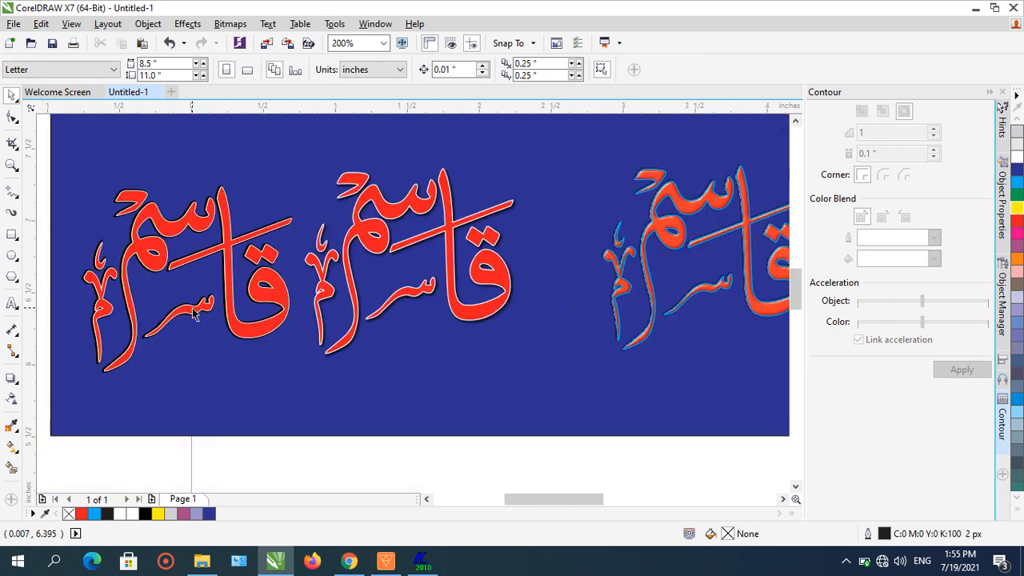
{"action": "scroll", "coordinate": [193, 313], "scroll_direction": "down", "scroll_amount": 1}
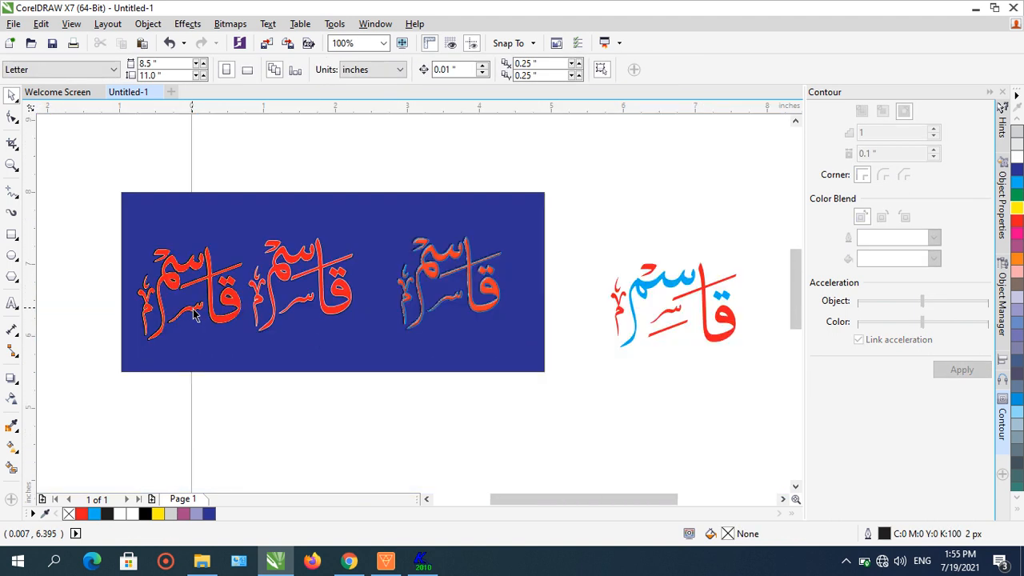
{"action": "left_click", "coordinate": [285, 194]}
{"action": "key", "text": "Delete"}
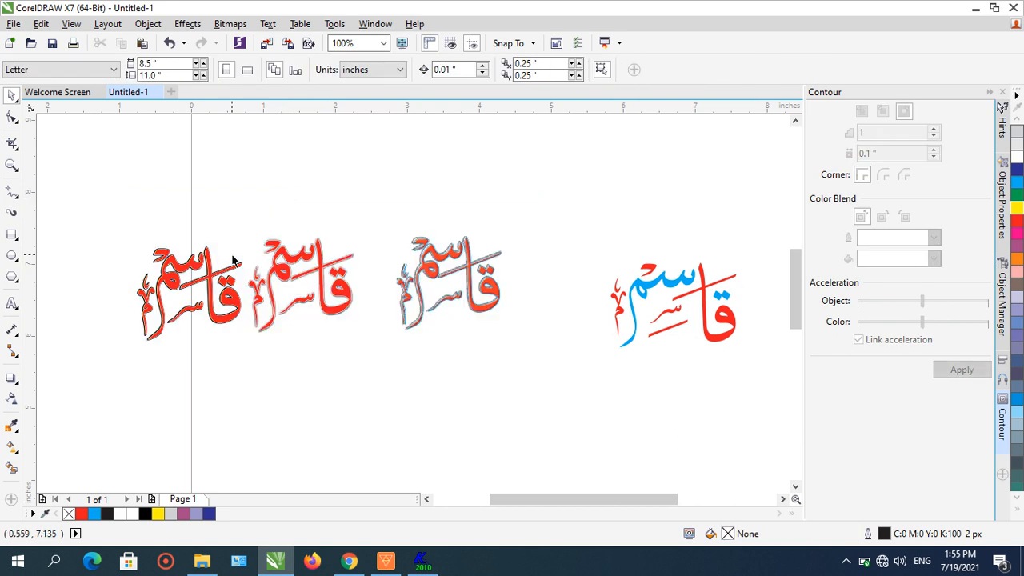
- Move the second and first words rightward so the three versions sit closer together
{"action": "left_click_drag", "start_coordinate": [358, 340], "coordinate": [358, 339]}
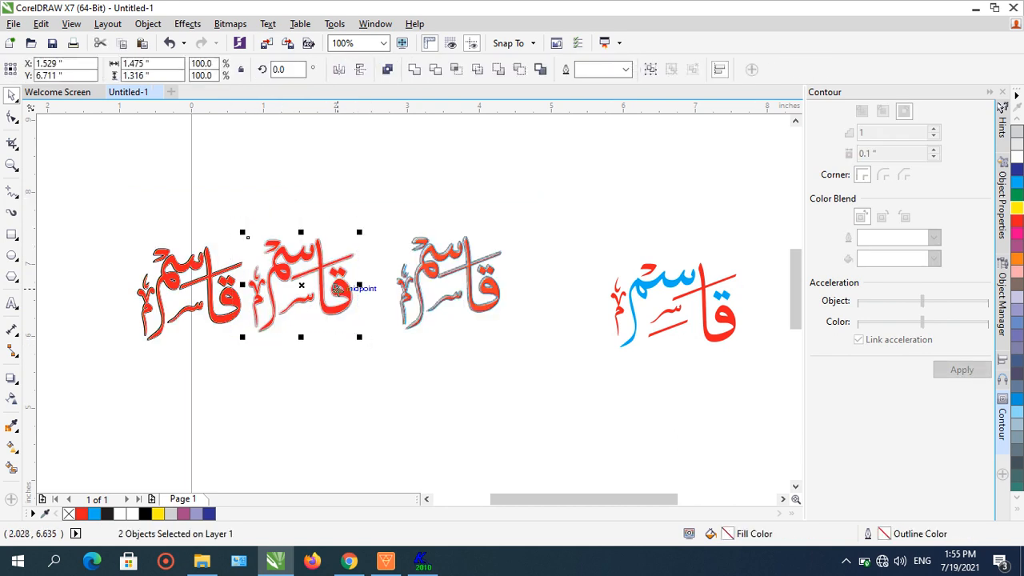
{"action": "left_click_drag", "start_coordinate": [339, 288], "coordinate": [374, 284]}
{"action": "left_click", "coordinate": [464, 370]}
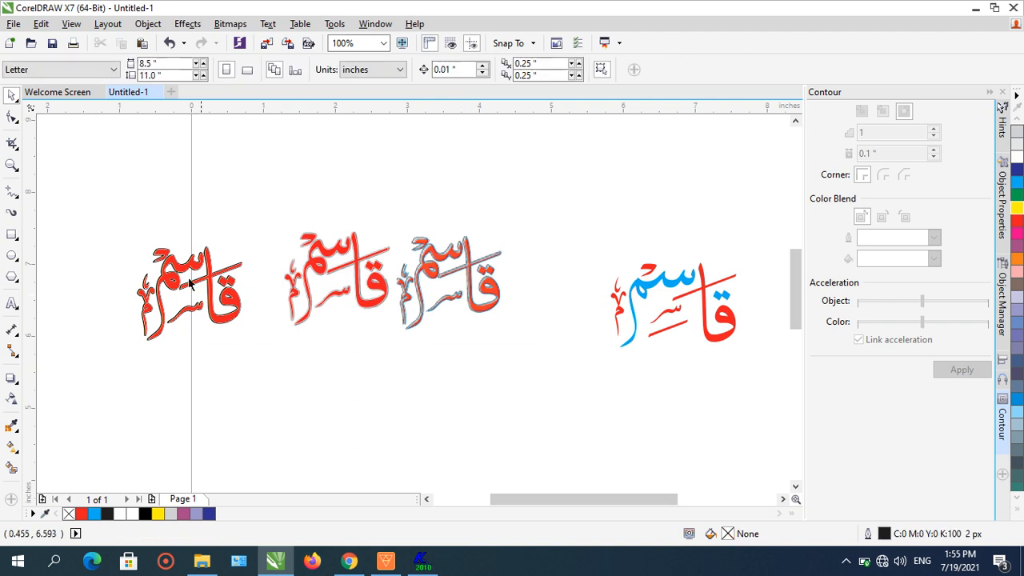
{"action": "left_click", "coordinate": [216, 308]}
{"action": "left_click_drag", "start_coordinate": [216, 308], "coordinate": [258, 298]}
{"action": "left_click", "coordinate": [397, 359]}
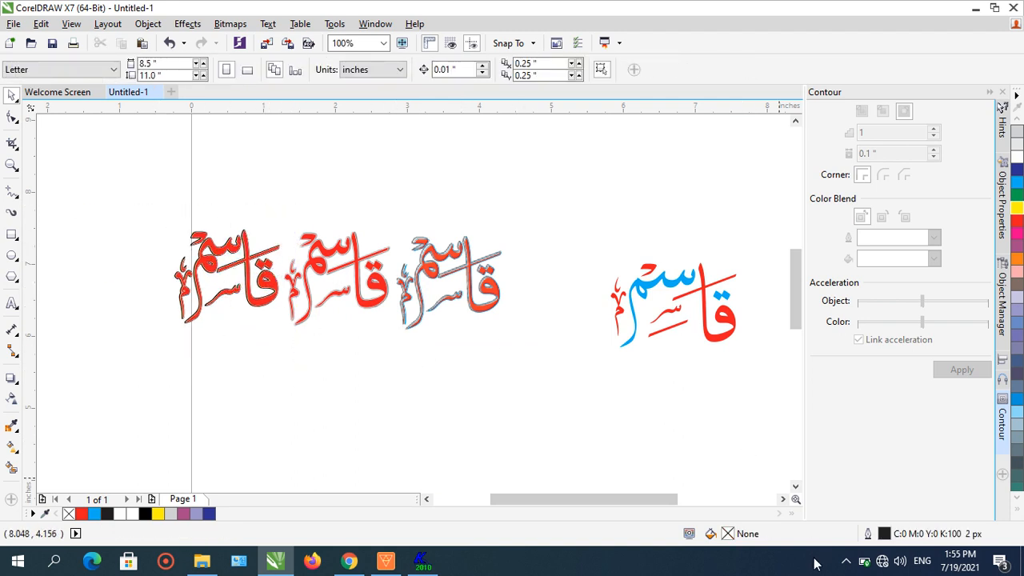
{"action": "left_click", "coordinate": [844, 563]}
{"action": "left_click", "coordinate": [844, 567]}
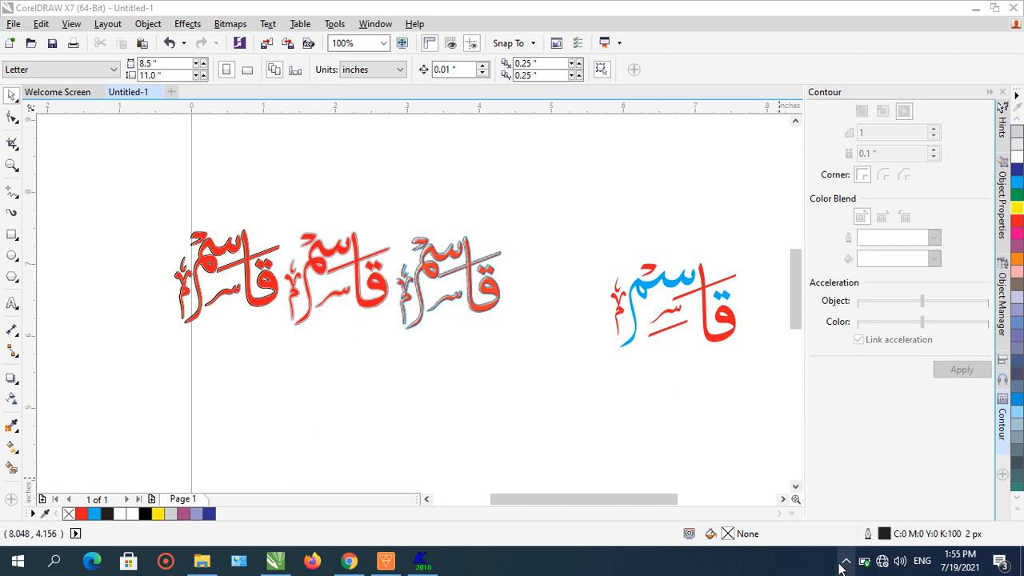